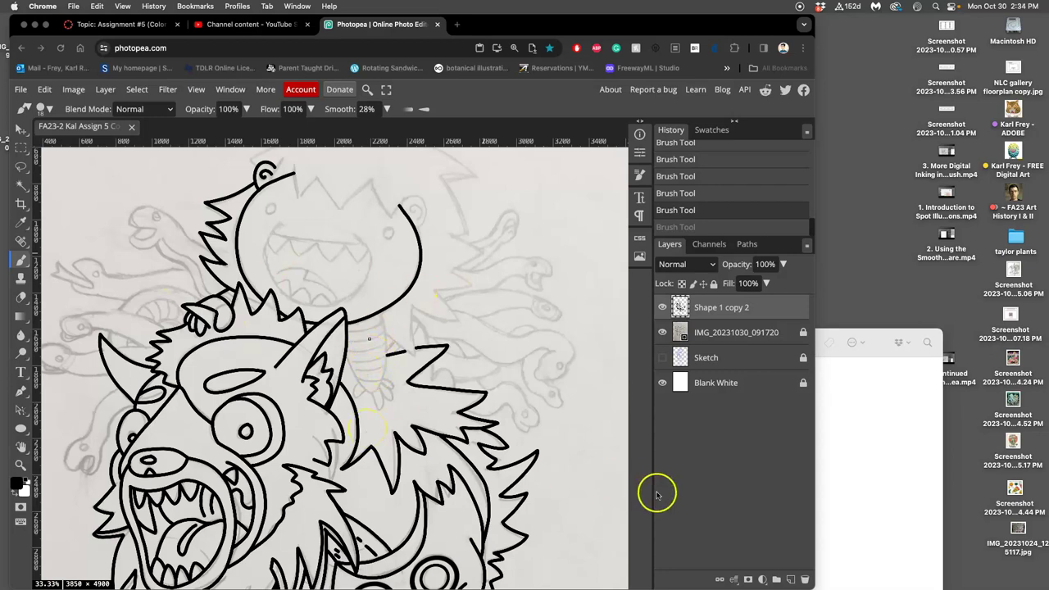
Look over three reference illustrations, including the astronaut, then close them
{"action": "double_click", "coordinate": [1015, 489]}
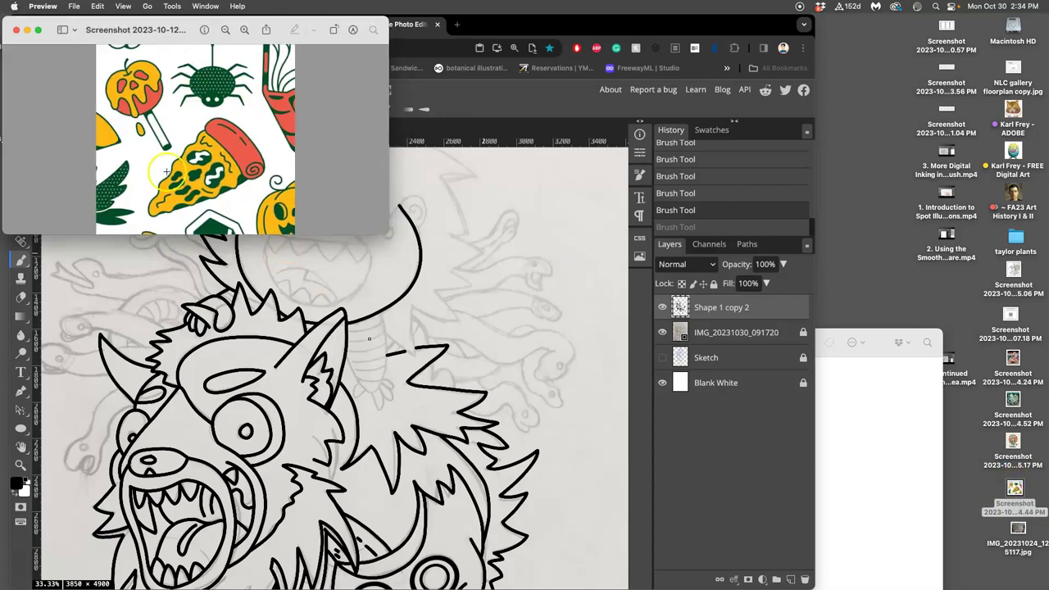
{"action": "double_click", "coordinate": [1013, 441]}
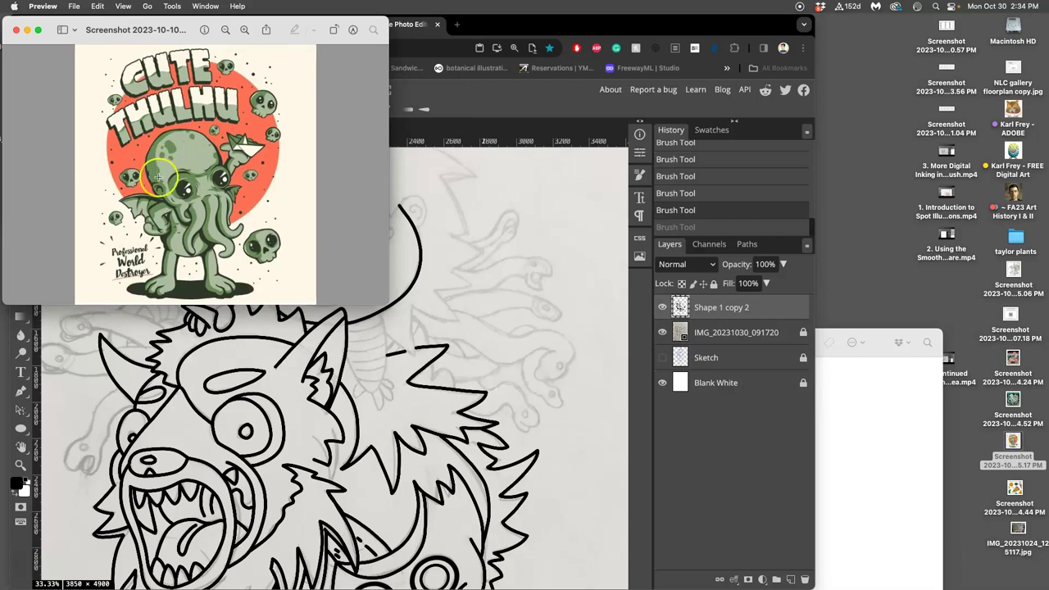
{"action": "double_click", "coordinate": [1013, 357]}
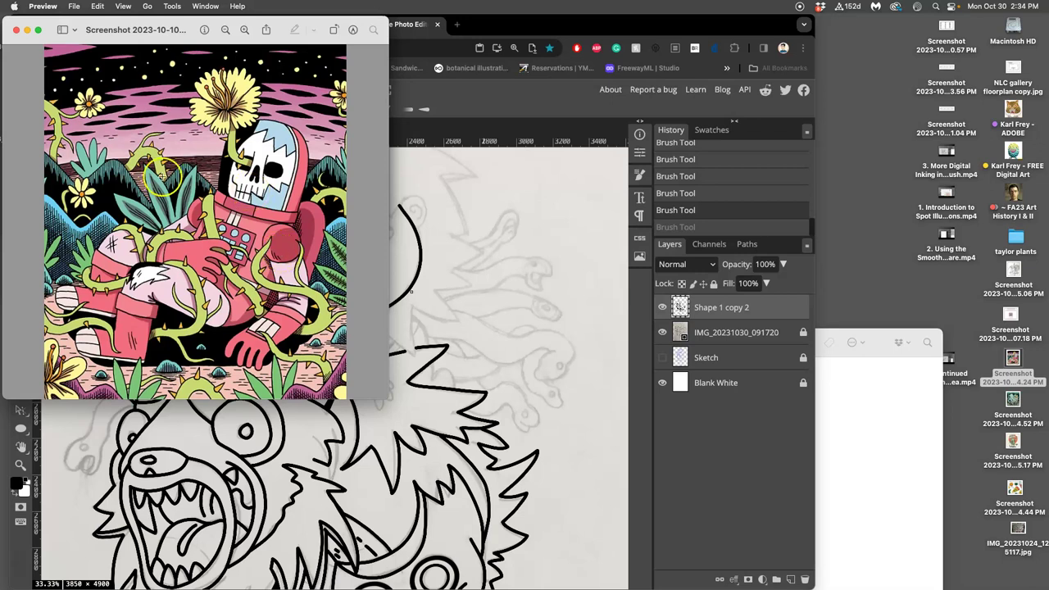
{"action": "left_click", "coordinate": [15, 30]}
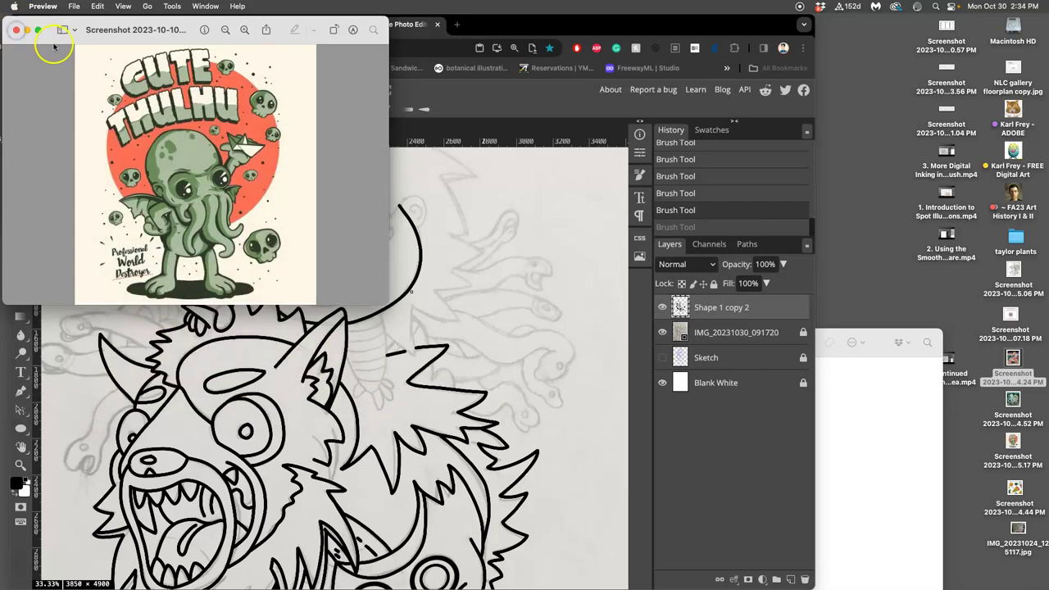
{"action": "left_click", "coordinate": [16, 30]}
{"action": "left_click", "coordinate": [17, 30]}
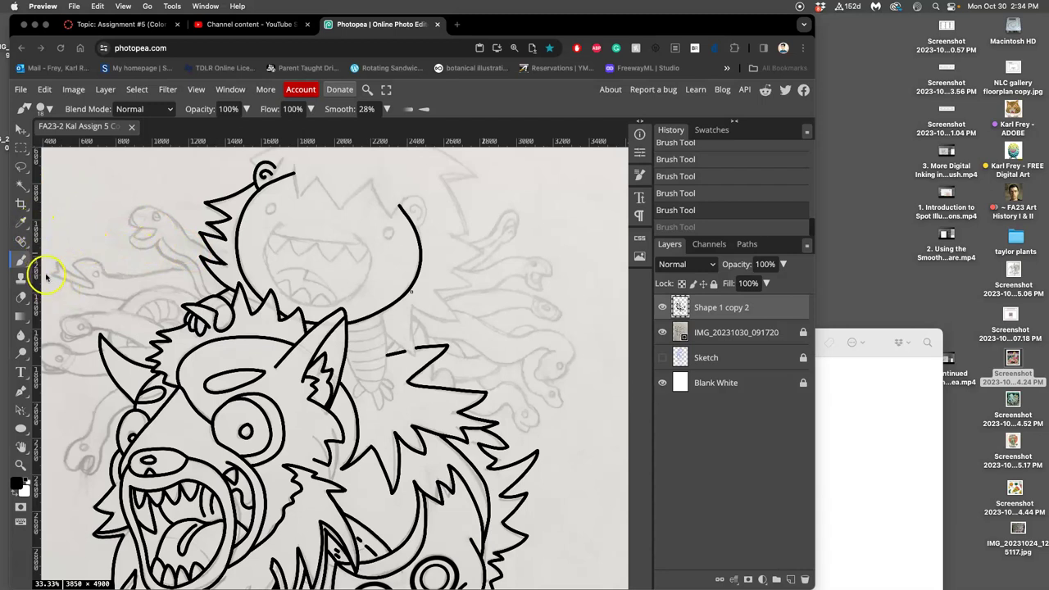
Return to the Photopea drawing and test two strokes, undoing both
{"action": "left_click", "coordinate": [346, 325]}
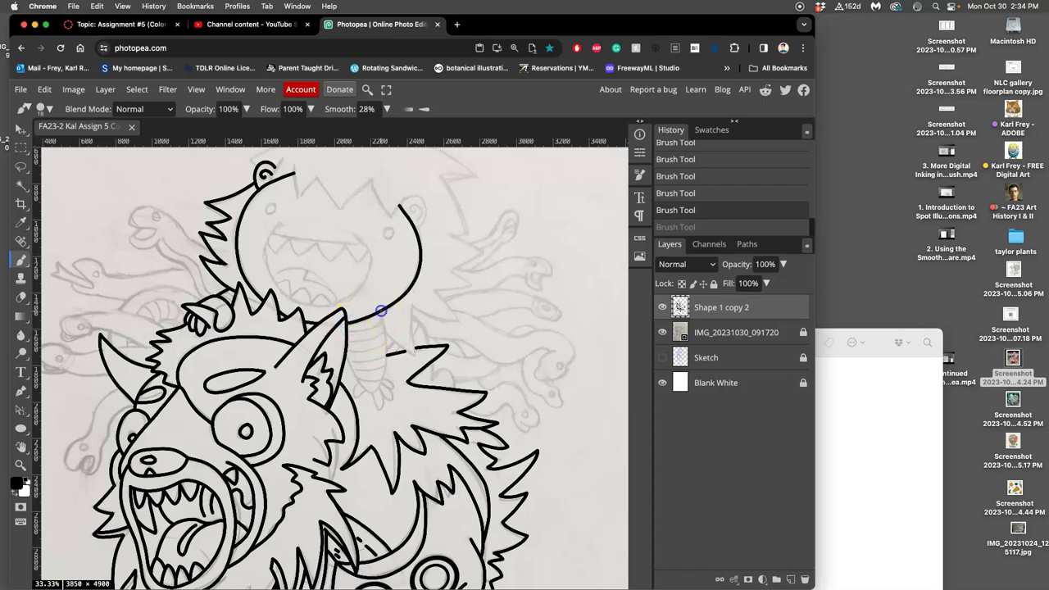
{"action": "mouse_move", "coordinate": [386, 324]}
{"action": "left_mouse_down"}
{"action": "mouse_move", "coordinate": [377, 389]}
{"action": "mouse_move", "coordinate": [361, 394]}
{"action": "mouse_move", "coordinate": [344, 346]}
{"action": "left_mouse_up"}
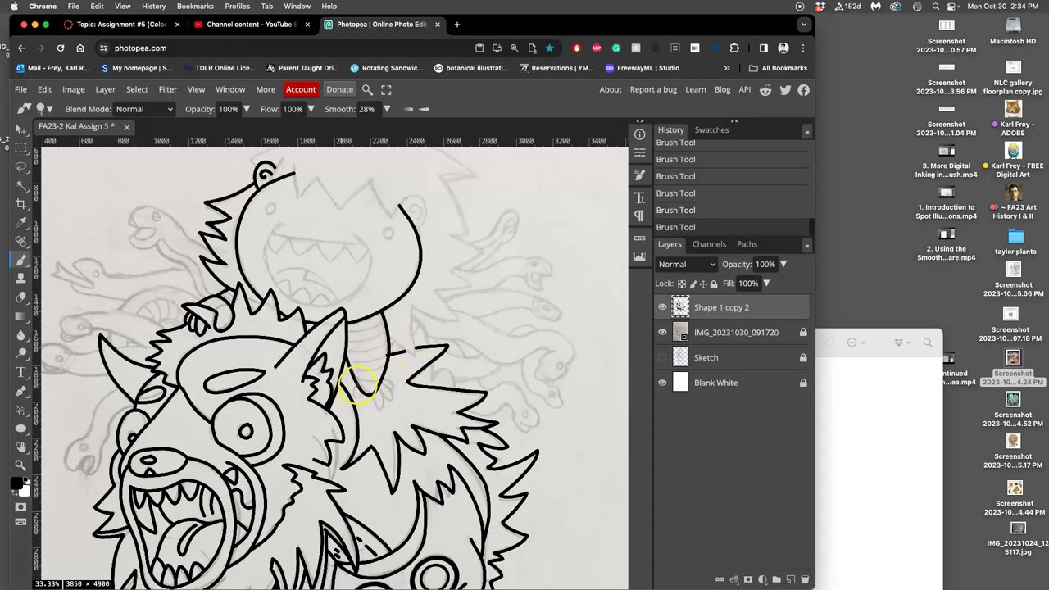
{"action": "key", "text": "ctrl+z"}
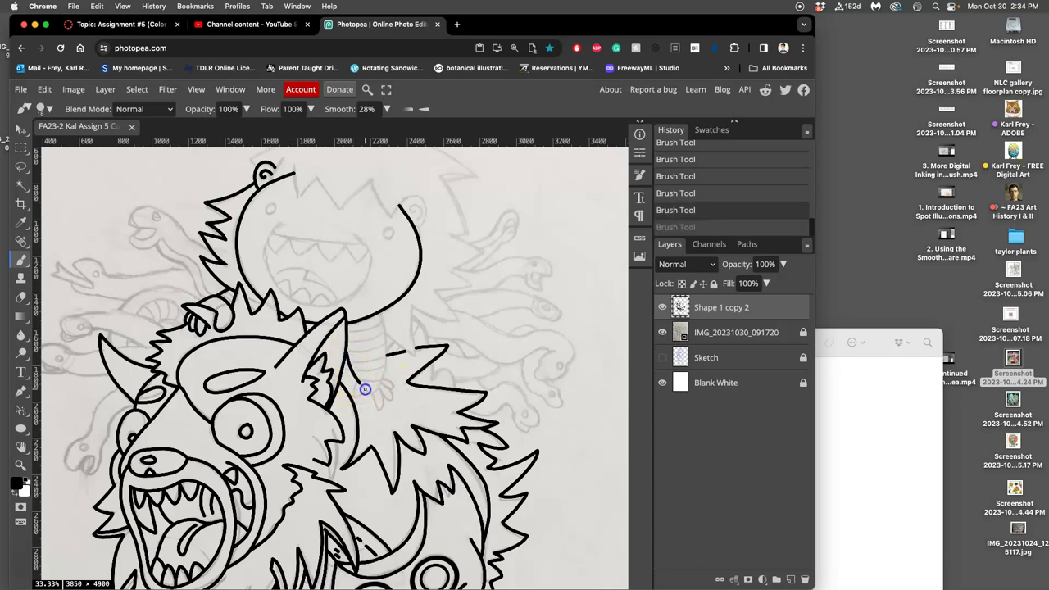
{"action": "left_click_drag", "start_coordinate": [387, 376], "coordinate": [376, 306]}
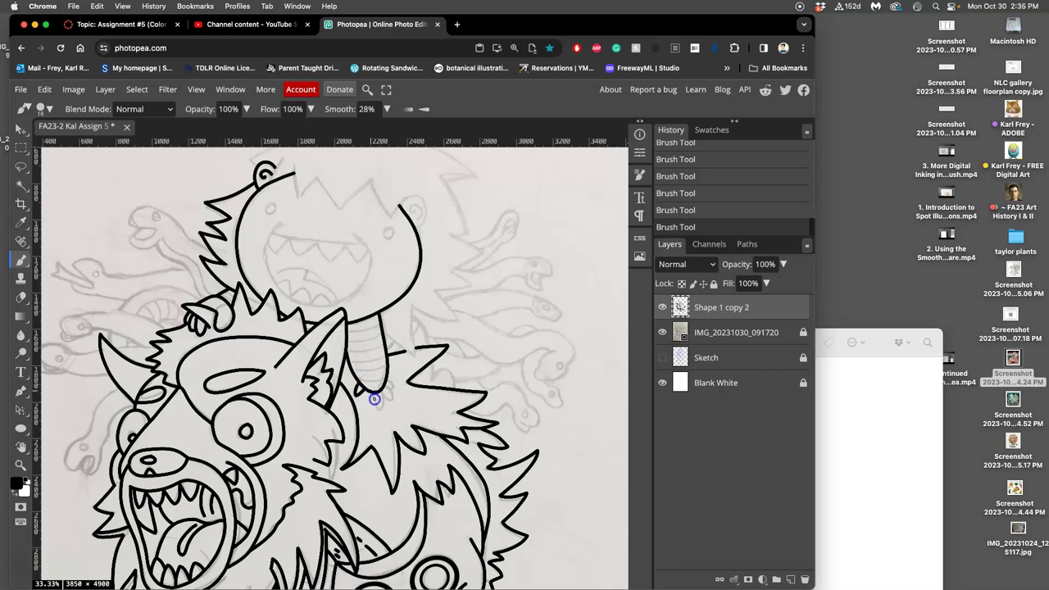
{"action": "key", "text": "super+z"}
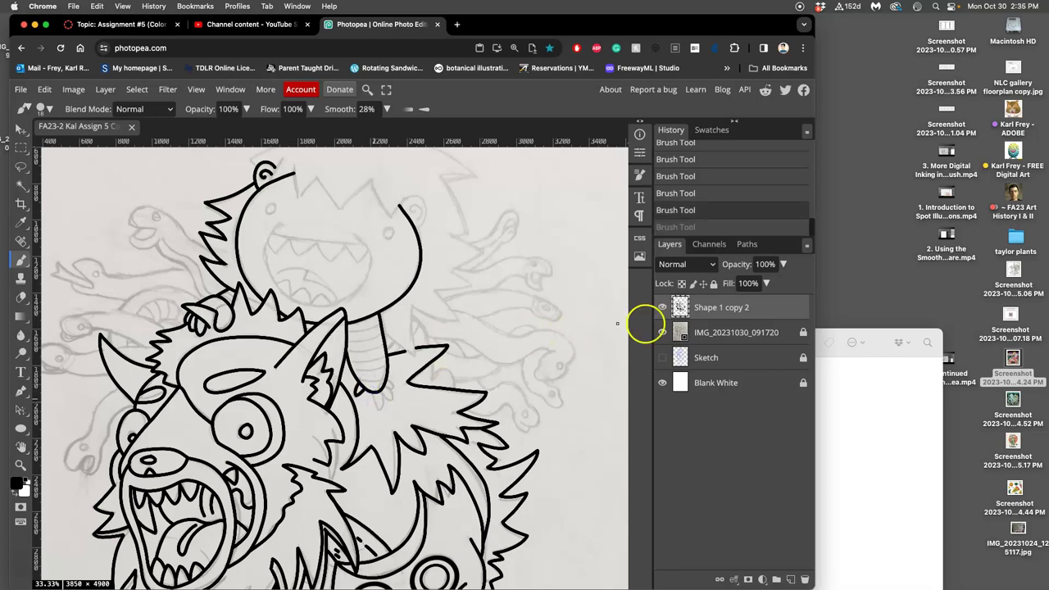
Add two empty layers, draw a claw on the toddler's leg, and copy its tip to its own layer
{"action": "left_click", "coordinate": [790, 578]}
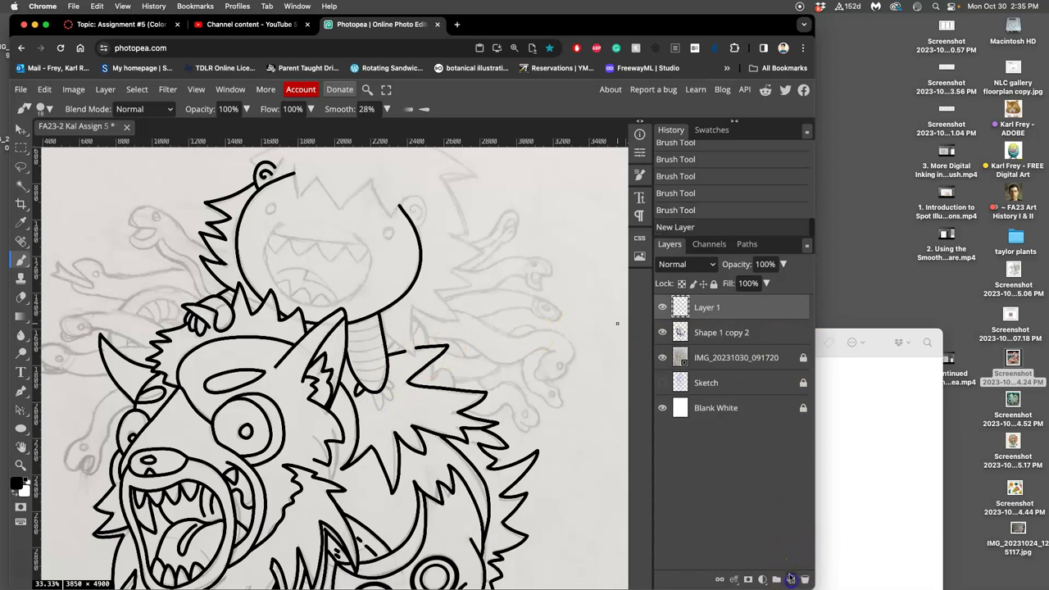
{"action": "left_click", "coordinate": [790, 579]}
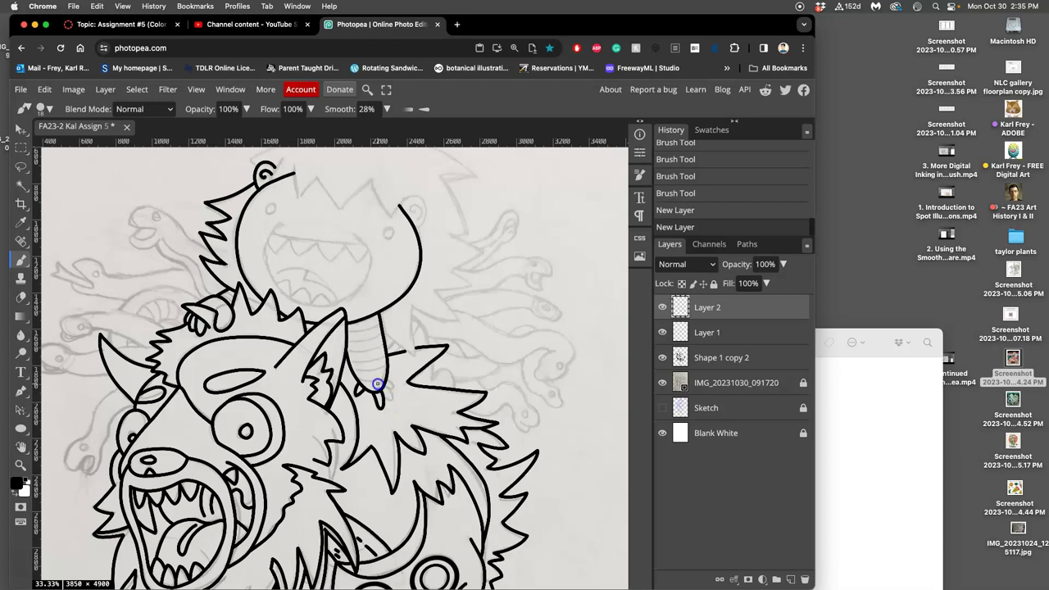
{"action": "left_click_drag", "start_coordinate": [377, 384], "coordinate": [377, 386]}
{"action": "left_click", "coordinate": [21, 166]}
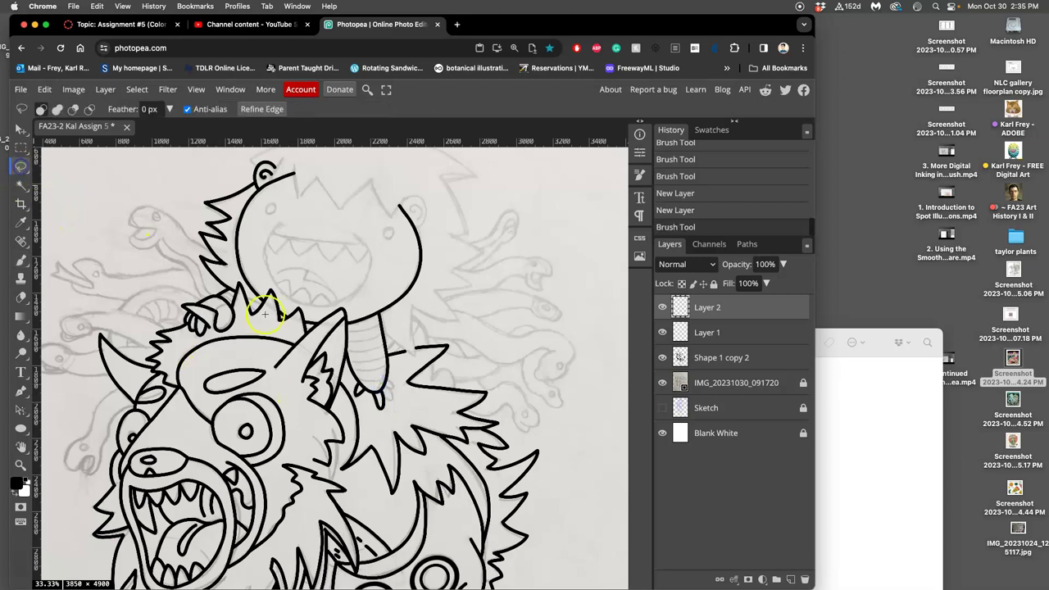
{"action": "mouse_move", "coordinate": [373, 386]}
{"action": "left_mouse_down"}
{"action": "mouse_move", "coordinate": [373, 414]}
{"action": "mouse_move", "coordinate": [385, 415]}
{"action": "mouse_move", "coordinate": [391, 394]}
{"action": "mouse_move", "coordinate": [370, 382]}
{"action": "left_mouse_up"}
{"action": "key", "text": "ctrl+j"}
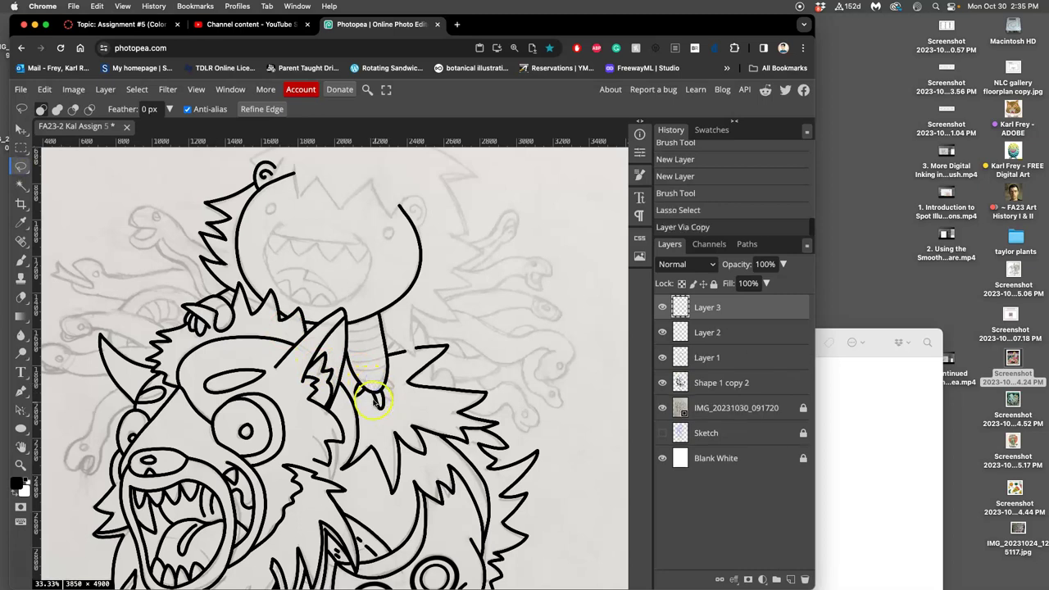
Move the copied claw up and right, then rotate it and shrink it slightly
{"action": "left_click", "coordinate": [22, 130]}
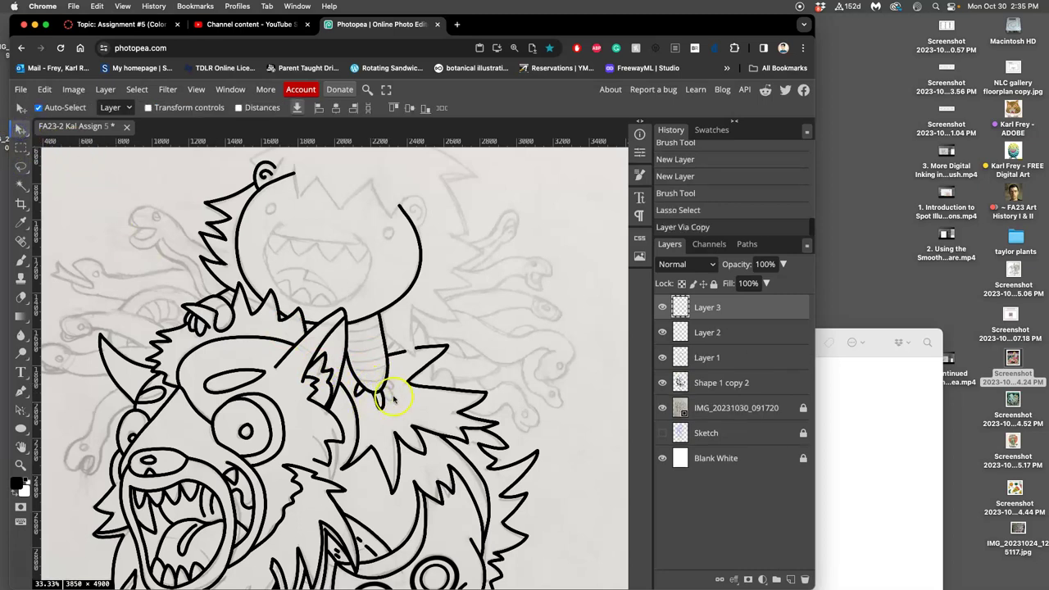
{"action": "left_click_drag", "start_coordinate": [382, 405], "coordinate": [398, 392]}
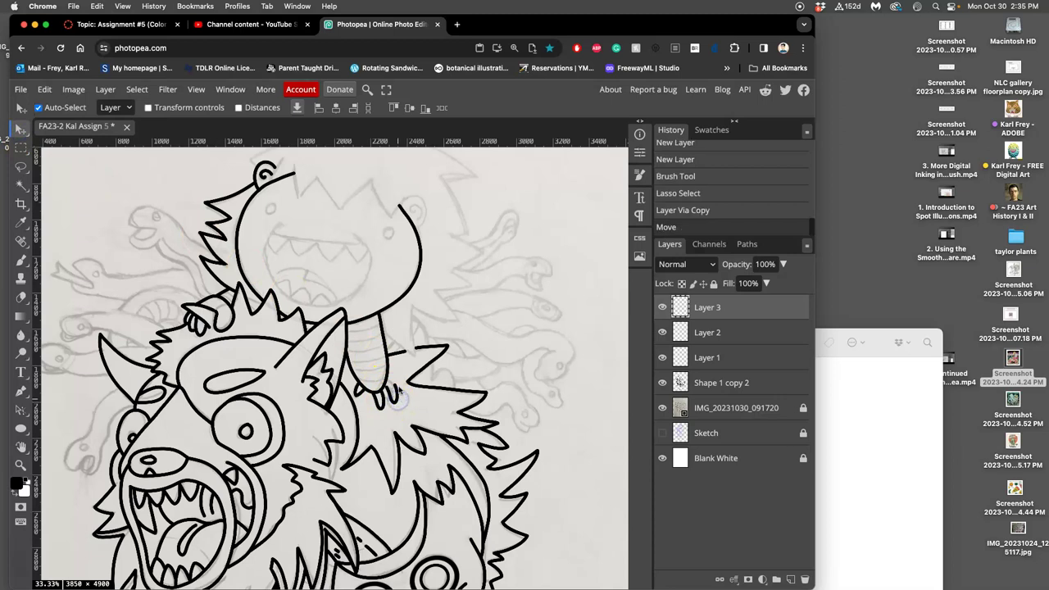
{"action": "key", "text": "ctrl+t"}
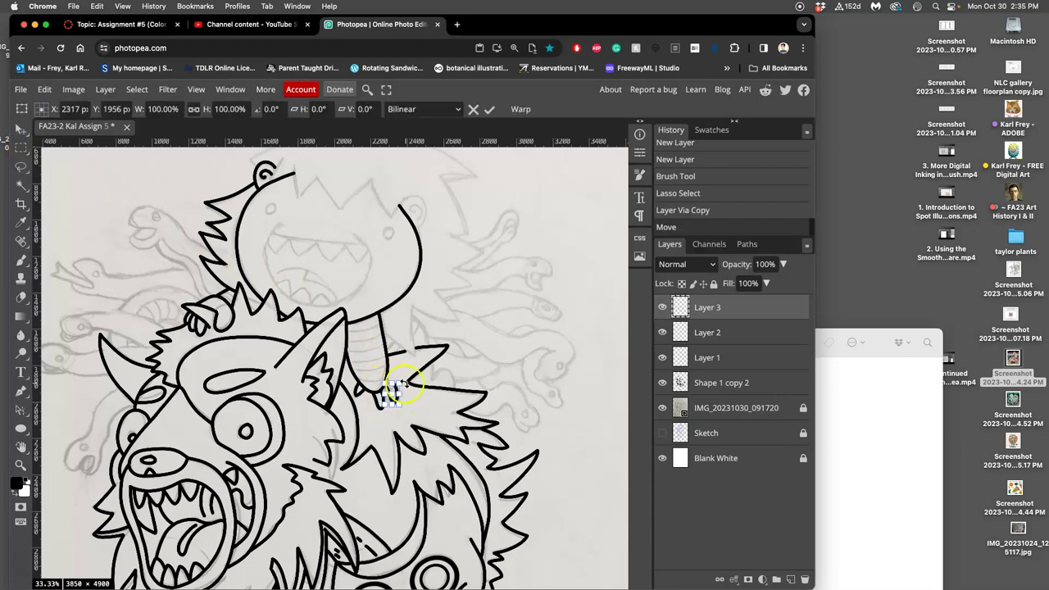
{"action": "left_click_drag", "start_coordinate": [405, 373], "coordinate": [393, 381]}
{"action": "scroll", "coordinate": [393, 381], "scroll_direction": "up", "scroll_amount": 5}
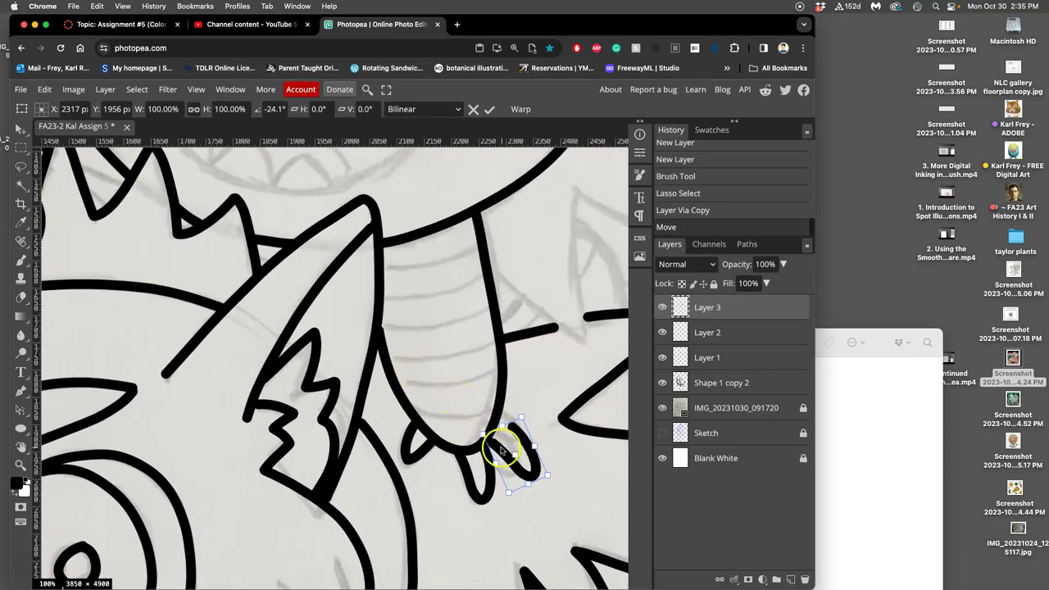
{"action": "left_click_drag", "start_coordinate": [547, 474], "coordinate": [520, 466]}
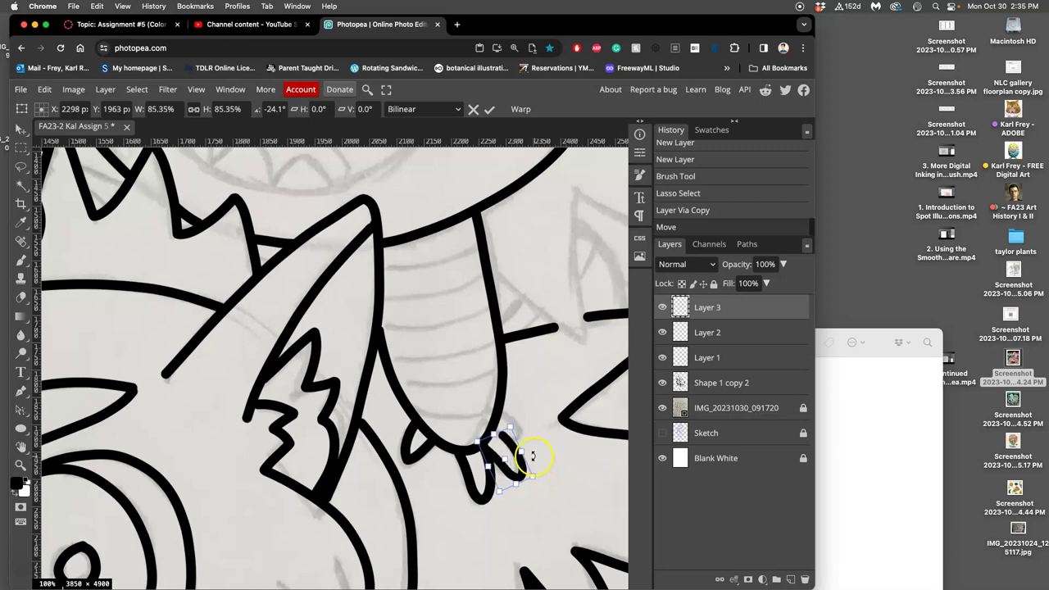
{"action": "key", "text": "Return"}
Duplicate the claw as Layer 3 copy, then tilt and resize it onto the monster's foot
{"action": "key", "text": "super+j"}
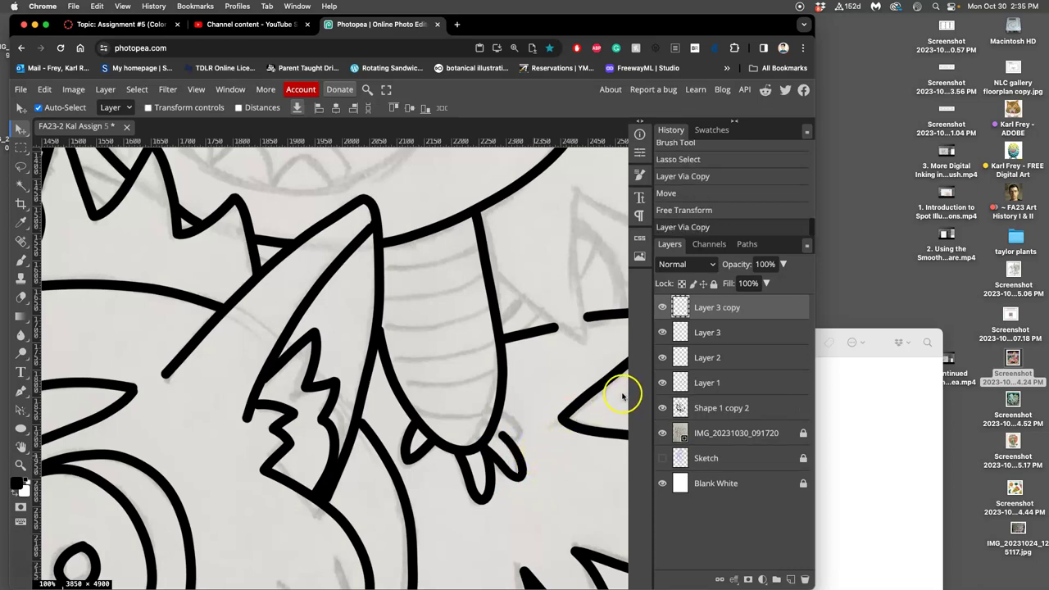
{"action": "key", "text": "super+t"}
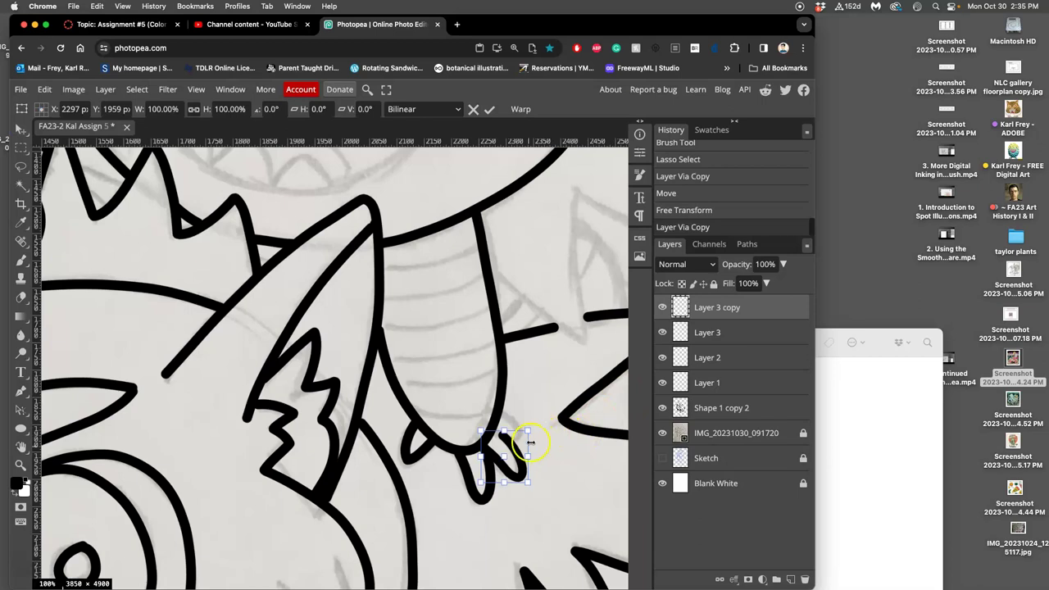
{"action": "left_click_drag", "start_coordinate": [535, 429], "coordinate": [526, 415]}
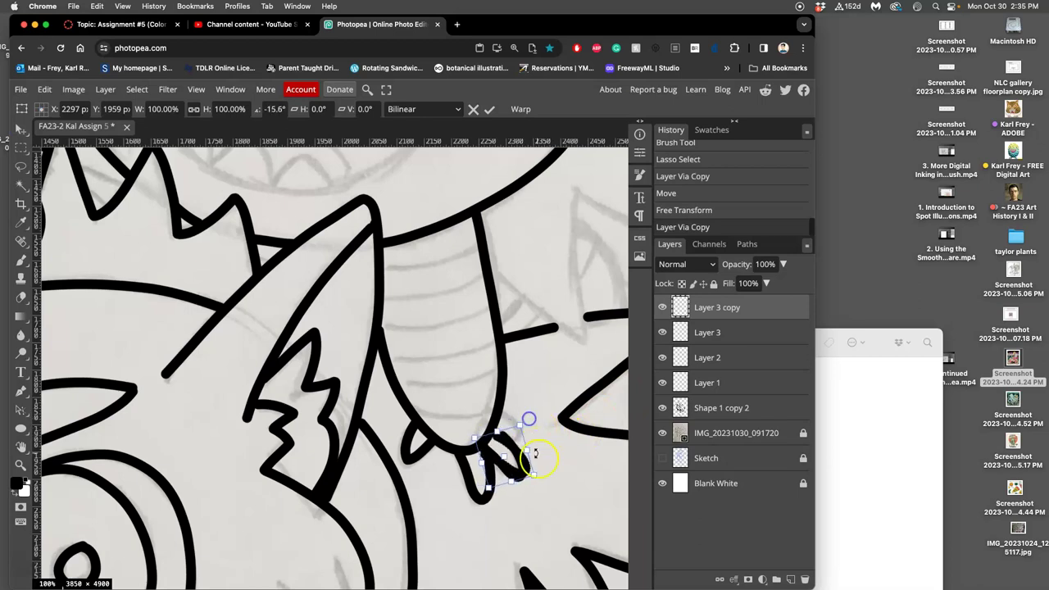
{"action": "left_click_drag", "start_coordinate": [534, 476], "coordinate": [533, 448]}
{"action": "left_click", "coordinate": [539, 415]}
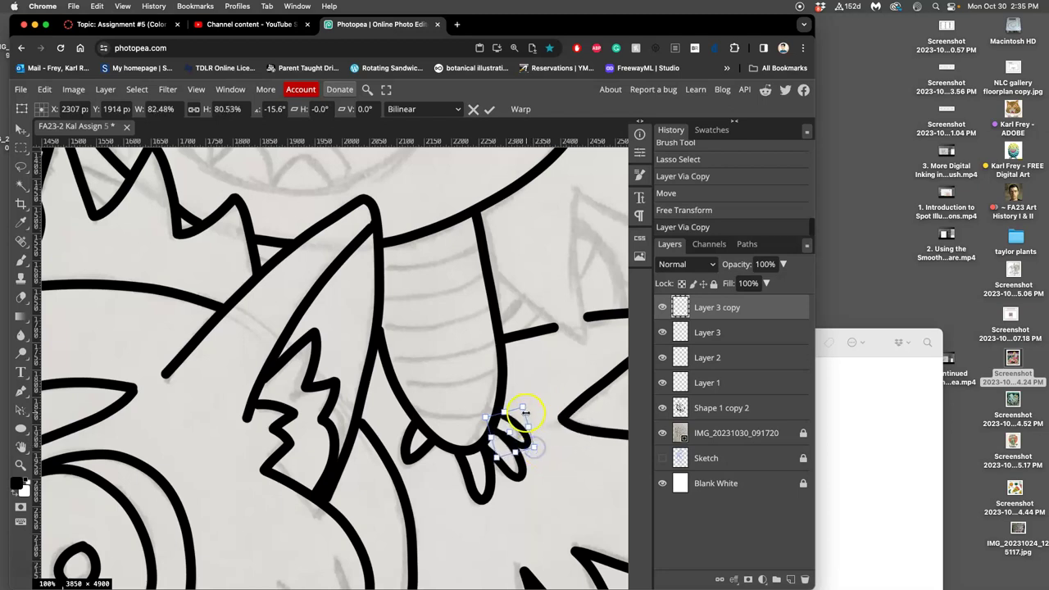
{"action": "left_click_drag", "start_coordinate": [523, 407], "coordinate": [514, 420]}
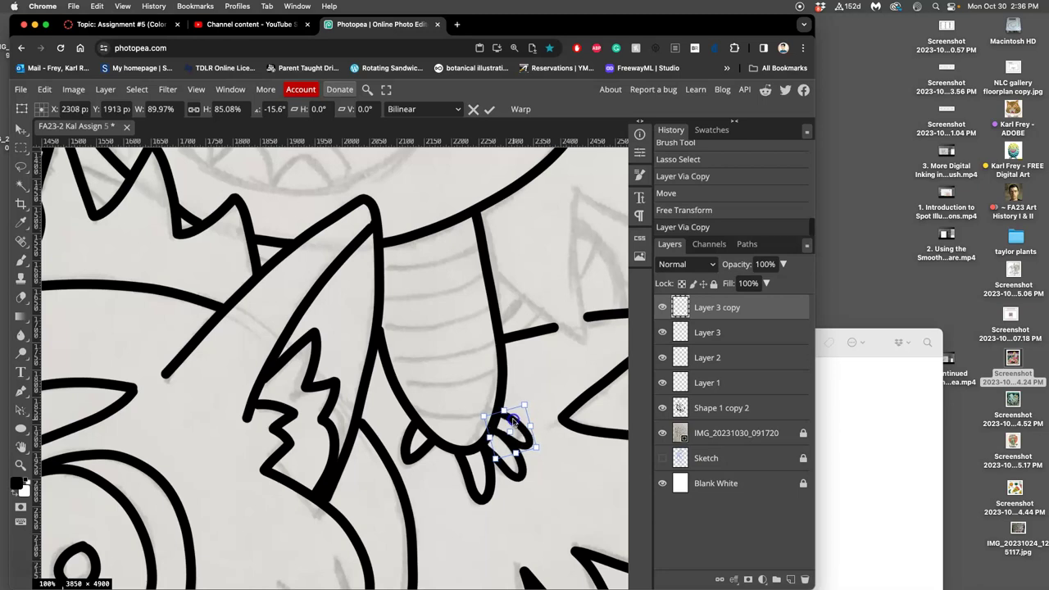
{"action": "key", "text": "Return"}
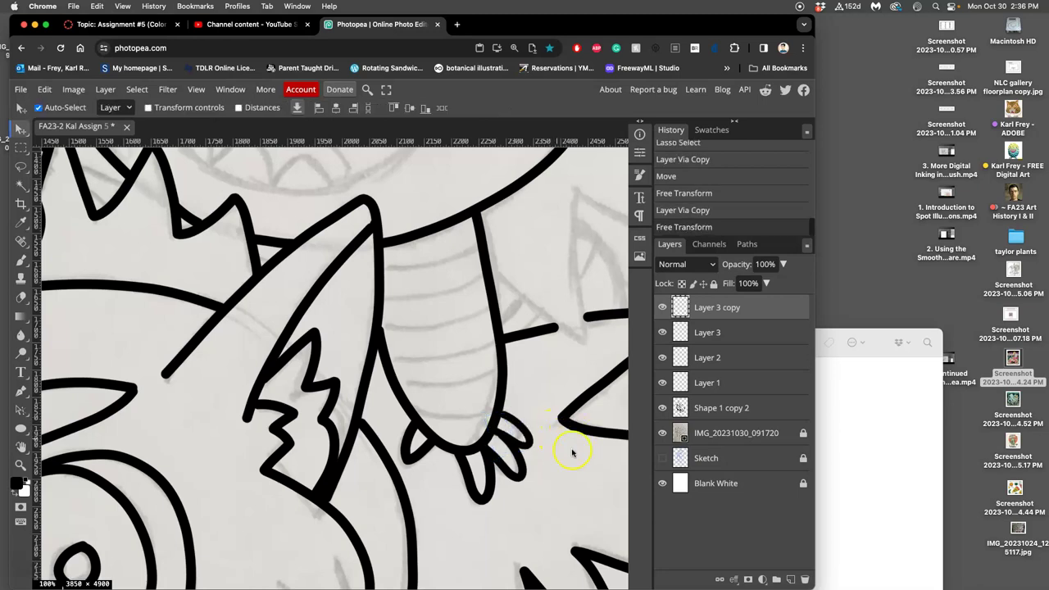
Toggle Layer 3 copy to check the claw, then merge Layer 3 copy through Shape 1 copy 2
{"action": "left_click", "coordinate": [662, 308]}
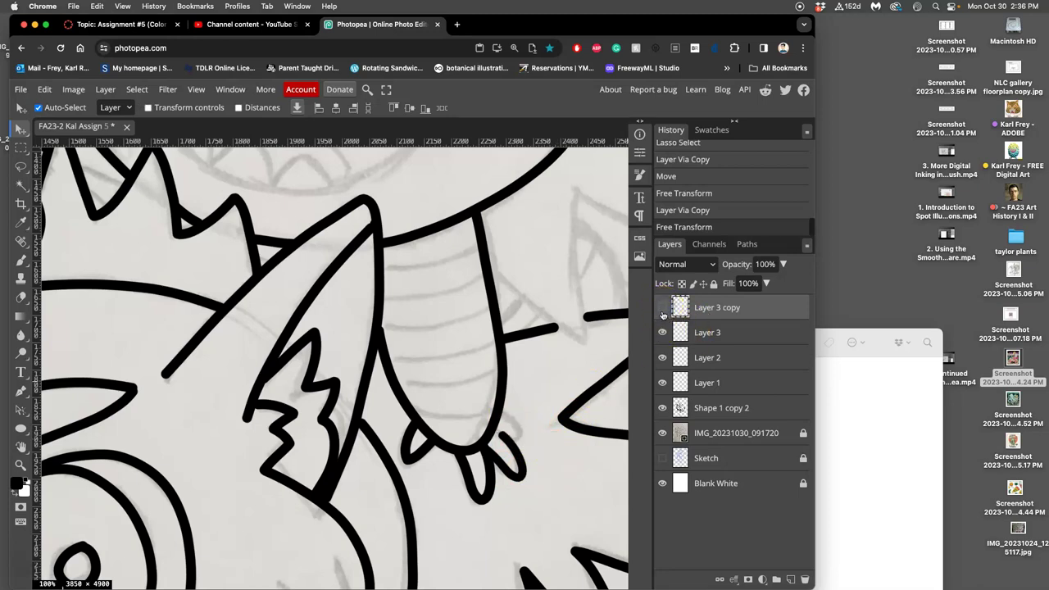
{"action": "left_click", "coordinate": [662, 309]}
{"action": "left_click", "coordinate": [663, 307]}
{"action": "left_click", "coordinate": [662, 308]}
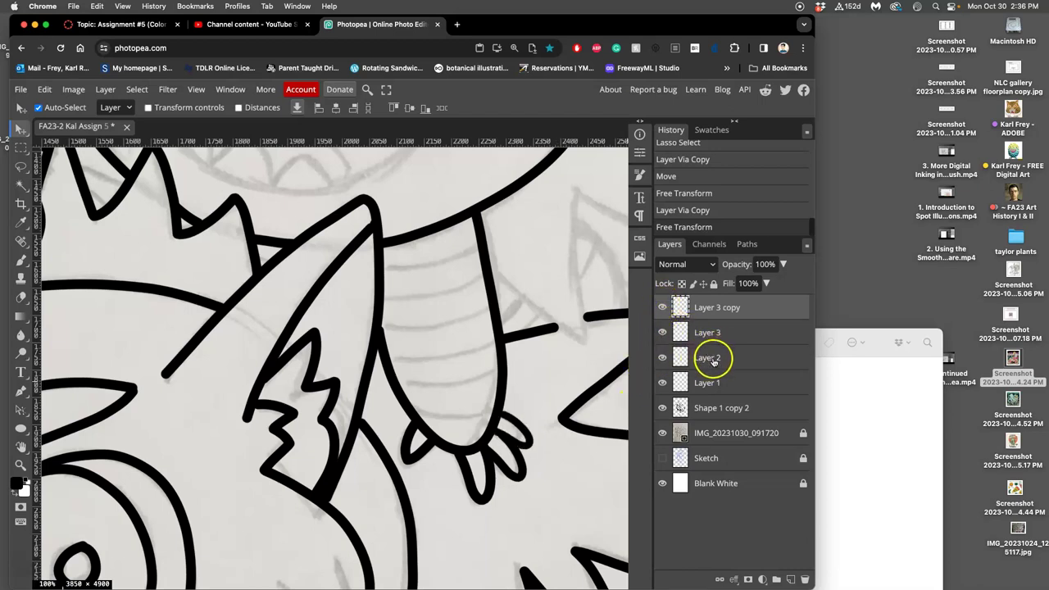
{"action": "left_click", "coordinate": [706, 406], "text": "shift"}
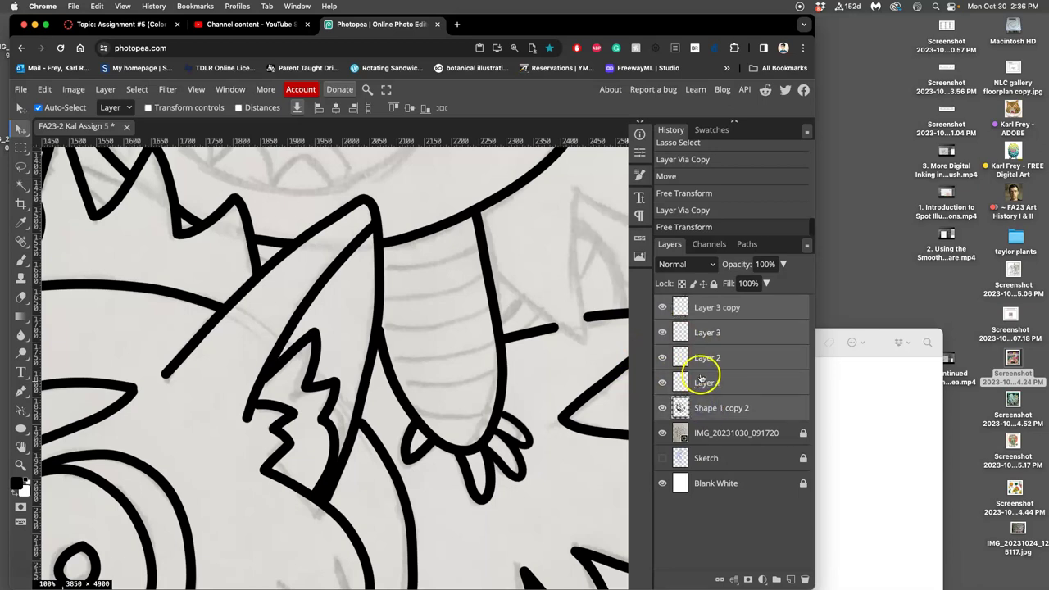
{"action": "key", "text": "ctrl+e"}
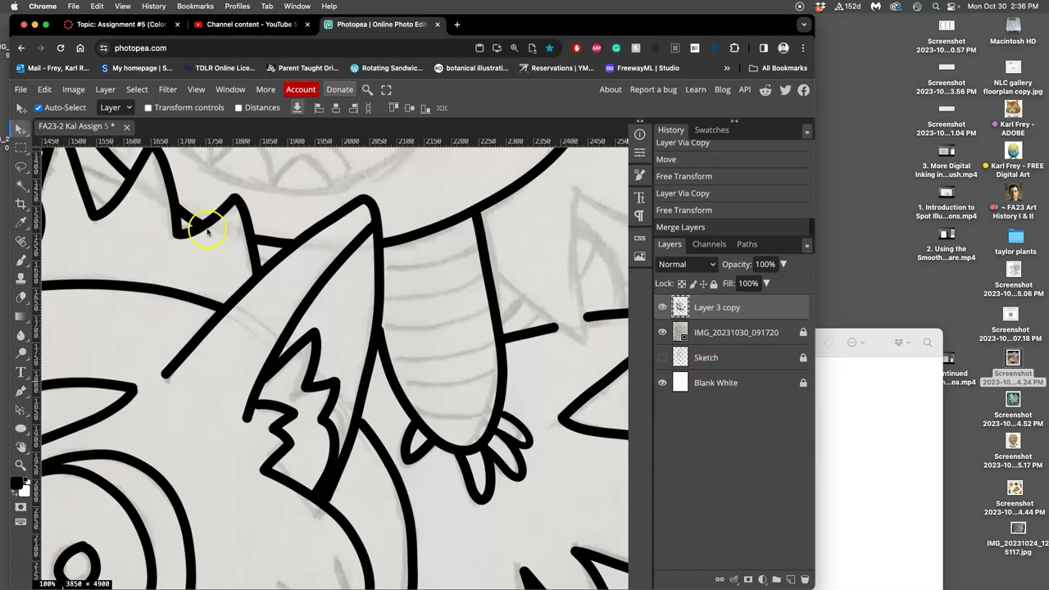
Compare the merged lines against the background and Sketch layers, leaving the sketch photo visible
{"action": "left_click", "coordinate": [662, 307]}
{"action": "left_click", "coordinate": [662, 307]}
{"action": "left_click", "coordinate": [662, 332]}
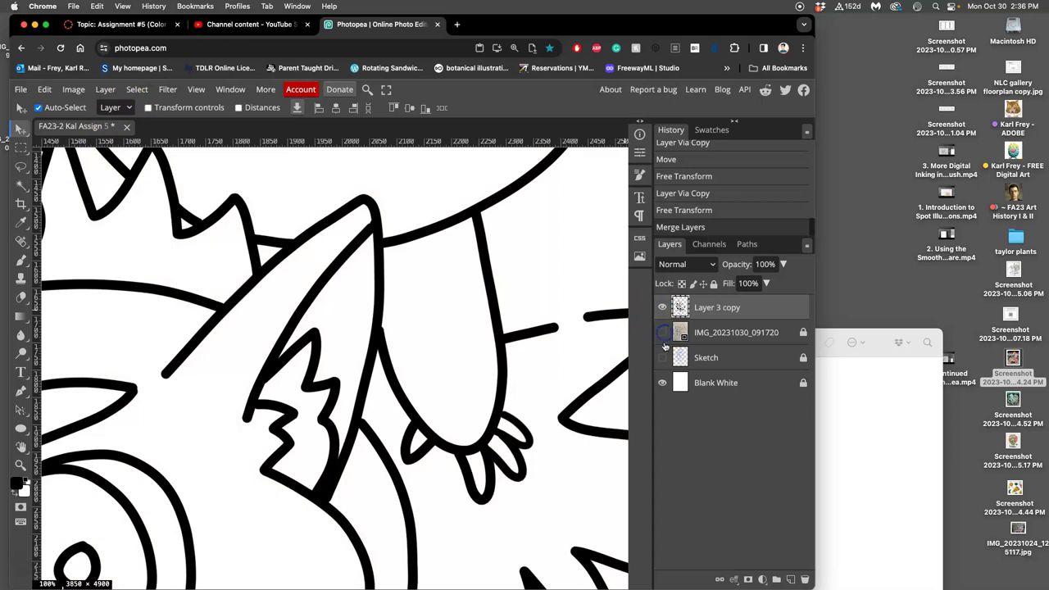
{"action": "left_click", "coordinate": [662, 383]}
{"action": "left_click", "coordinate": [662, 383]}
{"action": "key", "text": "super+0"}
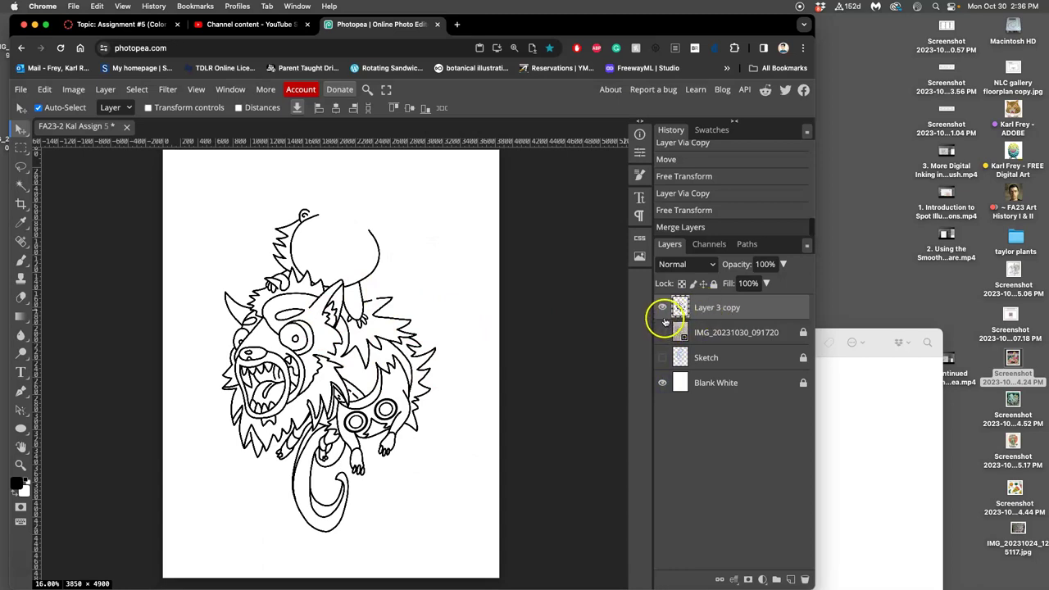
{"action": "left_click", "coordinate": [663, 332]}
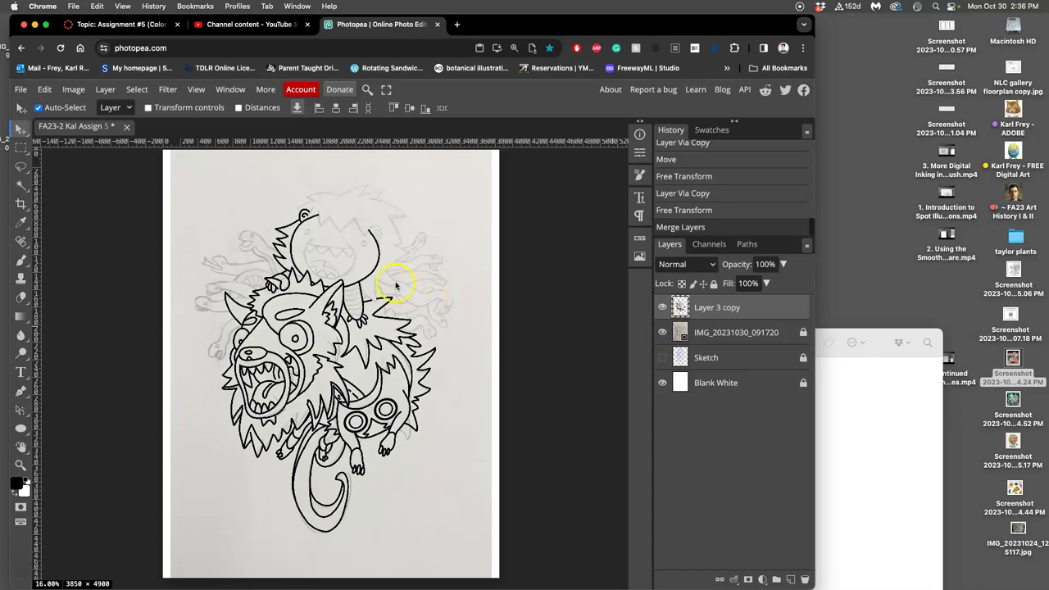
{"action": "scroll", "coordinate": [395, 287], "scroll_direction": "up", "scroll_amount": 3}
{"action": "scroll", "coordinate": [397, 283], "scroll_direction": "up", "scroll_amount": 1}
{"action": "scroll", "coordinate": [397, 283], "scroll_direction": "up", "scroll_amount": 1}
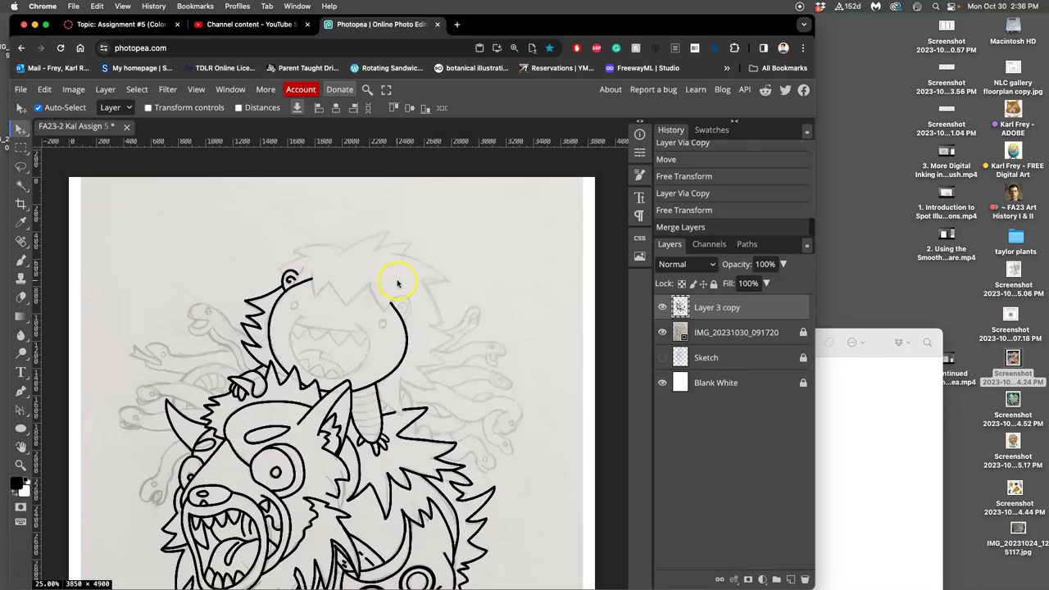
{"action": "left_click", "coordinate": [661, 358]}
{"action": "left_click", "coordinate": [662, 357]}
Ink the rider's two eyes and the outline of its wide open mouth
{"action": "left_click", "coordinate": [21, 260]}
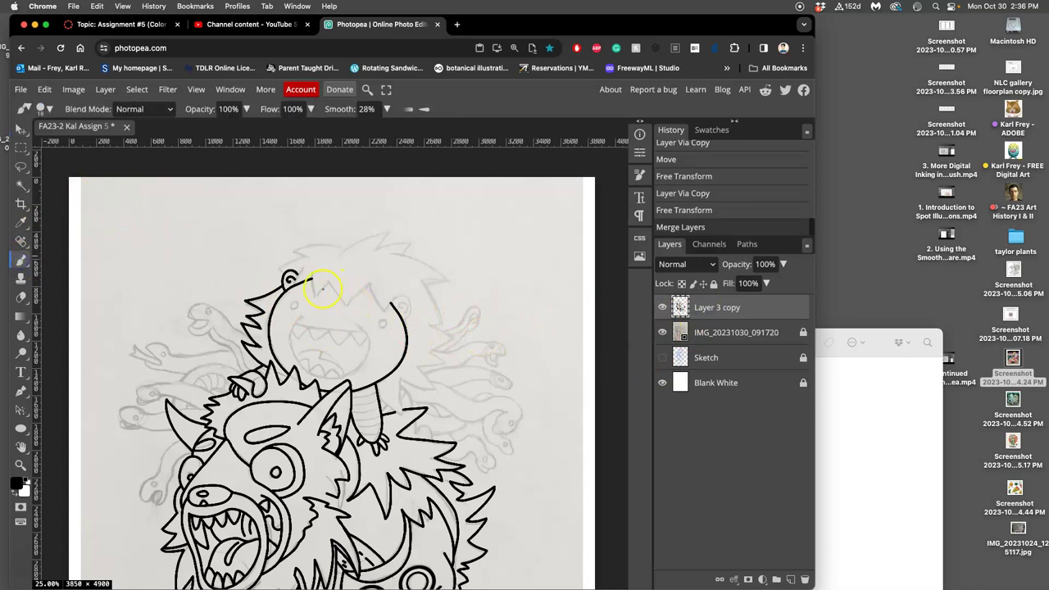
{"action": "scroll", "coordinate": [326, 289], "scroll_direction": "up", "scroll_amount": 3}
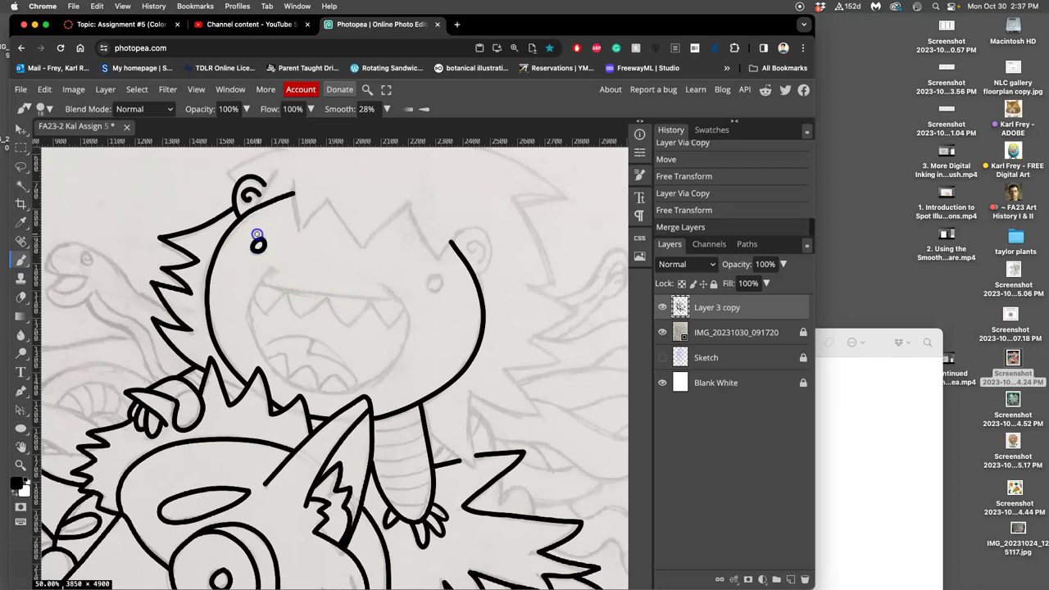
{"action": "left_click", "coordinate": [256, 235]}
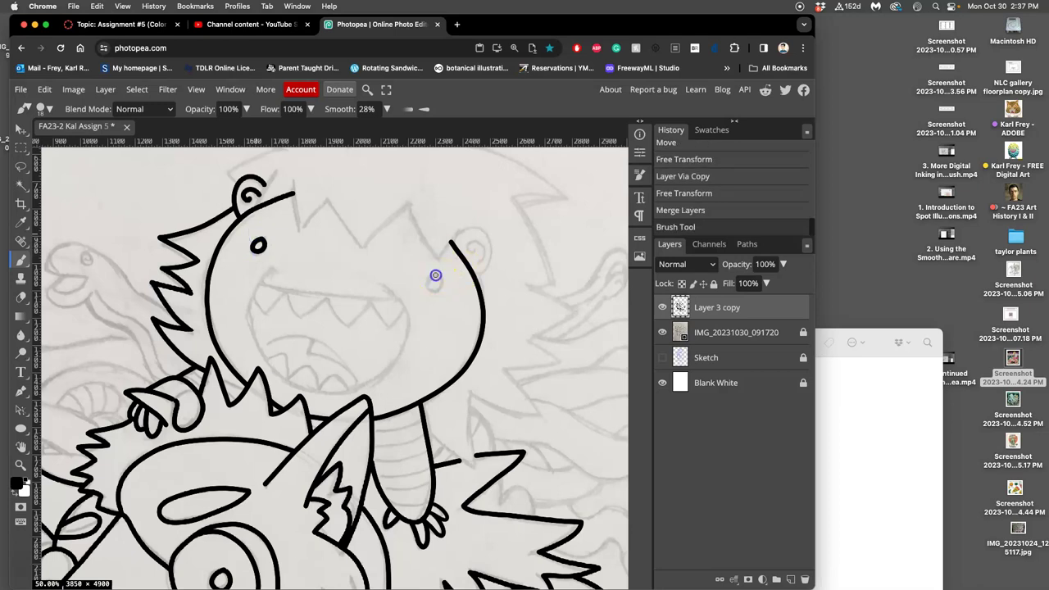
{"action": "mouse_move", "coordinate": [432, 292]}
{"action": "left_mouse_down"}
{"action": "mouse_move", "coordinate": [441, 292]}
{"action": "mouse_move", "coordinate": [426, 279]}
{"action": "left_mouse_up"}
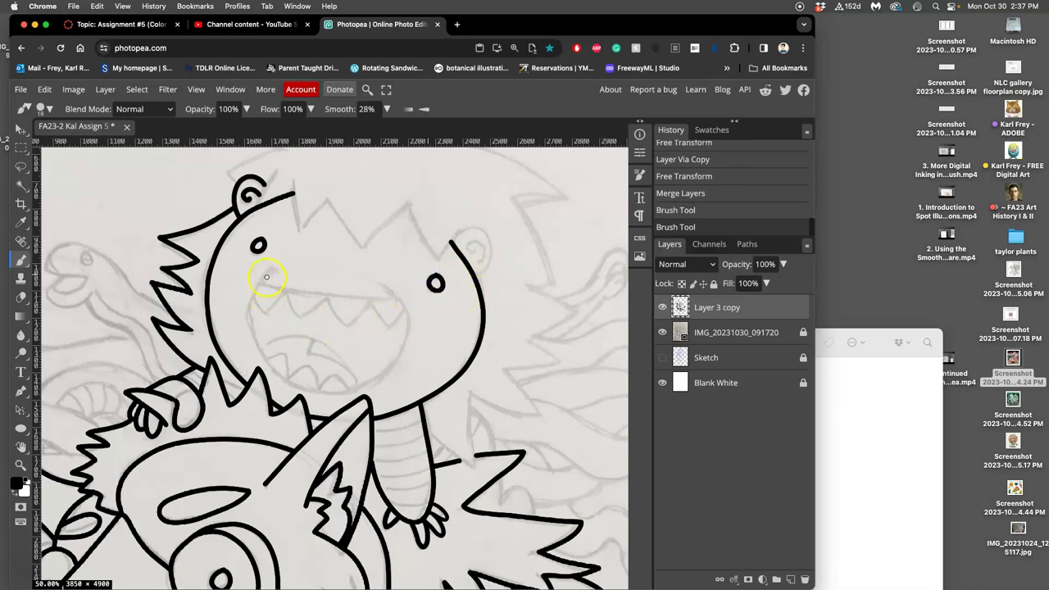
{"action": "mouse_move", "coordinate": [266, 273]}
{"action": "left_mouse_down"}
{"action": "mouse_move", "coordinate": [257, 344]}
{"action": "mouse_move", "coordinate": [285, 373]}
{"action": "mouse_move", "coordinate": [326, 391]}
{"action": "mouse_move", "coordinate": [381, 372]}
{"action": "left_mouse_up"}
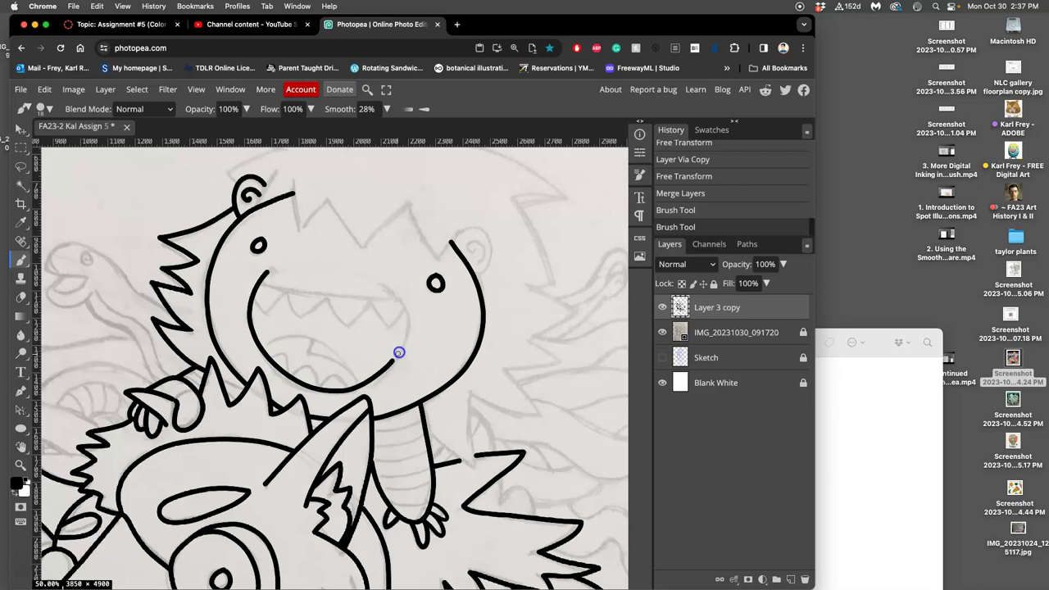
{"action": "mouse_move", "coordinate": [399, 351]}
{"action": "left_mouse_down"}
{"action": "mouse_move", "coordinate": [410, 322]}
{"action": "mouse_move", "coordinate": [384, 288]}
{"action": "left_mouse_up"}
{"action": "mouse_move", "coordinate": [265, 275]}
{"action": "left_mouse_down"}
{"action": "mouse_move", "coordinate": [261, 285]}
{"action": "mouse_move", "coordinate": [309, 296]}
{"action": "mouse_move", "coordinate": [399, 295]}
{"action": "left_mouse_up"}
{"action": "mouse_move", "coordinate": [254, 300]}
{"action": "left_mouse_down"}
{"action": "mouse_move", "coordinate": [263, 312]}
{"action": "mouse_move", "coordinate": [279, 297]}
{"action": "mouse_move", "coordinate": [298, 322]}
{"action": "mouse_move", "coordinate": [324, 293]}
{"action": "mouse_move", "coordinate": [348, 331]}
{"action": "mouse_move", "coordinate": [371, 297]}
{"action": "mouse_move", "coordinate": [391, 331]}
{"action": "mouse_move", "coordinate": [406, 302]}
{"action": "left_mouse_up"}
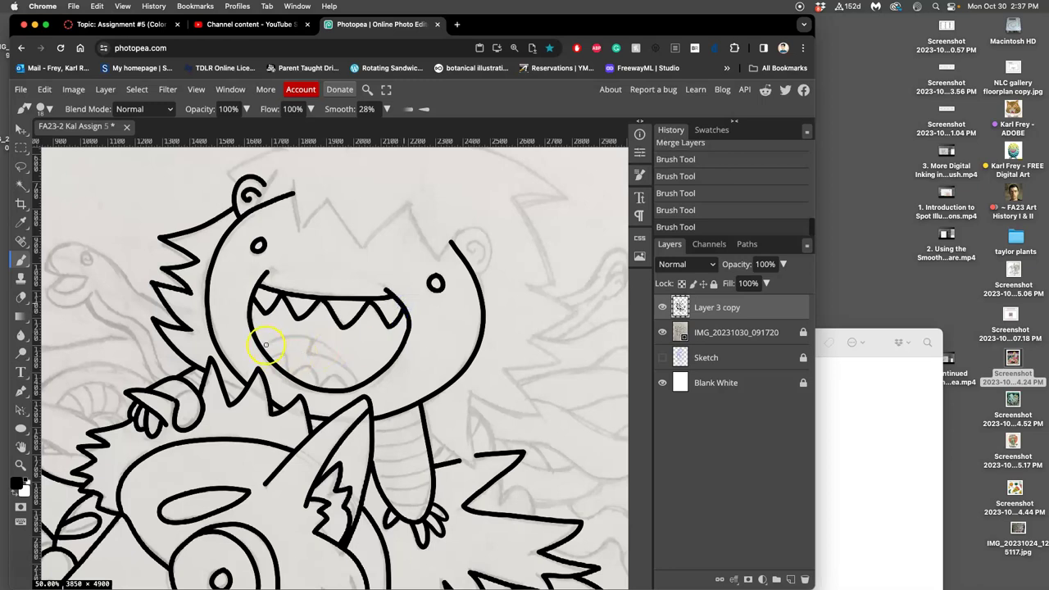
Draw the inner mouth, tongue and lower teeth lines, undoing stray strokes
{"action": "mouse_move", "coordinate": [267, 344]}
{"action": "left_mouse_down"}
{"action": "mouse_move", "coordinate": [295, 330]}
{"action": "mouse_move", "coordinate": [316, 336]}
{"action": "mouse_move", "coordinate": [337, 348]}
{"action": "mouse_move", "coordinate": [358, 393]}
{"action": "left_mouse_up"}
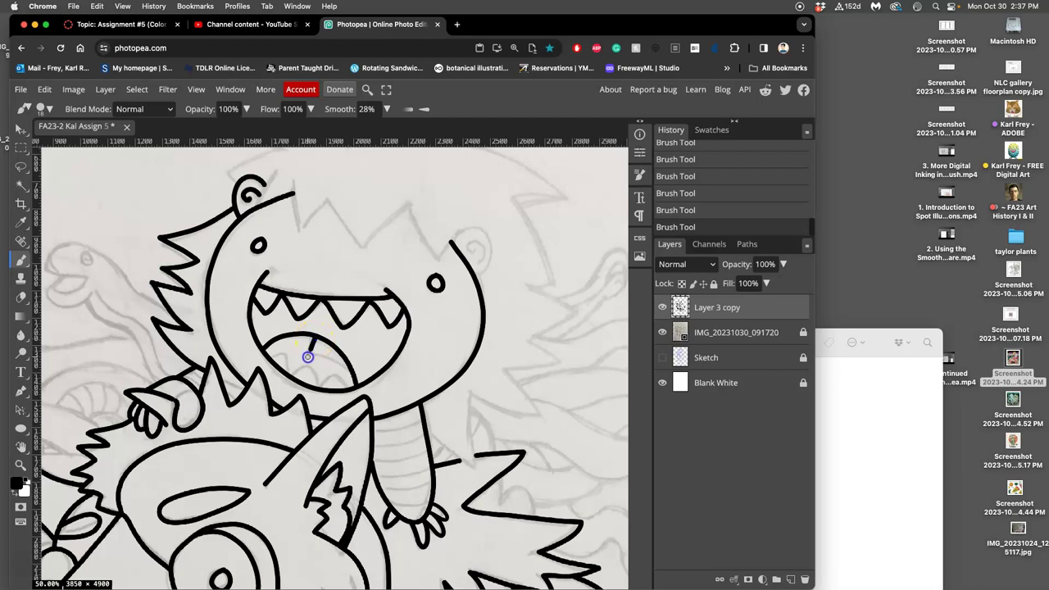
{"action": "left_click_drag", "start_coordinate": [318, 357], "coordinate": [342, 363]}
{"action": "left_click_drag", "start_coordinate": [344, 362], "coordinate": [311, 348]}
{"action": "key", "text": "super+z"}
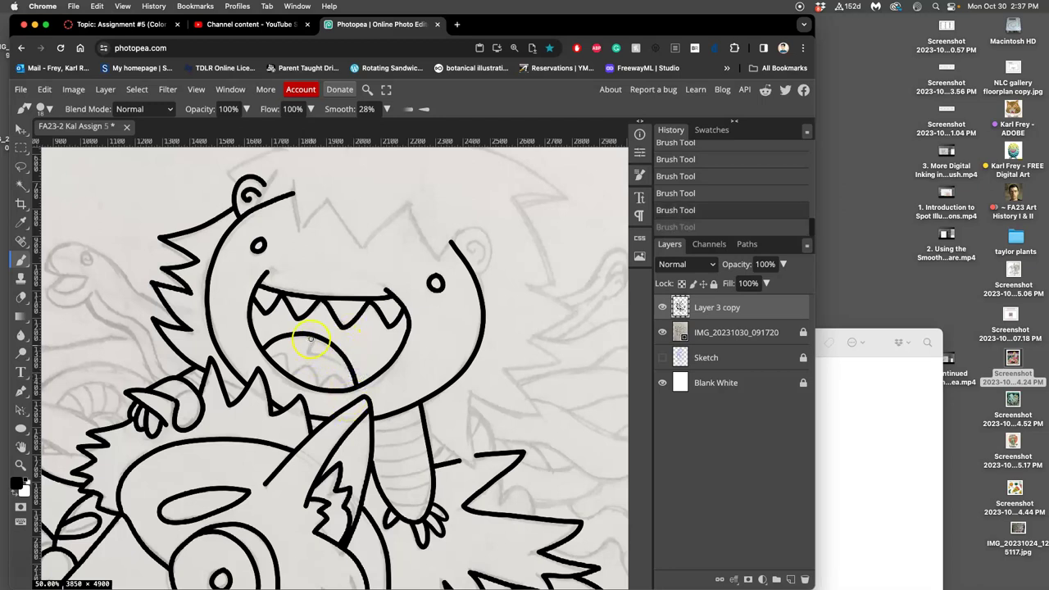
{"action": "mouse_move", "coordinate": [270, 358]}
{"action": "left_mouse_down"}
{"action": "mouse_move", "coordinate": [281, 354]}
{"action": "mouse_move", "coordinate": [288, 375]}
{"action": "mouse_move", "coordinate": [303, 360]}
{"action": "mouse_move", "coordinate": [317, 380]}
{"action": "mouse_move", "coordinate": [335, 366]}
{"action": "mouse_move", "coordinate": [344, 380]}
{"action": "left_mouse_up"}
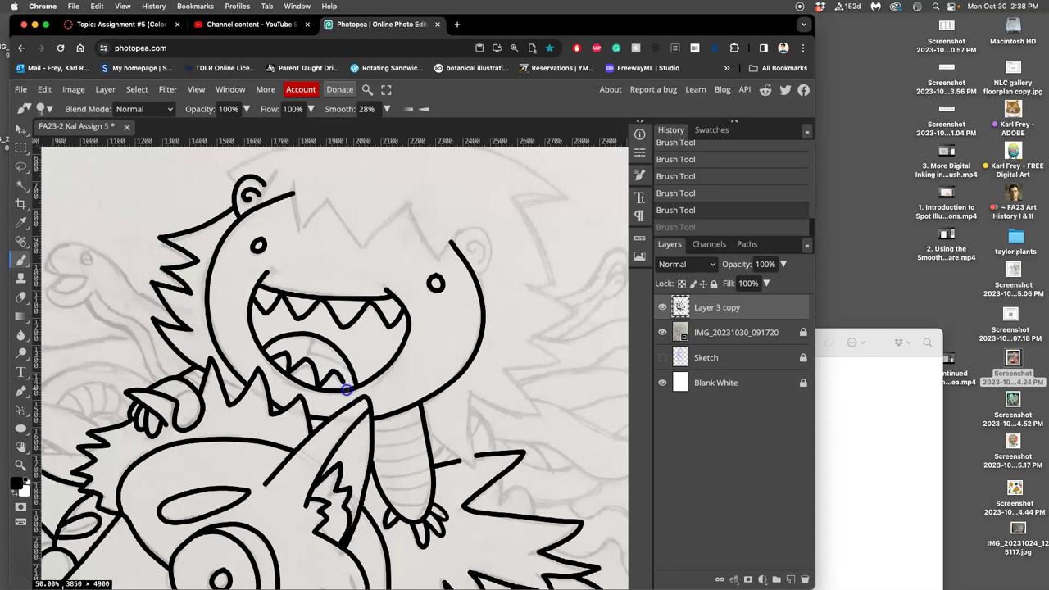
{"action": "left_click_drag", "start_coordinate": [390, 298], "coordinate": [394, 304]}
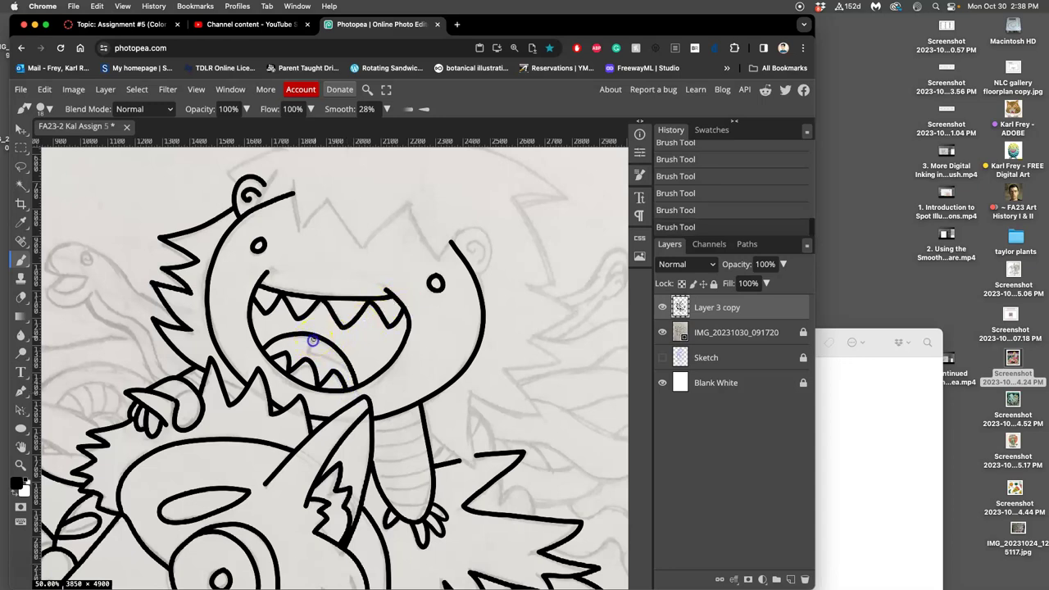
{"action": "mouse_move", "coordinate": [312, 340]}
{"action": "left_mouse_down"}
{"action": "mouse_move", "coordinate": [309, 353]}
{"action": "mouse_move", "coordinate": [361, 370]}
{"action": "left_mouse_up"}
{"action": "key", "text": "super+z"}
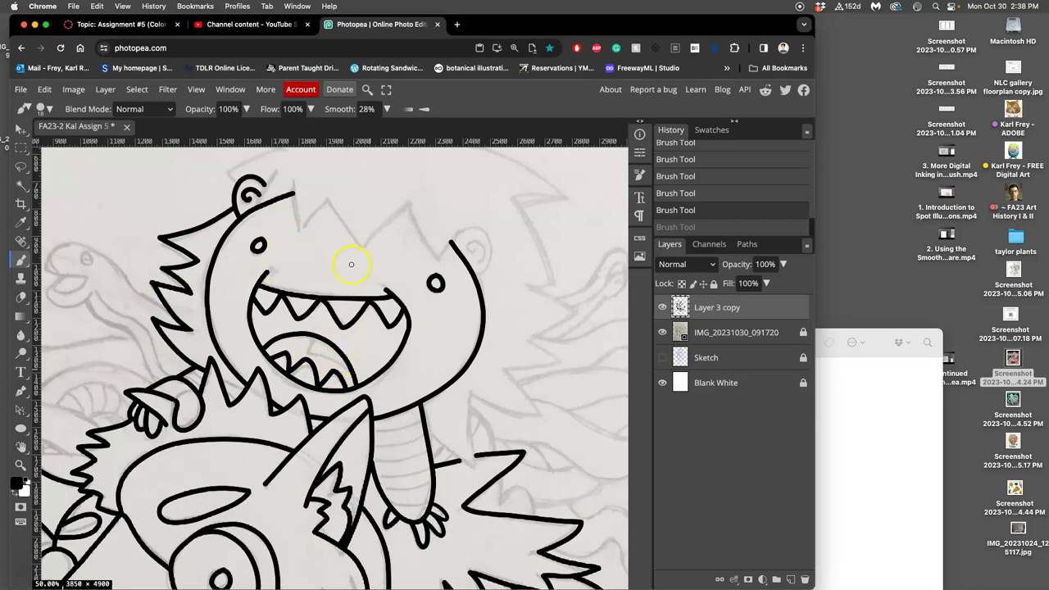
Ink the hair spikes on top of the head and the right-side lines down to the neck
{"action": "left_click_drag", "start_coordinate": [359, 256], "coordinate": [373, 339]}
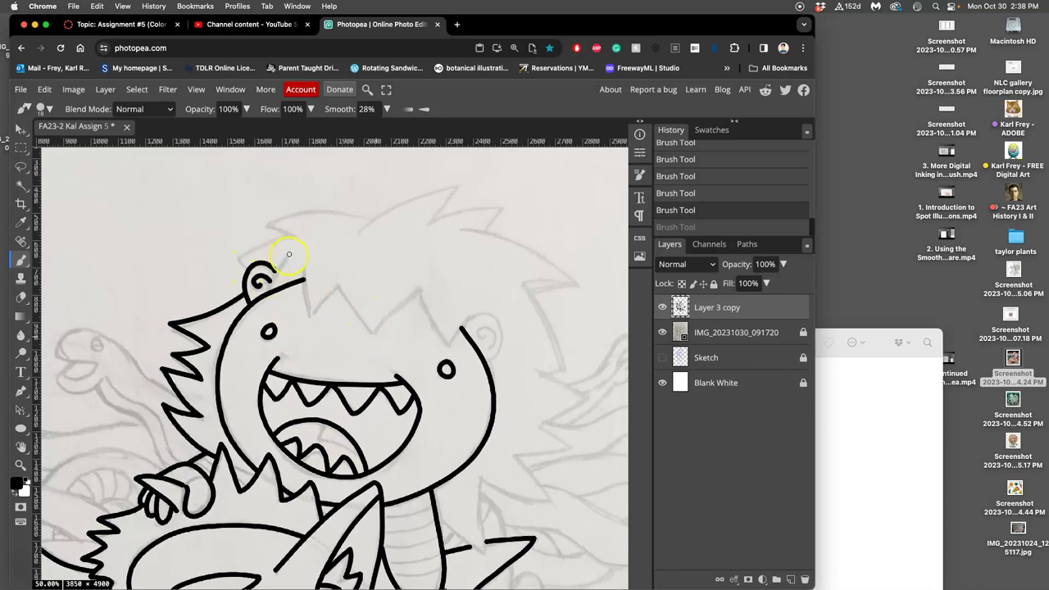
{"action": "mouse_move", "coordinate": [285, 259]}
{"action": "left_mouse_down"}
{"action": "mouse_move", "coordinate": [263, 300]}
{"action": "mouse_move", "coordinate": [230, 256]}
{"action": "mouse_move", "coordinate": [294, 231]}
{"action": "mouse_move", "coordinate": [257, 224]}
{"action": "mouse_move", "coordinate": [319, 208]}
{"action": "mouse_move", "coordinate": [375, 224]}
{"action": "mouse_move", "coordinate": [464, 177]}
{"action": "mouse_move", "coordinate": [421, 227]}
{"action": "mouse_move", "coordinate": [471, 205]}
{"action": "mouse_move", "coordinate": [514, 204]}
{"action": "mouse_move", "coordinate": [487, 237]}
{"action": "mouse_move", "coordinate": [462, 229]}
{"action": "mouse_move", "coordinate": [527, 246]}
{"action": "mouse_move", "coordinate": [589, 286]}
{"action": "mouse_move", "coordinate": [527, 297]}
{"action": "mouse_move", "coordinate": [587, 286]}
{"action": "mouse_move", "coordinate": [529, 296]}
{"action": "mouse_move", "coordinate": [543, 304]}
{"action": "mouse_move", "coordinate": [571, 369]}
{"action": "mouse_move", "coordinate": [480, 316]}
{"action": "mouse_move", "coordinate": [500, 335]}
{"action": "left_mouse_up"}
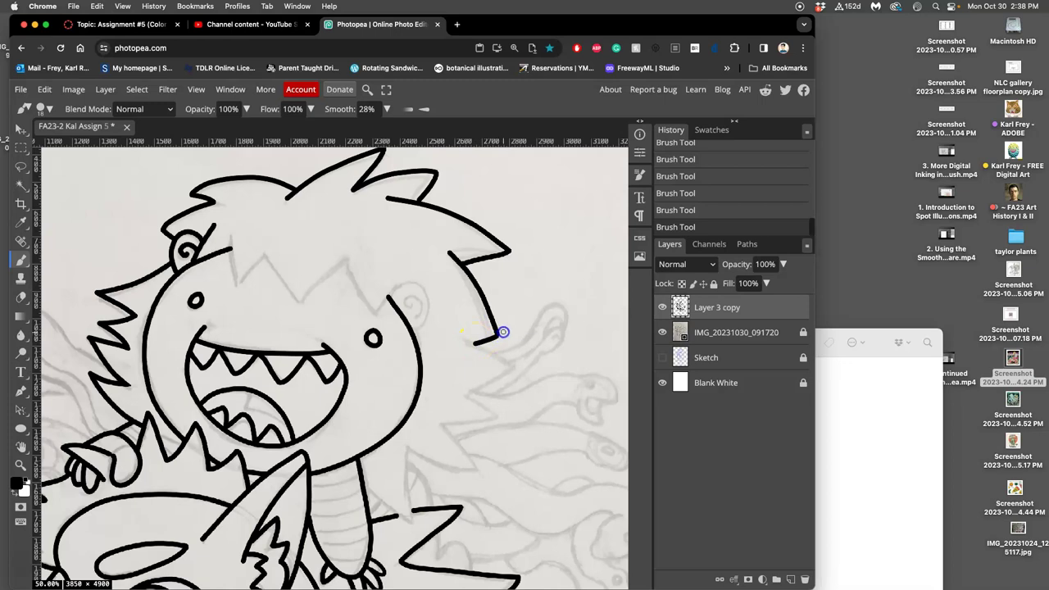
{"action": "mouse_move", "coordinate": [461, 338]}
{"action": "left_mouse_down"}
{"action": "mouse_move", "coordinate": [522, 370]}
{"action": "mouse_move", "coordinate": [468, 404]}
{"action": "mouse_move", "coordinate": [507, 415]}
{"action": "mouse_move", "coordinate": [439, 428]}
{"action": "mouse_move", "coordinate": [483, 473]}
{"action": "left_mouse_up"}
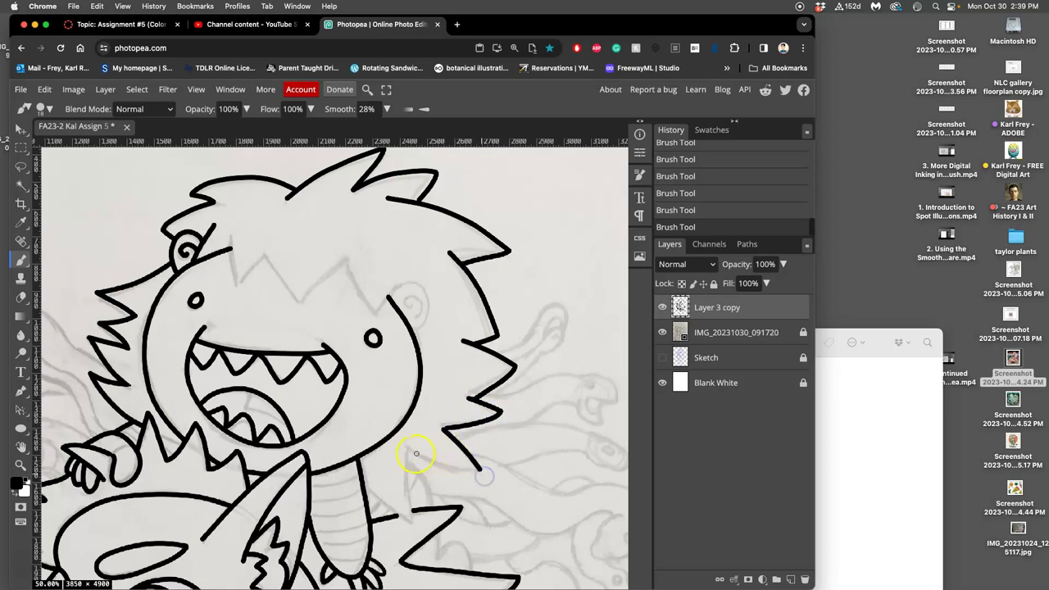
{"action": "left_click_drag", "start_coordinate": [407, 451], "coordinate": [475, 473]}
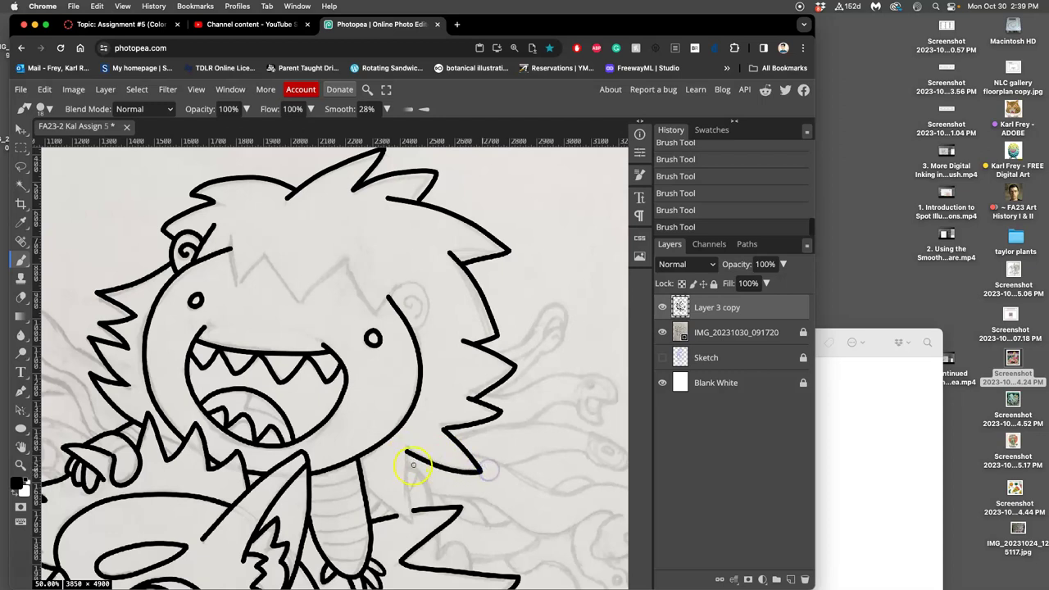
{"action": "left_click_drag", "start_coordinate": [408, 452], "coordinate": [410, 514]}
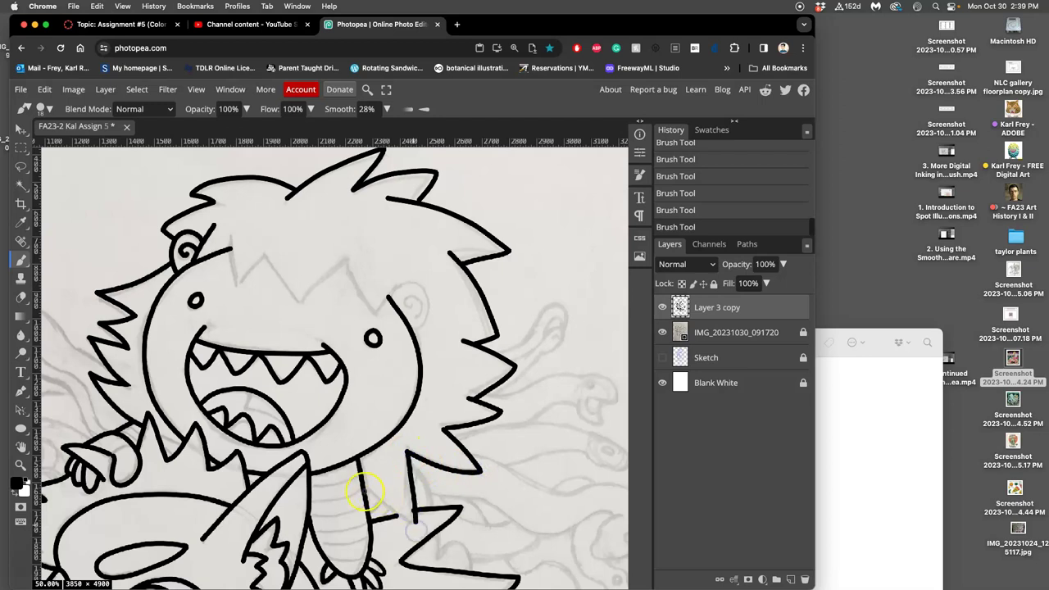
{"action": "mouse_move", "coordinate": [360, 470]}
{"action": "left_mouse_down"}
{"action": "mouse_move", "coordinate": [377, 502]}
{"action": "mouse_move", "coordinate": [406, 521]}
{"action": "left_mouse_up"}
Zoom in and add a stroke near the wing, keeping it after an undo and redo
{"action": "key", "text": "super+equal"}
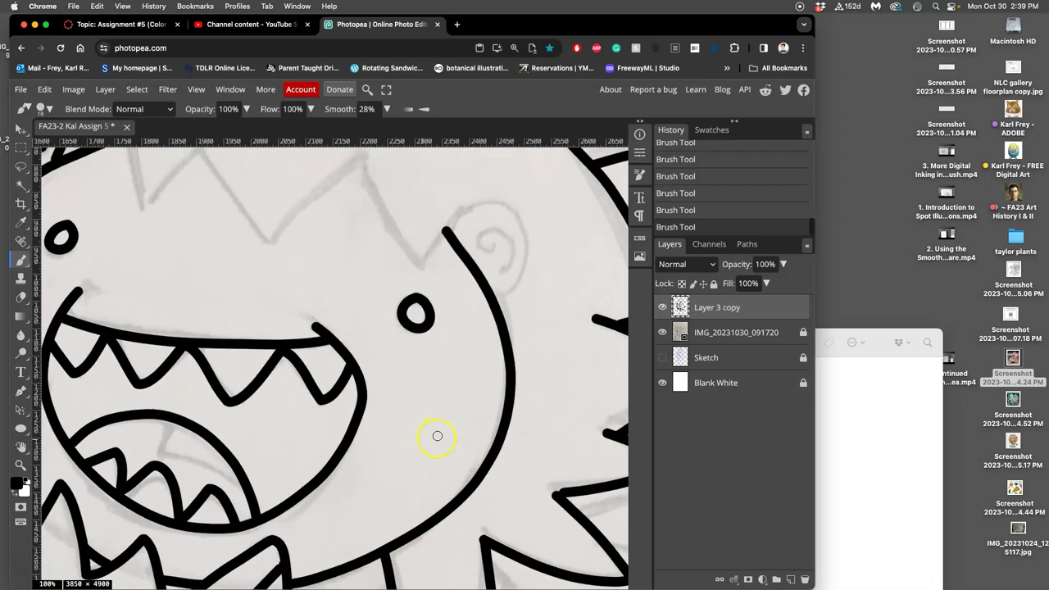
{"action": "mouse_move", "coordinate": [444, 463]}
{"action": "left_mouse_down"}
{"action": "mouse_move", "coordinate": [364, 291]}
{"action": "mouse_move", "coordinate": [382, 353]}
{"action": "mouse_move", "coordinate": [384, 418]}
{"action": "left_mouse_up"}
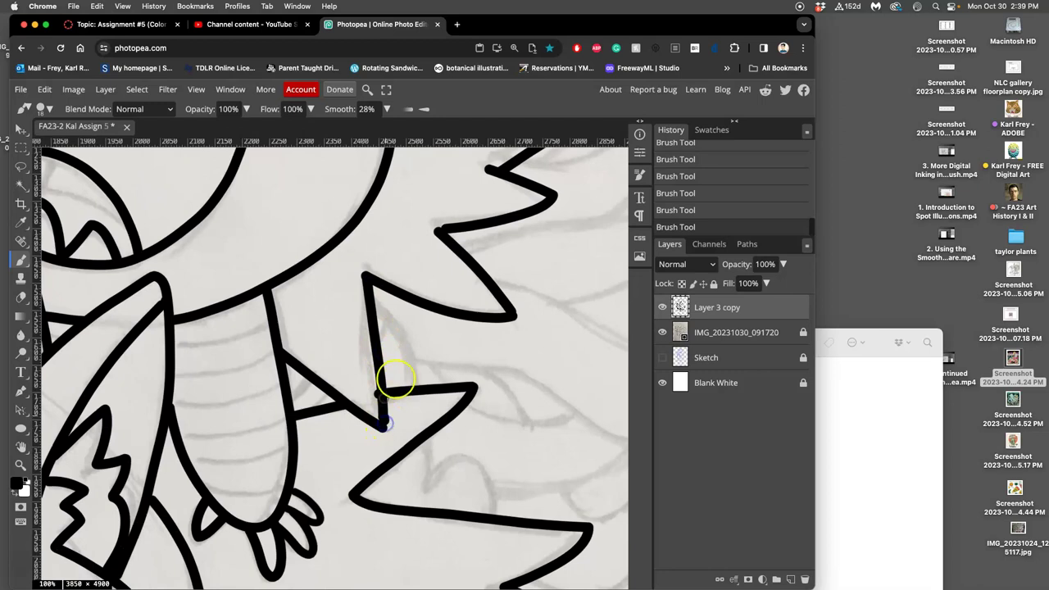
{"action": "key", "text": "super+z"}
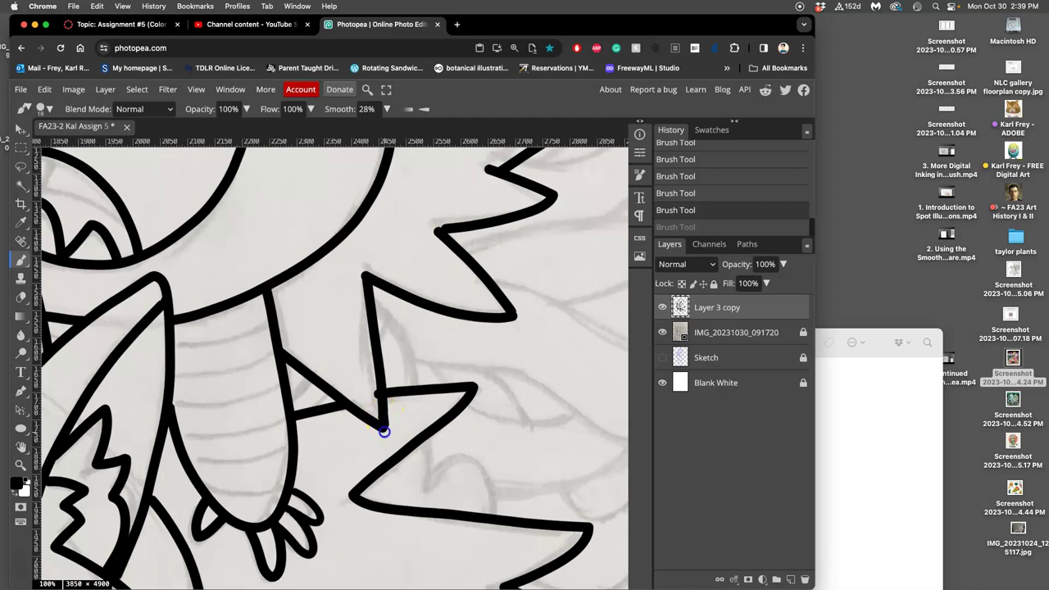
{"action": "key", "text": "super+shift+z"}
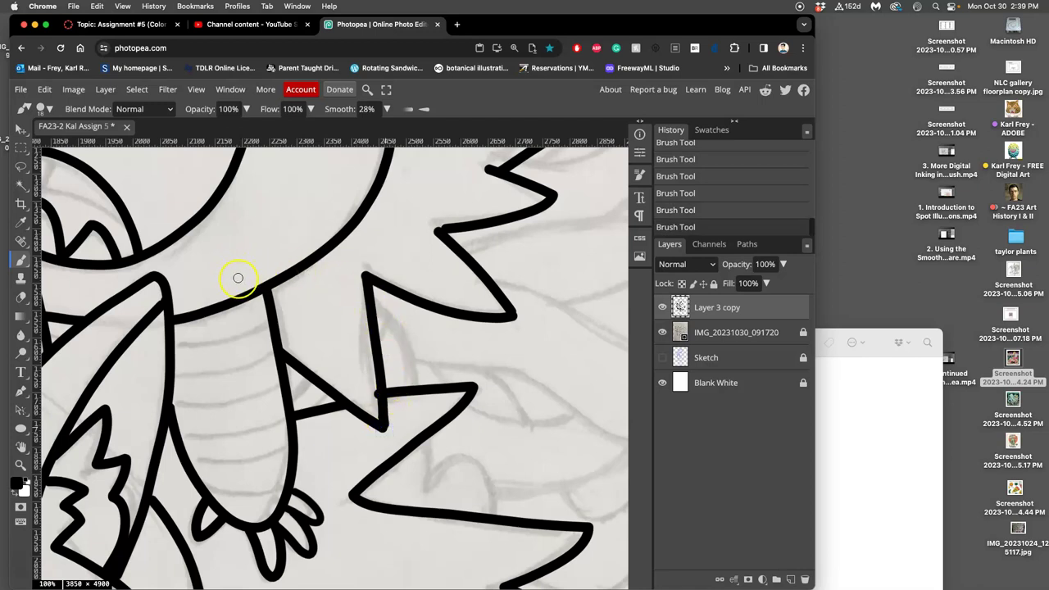
Lasso and delete the overshooting line tips at the zigzag junctions
{"action": "left_click", "coordinate": [21, 167]}
{"action": "mouse_move", "coordinate": [371, 376]}
{"action": "left_mouse_down"}
{"action": "mouse_move", "coordinate": [375, 410]}
{"action": "mouse_move", "coordinate": [375, 382]}
{"action": "left_mouse_up"}
{"action": "key", "text": "BackSpace"}
{"action": "key", "text": "super+d"}
{"action": "key", "text": "BackSpace"}
{"action": "key", "text": "super+d"}
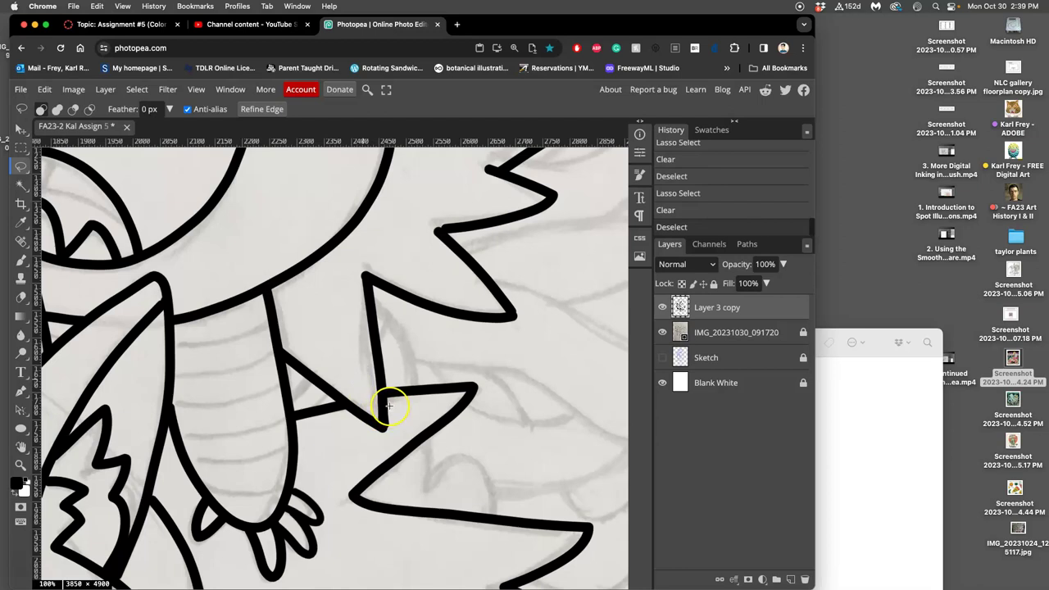
{"action": "left_click_drag", "start_coordinate": [386, 435], "coordinate": [394, 410]}
{"action": "key", "text": "BackSpace"}
{"action": "key", "text": "super+d"}
Try inking the zigzag corner joint, undo it, then pan and zoom back out
{"action": "scroll", "coordinate": [491, 263], "scroll_direction": "up", "scroll_amount": 3}
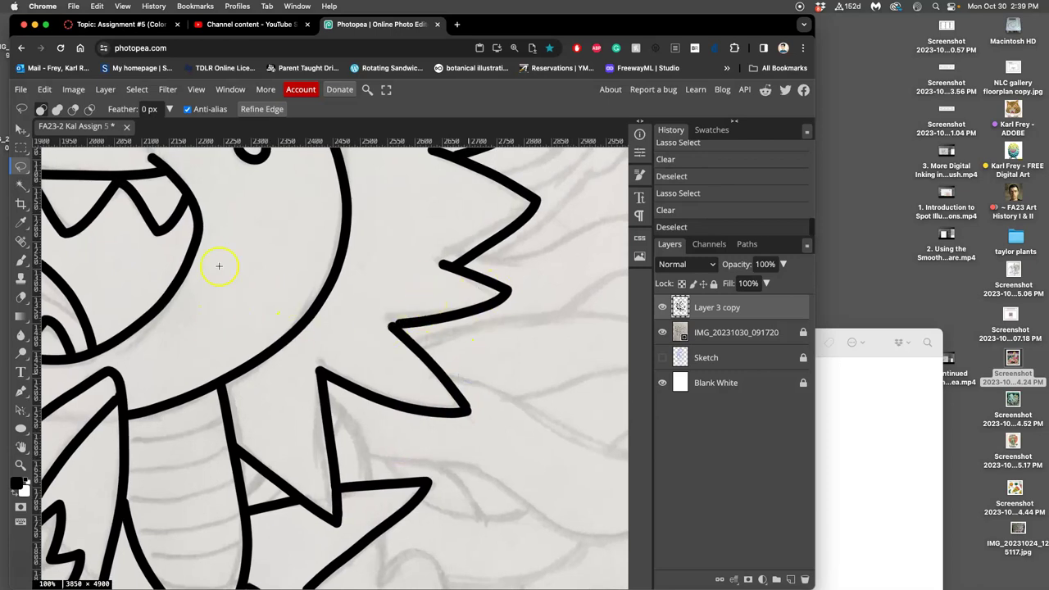
{"action": "left_click", "coordinate": [21, 260]}
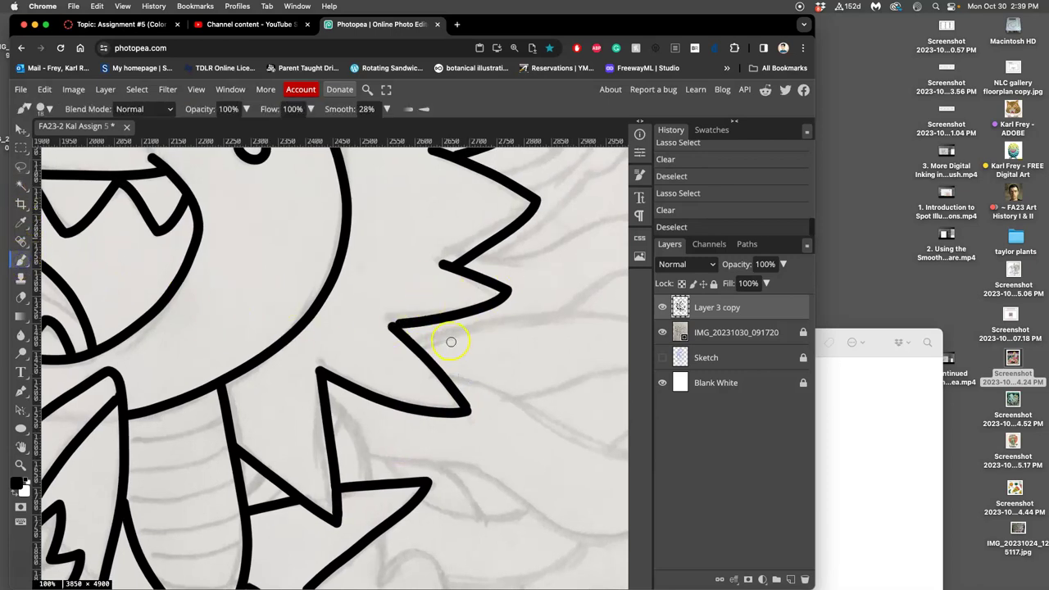
{"action": "left_click", "coordinate": [391, 326]}
{"action": "key", "text": "super+z"}
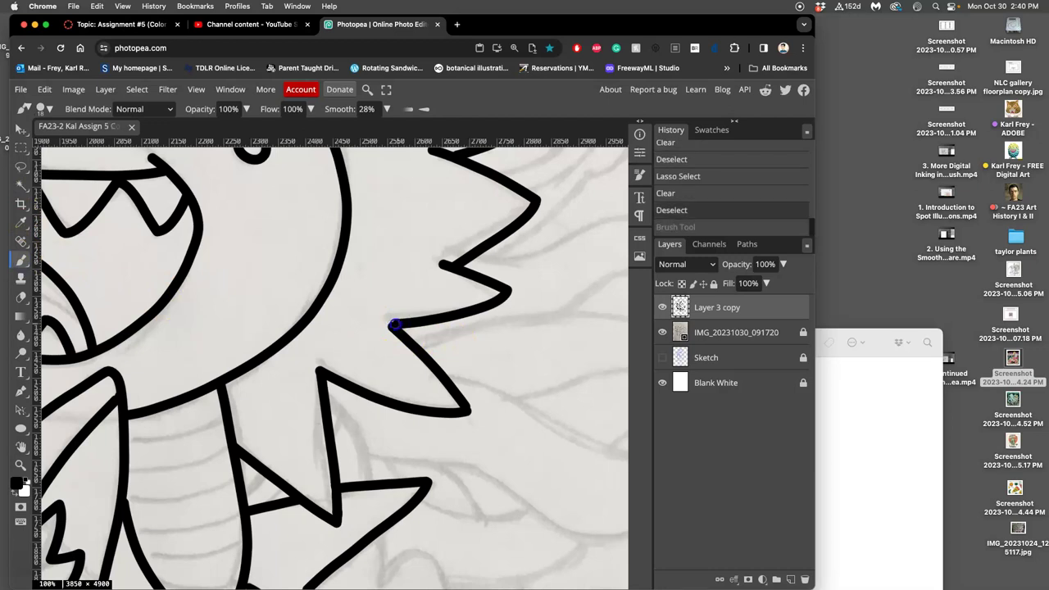
{"action": "key", "text": "super+shift+z"}
{"action": "key", "text": "super+z"}
{"action": "left_click_drag", "start_coordinate": [451, 300], "coordinate": [399, 386]}
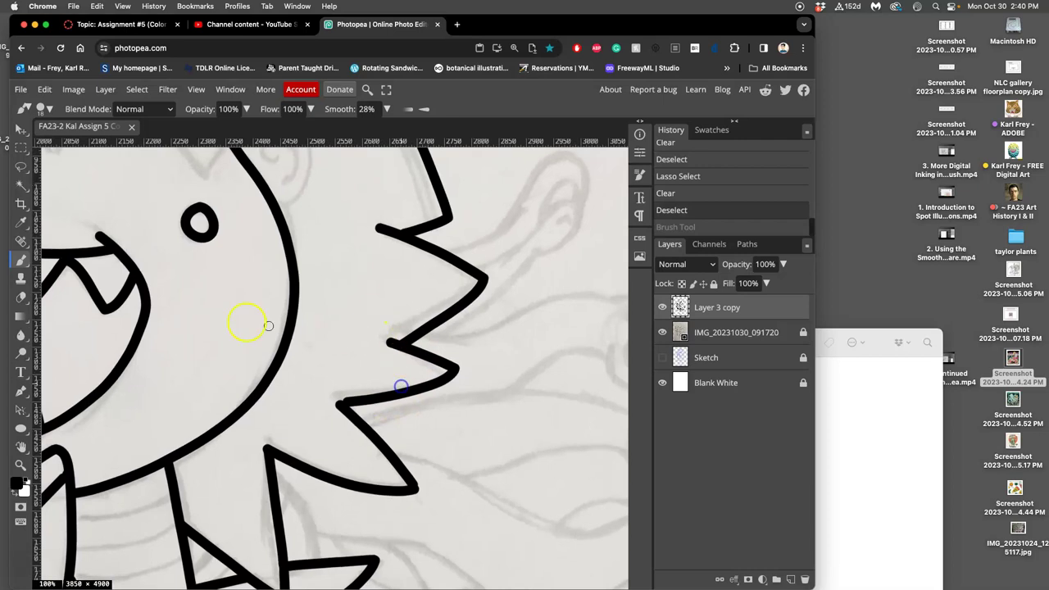
{"action": "left_click", "coordinate": [22, 167]}
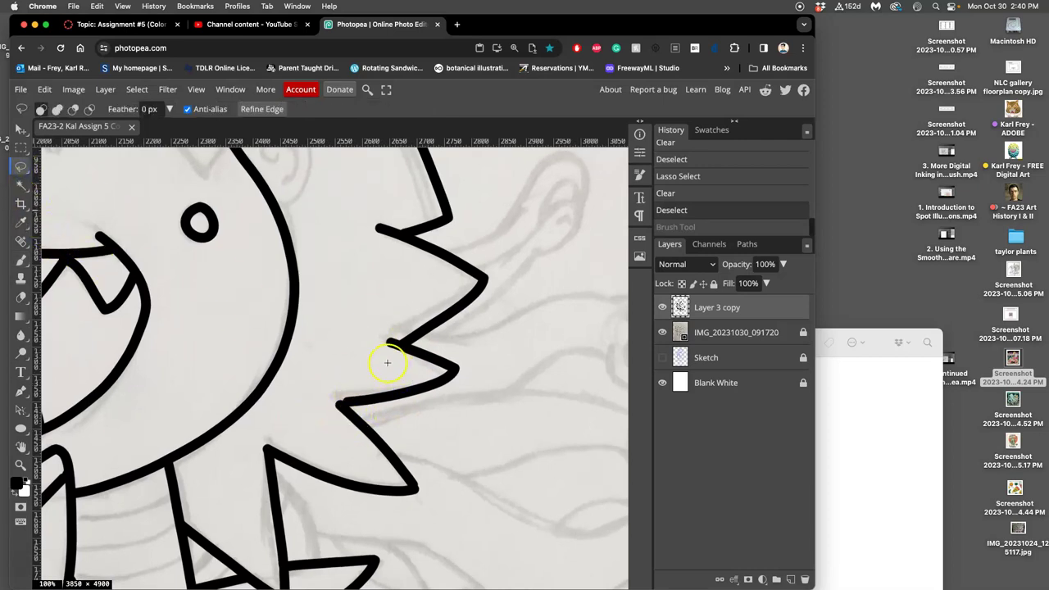
{"action": "key", "text": "super+minus"}
{"action": "scroll", "coordinate": [390, 354], "scroll_direction": "down", "scroll_amount": 3}
{"action": "scroll", "coordinate": [370, 351], "scroll_direction": "left", "scroll_amount": 3}
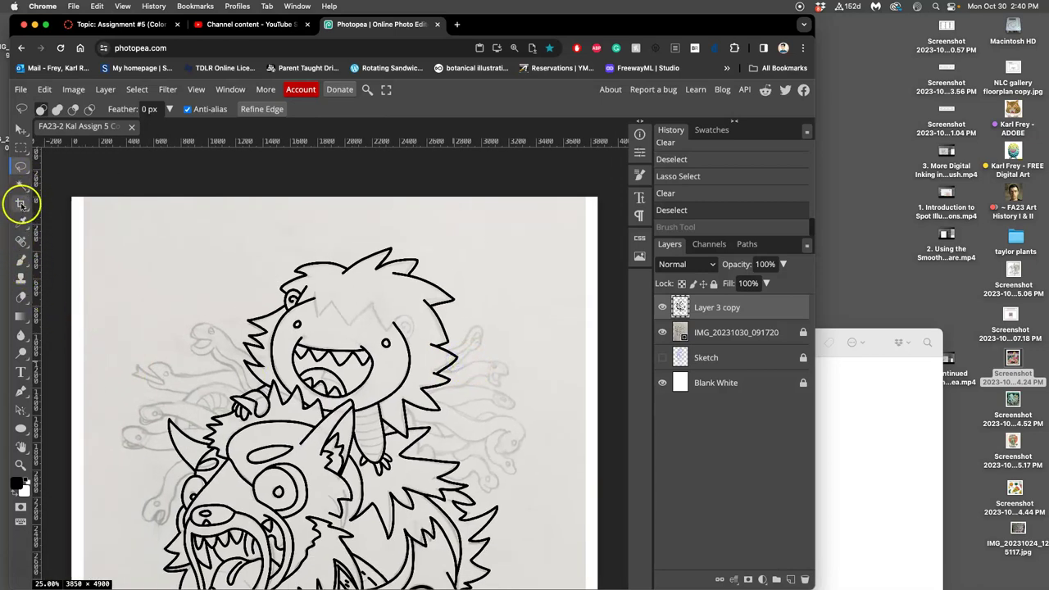
Ink the right ear curl and the zigzag head spikes running toward that ear
{"action": "left_click", "coordinate": [20, 262]}
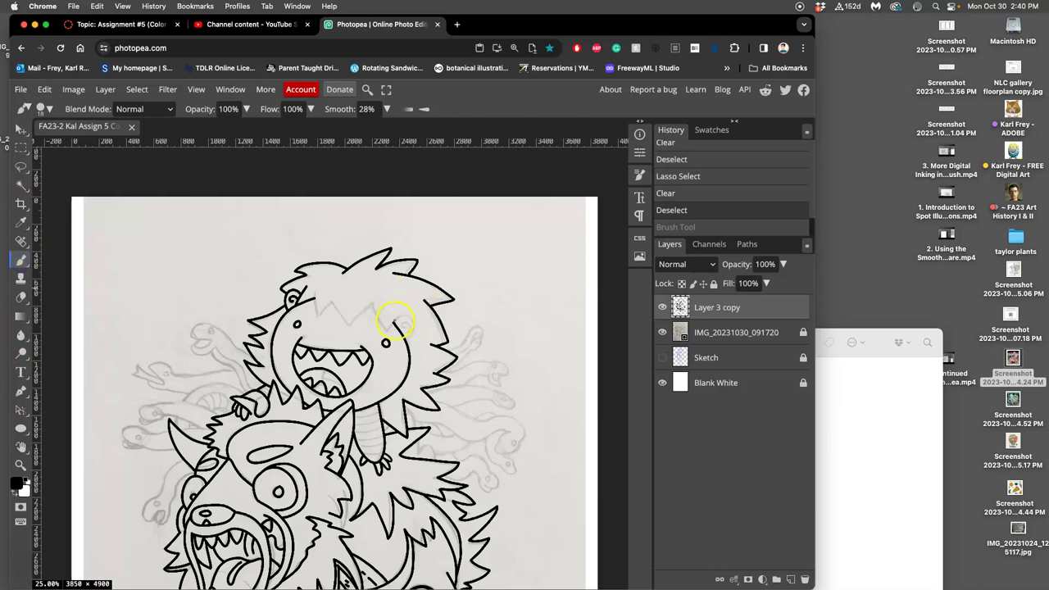
{"action": "scroll", "coordinate": [399, 325], "scroll_direction": "up", "scroll_amount": 3}
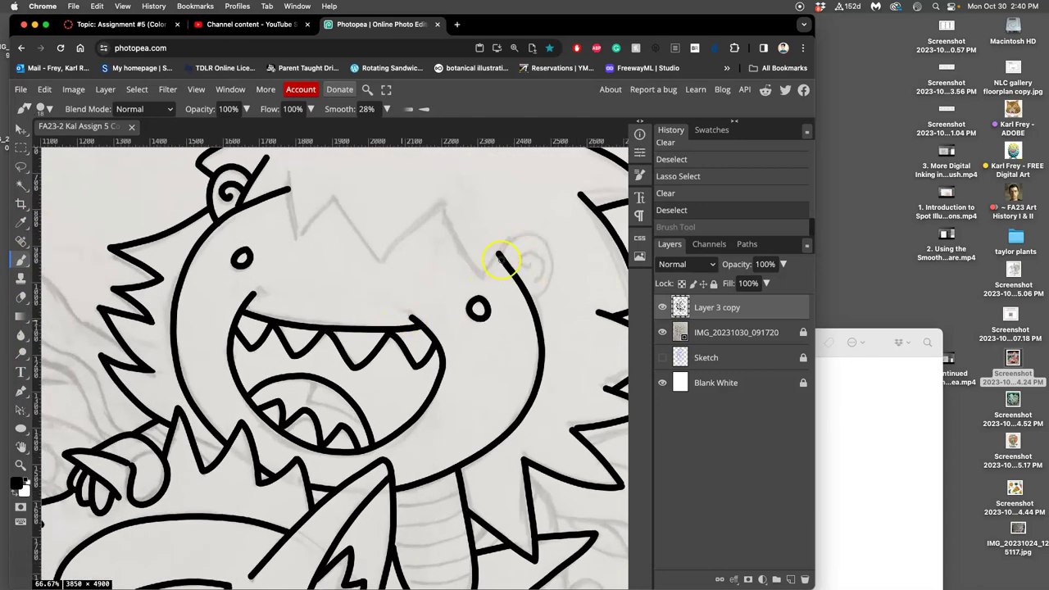
{"action": "mouse_move", "coordinate": [498, 255]}
{"action": "left_mouse_down"}
{"action": "mouse_move", "coordinate": [526, 231]}
{"action": "mouse_move", "coordinate": [547, 237]}
{"action": "mouse_move", "coordinate": [557, 263]}
{"action": "mouse_move", "coordinate": [529, 303]}
{"action": "mouse_move", "coordinate": [521, 251]}
{"action": "mouse_move", "coordinate": [540, 251]}
{"action": "mouse_move", "coordinate": [546, 269]}
{"action": "mouse_move", "coordinate": [533, 281]}
{"action": "left_mouse_up"}
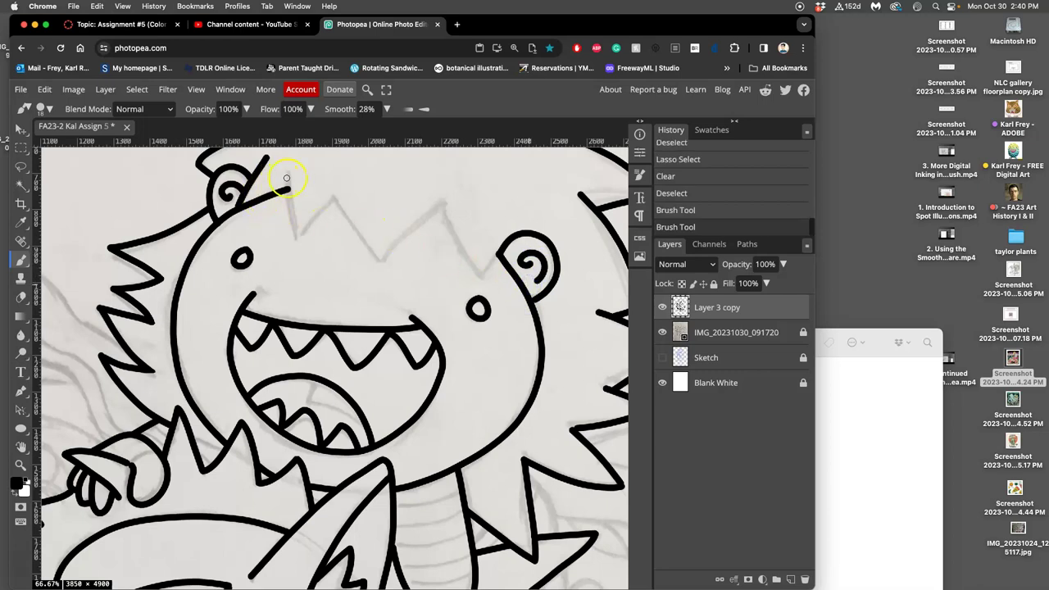
{"action": "mouse_move", "coordinate": [287, 173]}
{"action": "left_mouse_down"}
{"action": "mouse_move", "coordinate": [301, 245]}
{"action": "mouse_move", "coordinate": [342, 194]}
{"action": "mouse_move", "coordinate": [374, 277]}
{"action": "mouse_move", "coordinate": [444, 201]}
{"action": "left_mouse_up"}
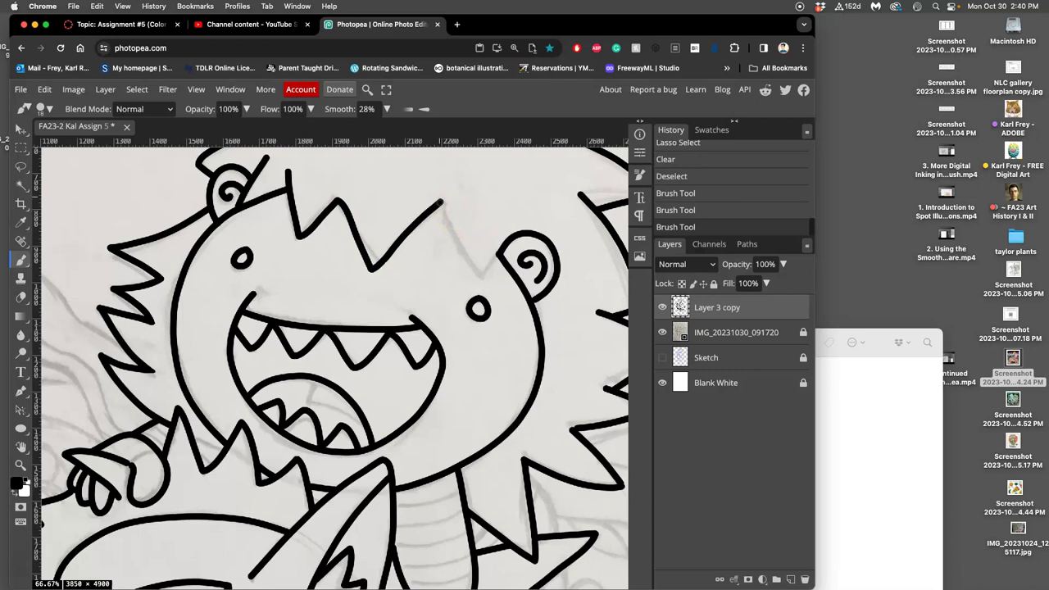
{"action": "mouse_move", "coordinate": [440, 202]}
{"action": "left_mouse_down"}
{"action": "mouse_move", "coordinate": [484, 284]}
{"action": "mouse_move", "coordinate": [504, 248]}
{"action": "mouse_move", "coordinate": [537, 253]}
{"action": "mouse_move", "coordinate": [532, 246]}
{"action": "left_mouse_up"}
{"action": "key", "text": "super+z"}
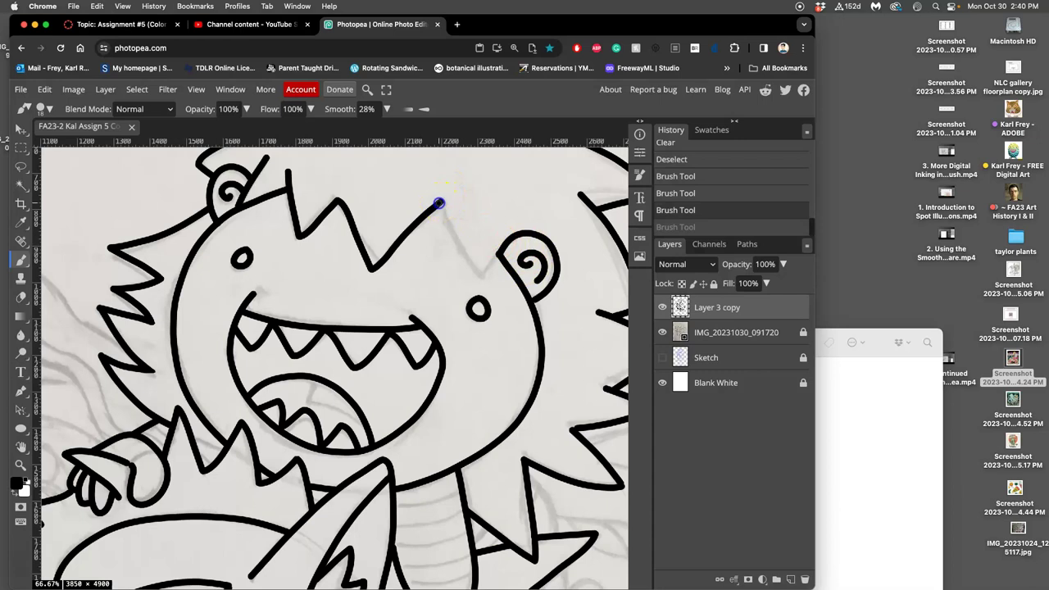
{"action": "mouse_move", "coordinate": [440, 202]}
{"action": "left_mouse_down"}
{"action": "mouse_move", "coordinate": [476, 288]}
{"action": "mouse_move", "coordinate": [495, 257]}
{"action": "left_mouse_up"}
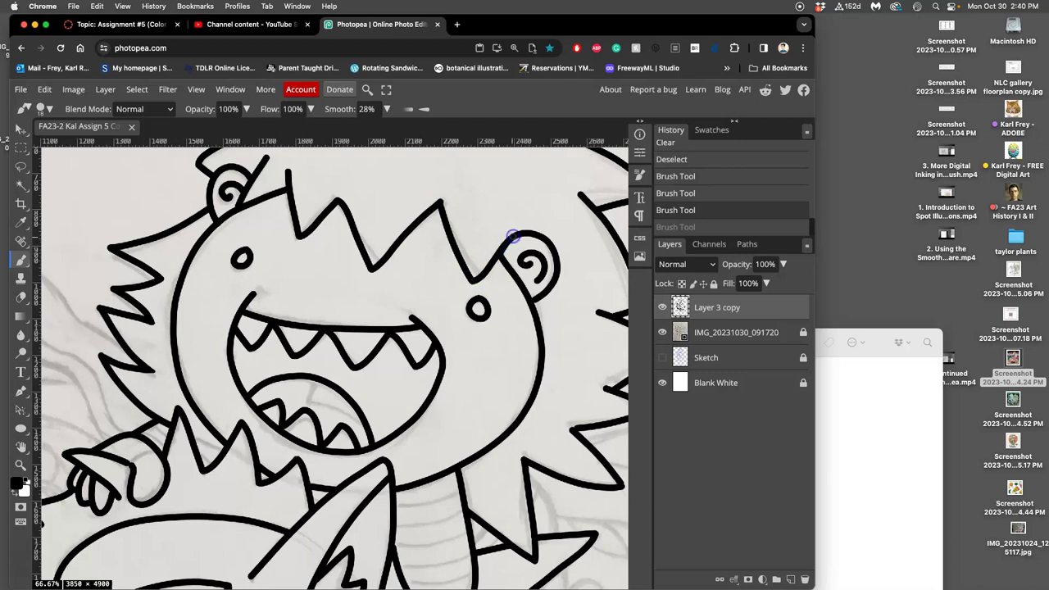
{"action": "key", "text": "super+shift+z"}
{"action": "key", "text": "super+minus"}
{"action": "key", "text": "super+minus"}
{"action": "key", "text": "super+minus"}
Scroll to the toddler's jaw and add short lines beneath it, trimming one overlong stroke
{"action": "scroll", "coordinate": [466, 372], "scroll_direction": "down", "scroll_amount": 5}
{"action": "scroll", "coordinate": [466, 372], "scroll_direction": "right", "scroll_amount": 2}
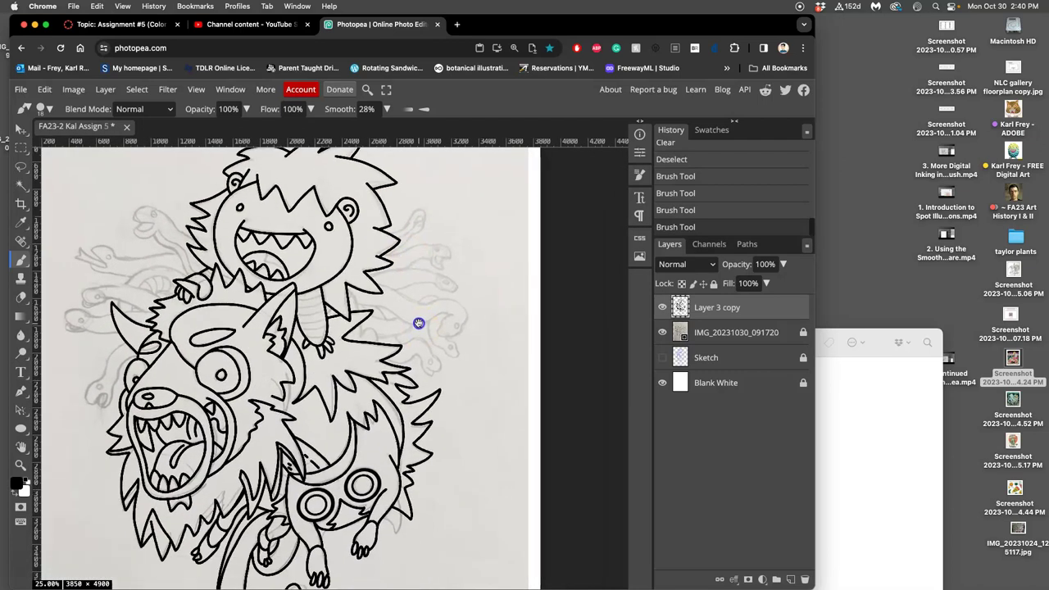
{"action": "scroll", "coordinate": [363, 356], "scroll_direction": "down", "scroll_amount": 3}
{"action": "scroll", "coordinate": [363, 355], "scroll_direction": "left", "scroll_amount": 3}
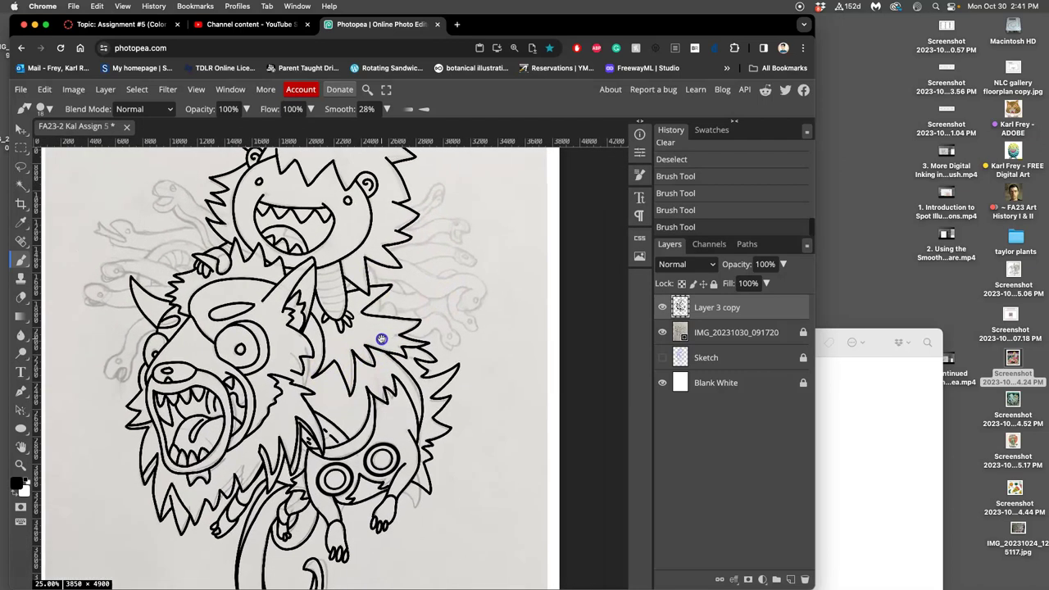
{"action": "scroll", "coordinate": [412, 366], "scroll_direction": "down", "scroll_amount": 2}
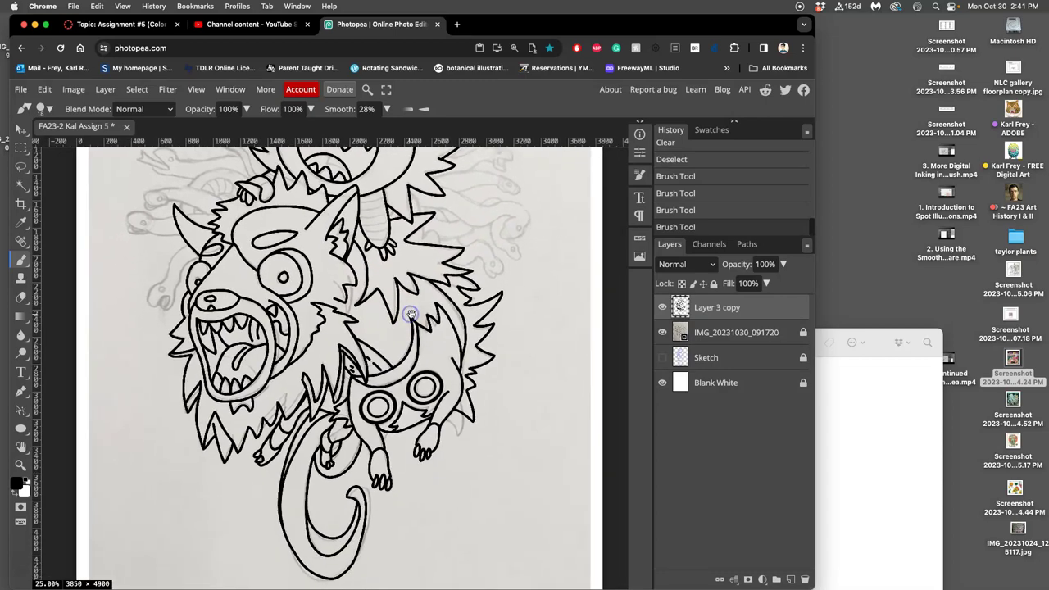
{"action": "scroll", "coordinate": [402, 299], "scroll_direction": "up", "scroll_amount": 2}
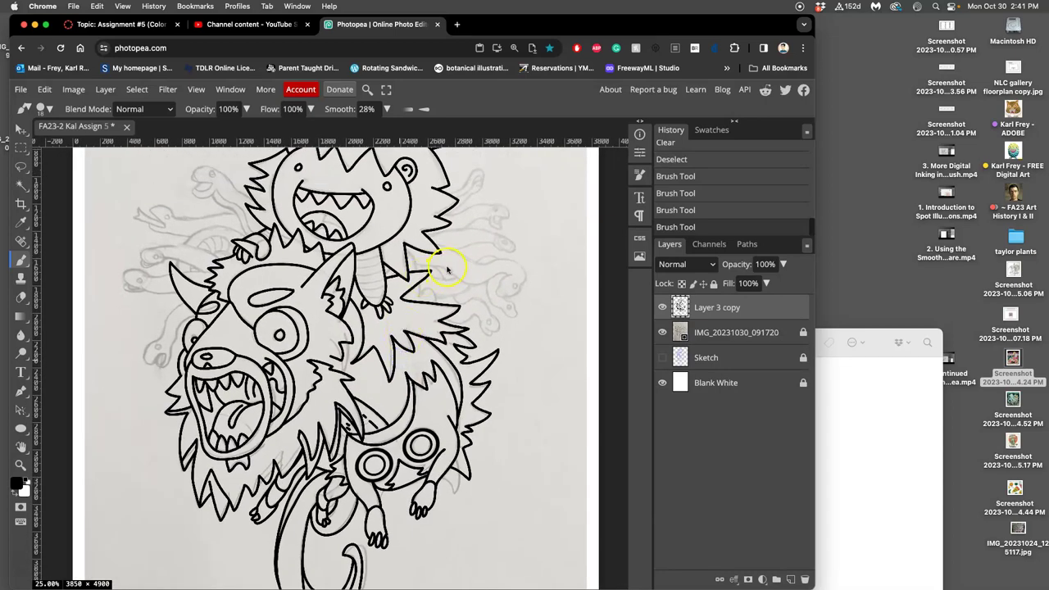
{"action": "scroll", "coordinate": [449, 266], "scroll_direction": "up", "scroll_amount": 2}
{"action": "scroll", "coordinate": [473, 263], "scroll_direction": "up", "scroll_amount": 3}
{"action": "scroll", "coordinate": [473, 263], "scroll_direction": "right", "scroll_amount": 2}
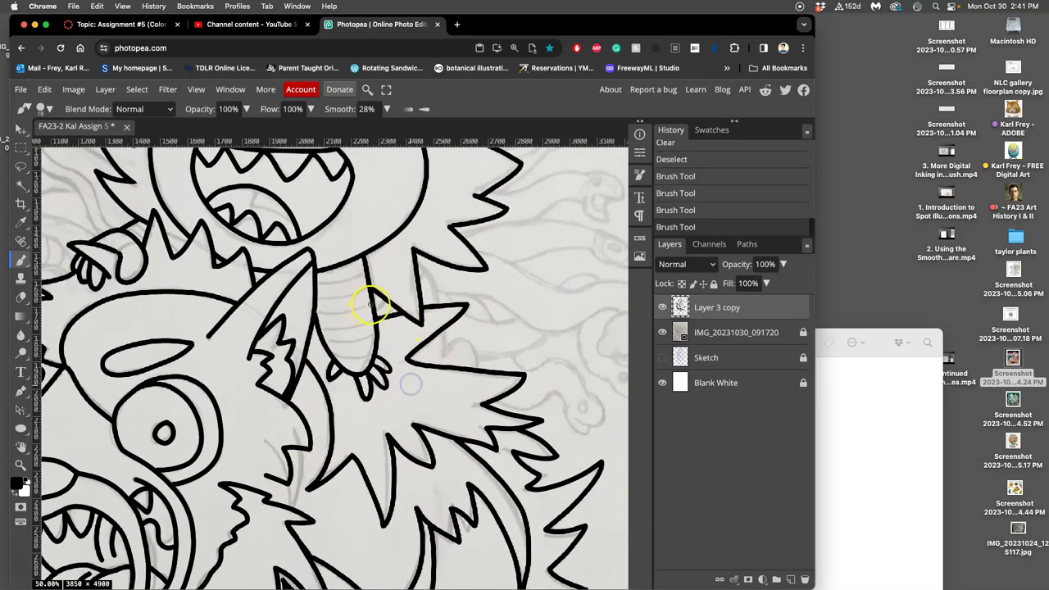
{"action": "left_click_drag", "start_coordinate": [386, 300], "coordinate": [390, 305]}
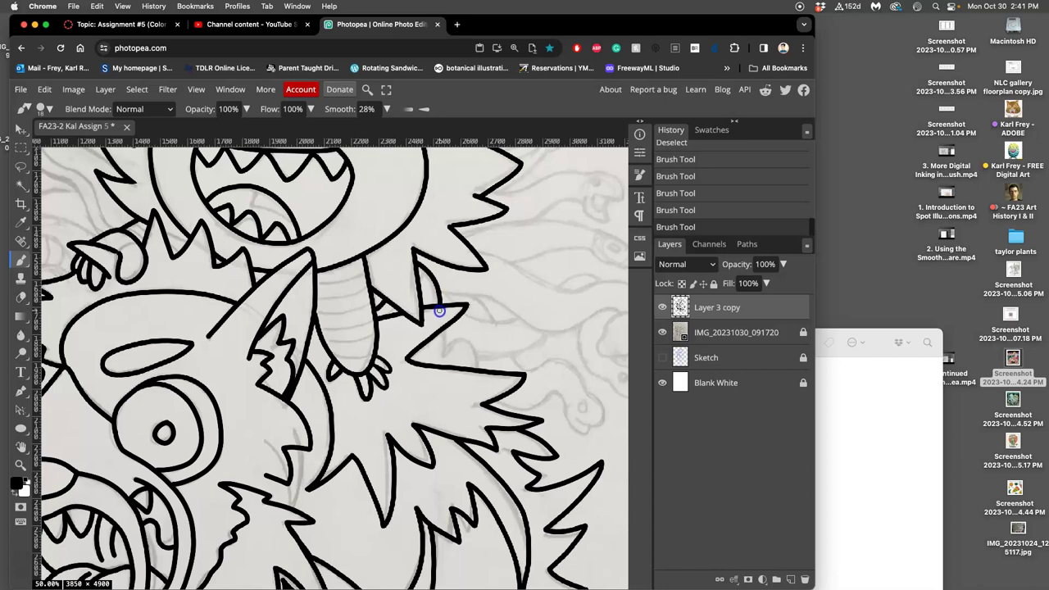
{"action": "mouse_move", "coordinate": [440, 312]}
{"action": "left_mouse_down"}
{"action": "mouse_move", "coordinate": [441, 363]}
{"action": "mouse_move", "coordinate": [453, 340]}
{"action": "mouse_move", "coordinate": [471, 337]}
{"action": "mouse_move", "coordinate": [479, 372]}
{"action": "left_mouse_up"}
{"action": "key", "text": "ctrl+z"}
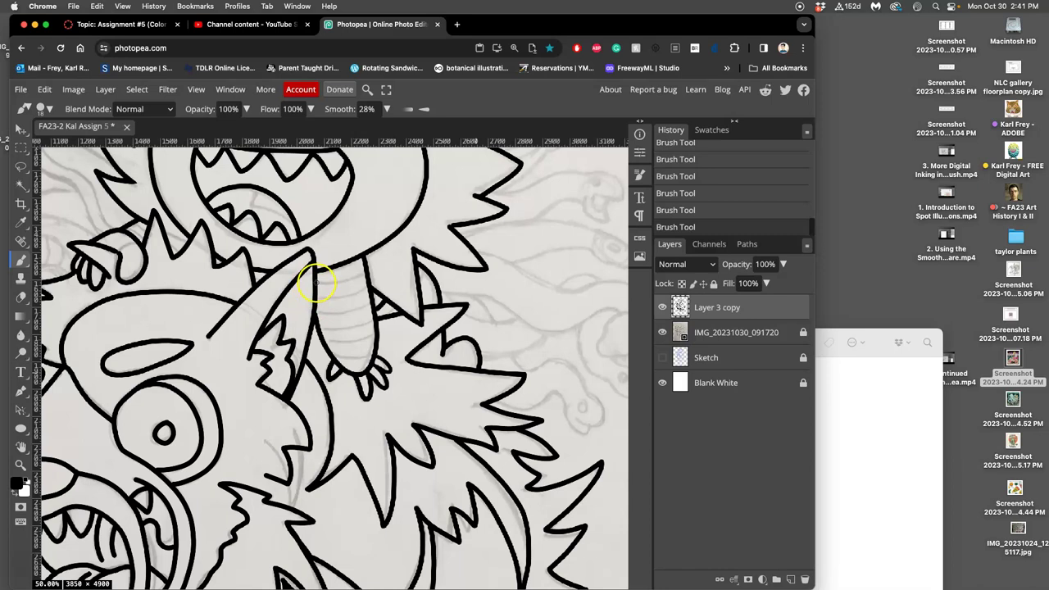
Draw the line along the underside of the head below the ear, redoing a bad stroke
{"action": "left_click_drag", "start_coordinate": [316, 283], "coordinate": [368, 267]}
{"action": "key", "text": "super+z"}
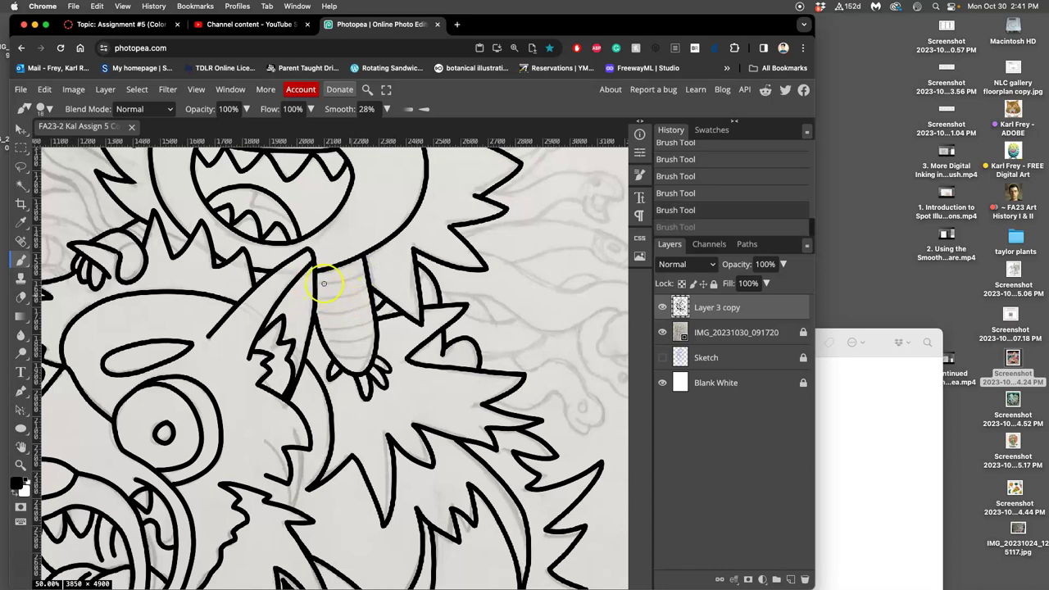
{"action": "mouse_move", "coordinate": [317, 283]}
{"action": "left_mouse_down"}
{"action": "mouse_move", "coordinate": [363, 277]}
{"action": "mouse_move", "coordinate": [375, 261]}
{"action": "mouse_move", "coordinate": [316, 295]}
{"action": "mouse_move", "coordinate": [362, 289]}
{"action": "mouse_move", "coordinate": [332, 298]}
{"action": "mouse_move", "coordinate": [328, 313]}
{"action": "mouse_move", "coordinate": [367, 304]}
{"action": "left_mouse_up"}
{"action": "left_click", "coordinate": [324, 295]}
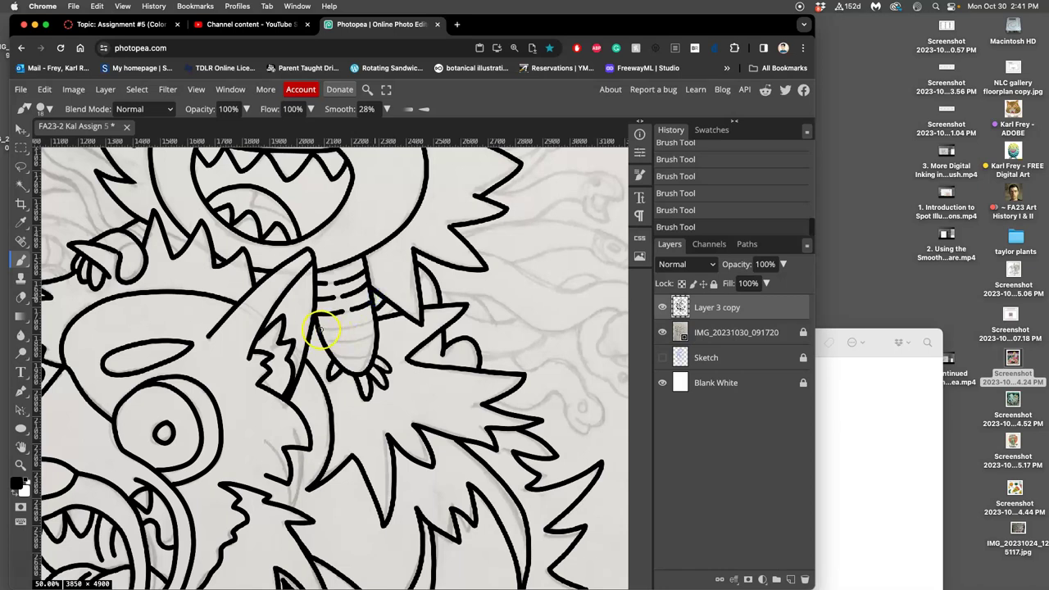
Ink stripes across the belly and rework its lower outline
{"action": "left_click_drag", "start_coordinate": [317, 330], "coordinate": [352, 326]}
{"action": "left_click", "coordinate": [364, 320]}
{"action": "mouse_move", "coordinate": [320, 345]}
{"action": "left_mouse_down"}
{"action": "mouse_move", "coordinate": [381, 326]}
{"action": "mouse_move", "coordinate": [334, 358]}
{"action": "mouse_move", "coordinate": [368, 347]}
{"action": "left_mouse_up"}
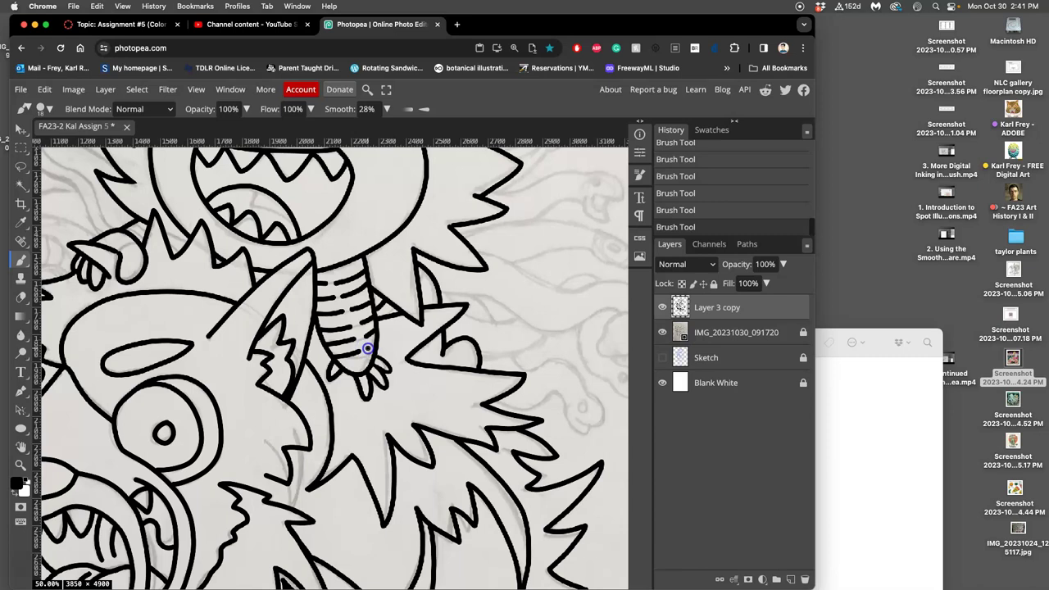
{"action": "mouse_move", "coordinate": [352, 361]}
{"action": "left_mouse_down"}
{"action": "mouse_move", "coordinate": [327, 381]}
{"action": "mouse_move", "coordinate": [364, 348]}
{"action": "mouse_move", "coordinate": [352, 399]}
{"action": "mouse_move", "coordinate": [320, 351]}
{"action": "left_mouse_up"}
{"action": "scroll", "coordinate": [321, 351], "scroll_direction": "left", "scroll_amount": 5}
{"action": "scroll", "coordinate": [321, 352], "scroll_direction": "up", "scroll_amount": 2}
{"action": "scroll", "coordinate": [374, 351], "scroll_direction": "left", "scroll_amount": 3}
{"action": "scroll", "coordinate": [374, 351], "scroll_direction": "up", "scroll_amount": 2}
{"action": "left_click_drag", "start_coordinate": [293, 293], "coordinate": [294, 282]}
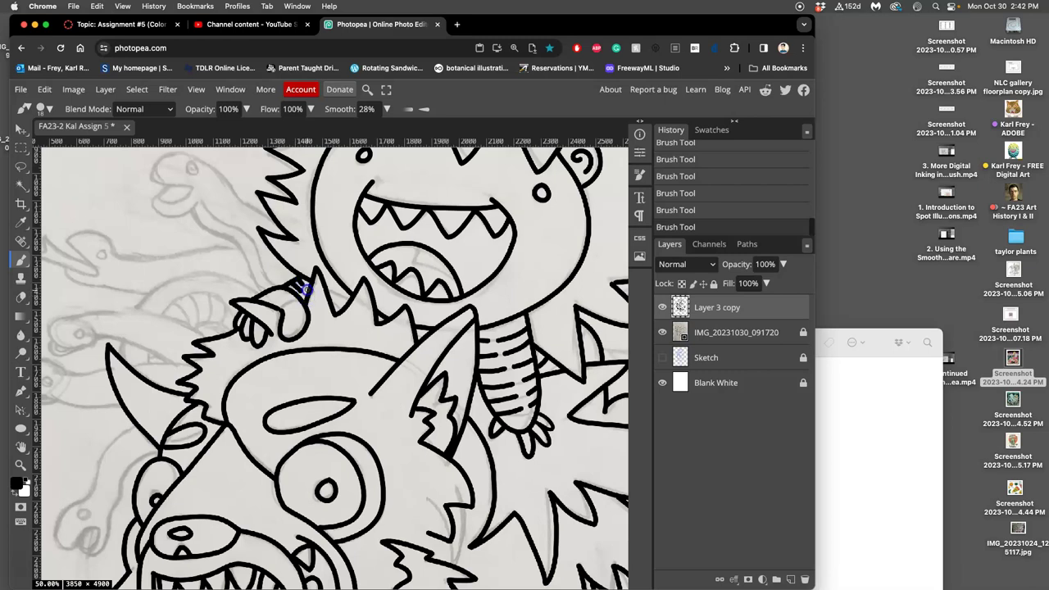
{"action": "left_click_drag", "start_coordinate": [318, 282], "coordinate": [315, 301]}
{"action": "key", "text": "super+z"}
{"action": "key", "text": "super+z"}
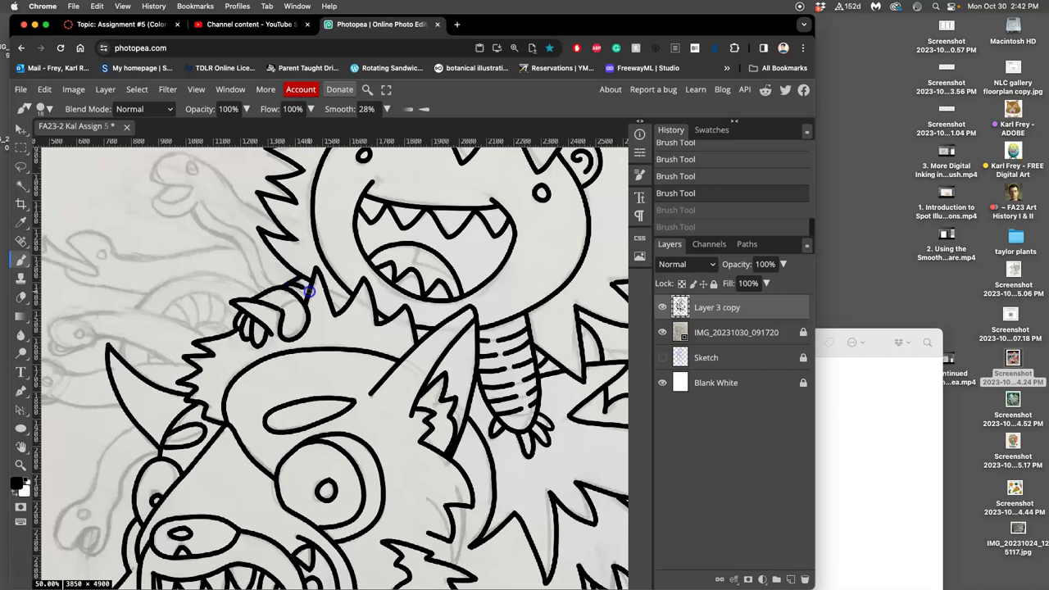
{"action": "key", "text": "super+shift+z"}
{"action": "key", "text": "super+shift+z"}
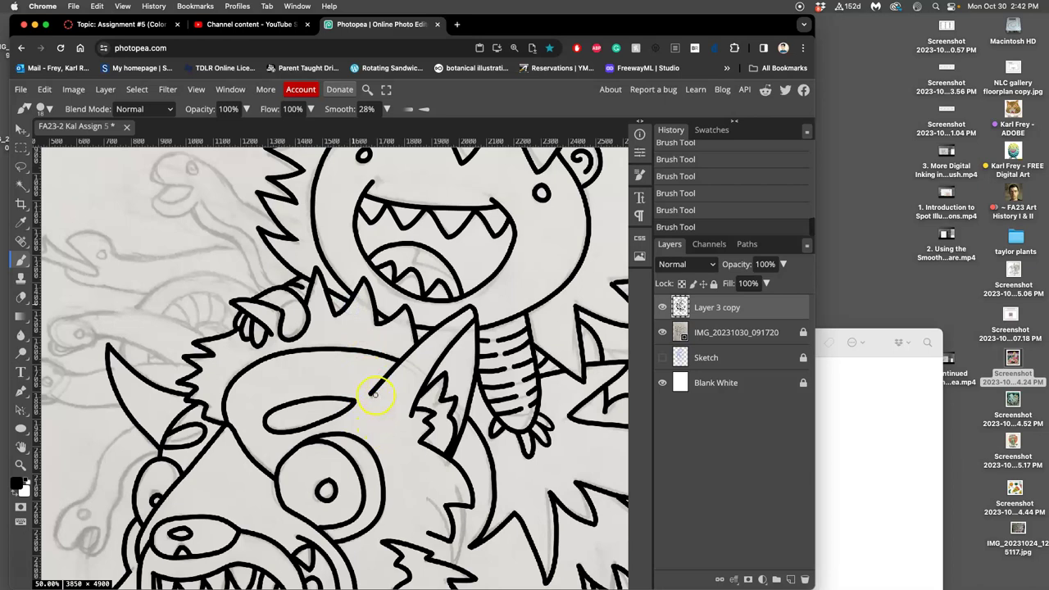
{"action": "scroll", "coordinate": [374, 390], "scroll_direction": "down", "scroll_amount": 3}
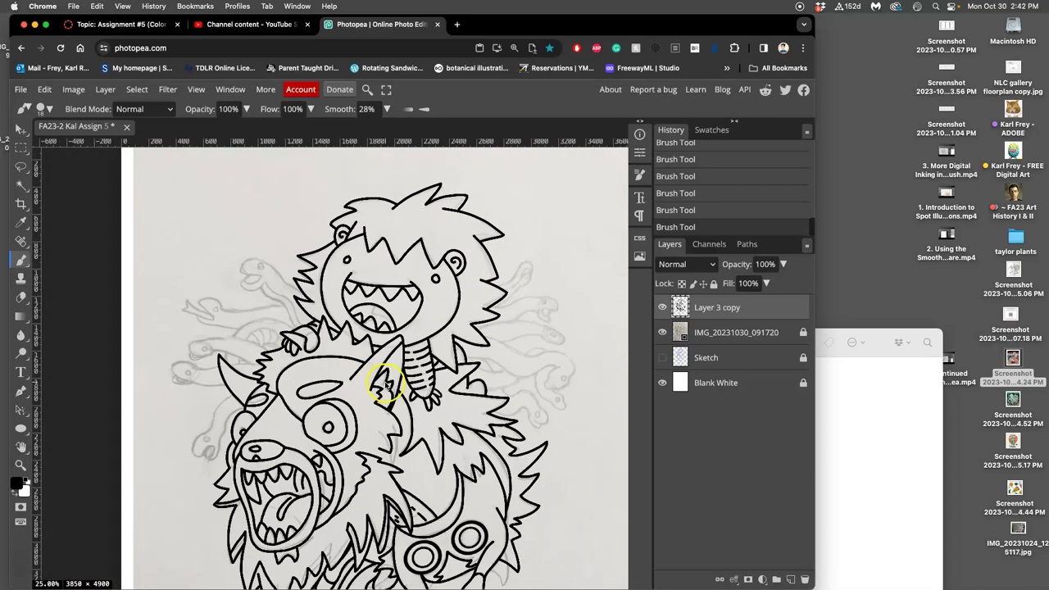
{"action": "scroll", "coordinate": [385, 388], "scroll_direction": "down", "scroll_amount": 1}
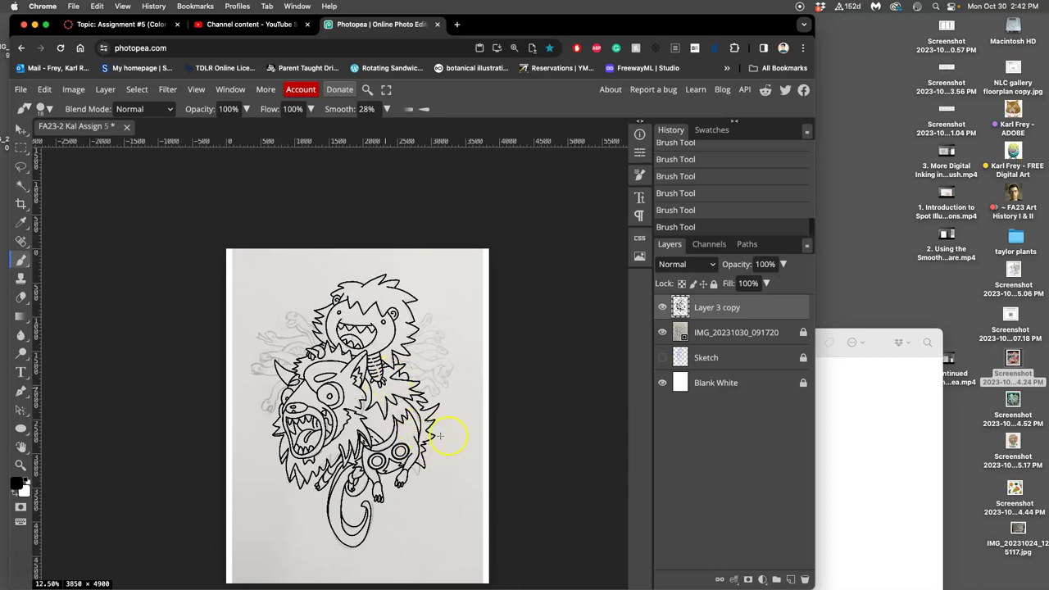
{"action": "left_click", "coordinate": [663, 332]}
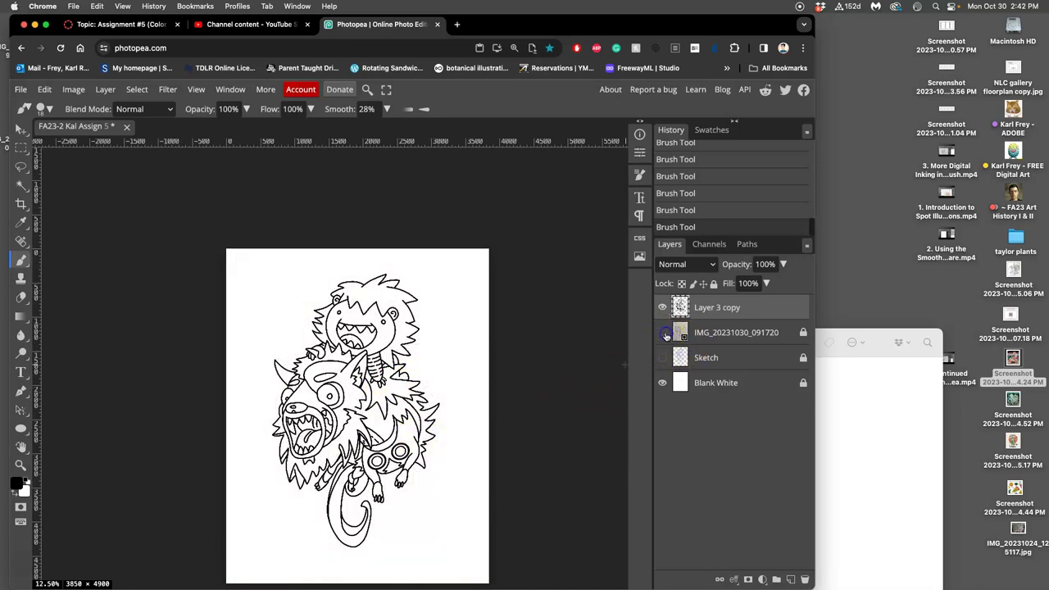
{"action": "scroll", "coordinate": [469, 402], "scroll_direction": "up", "scroll_amount": 2}
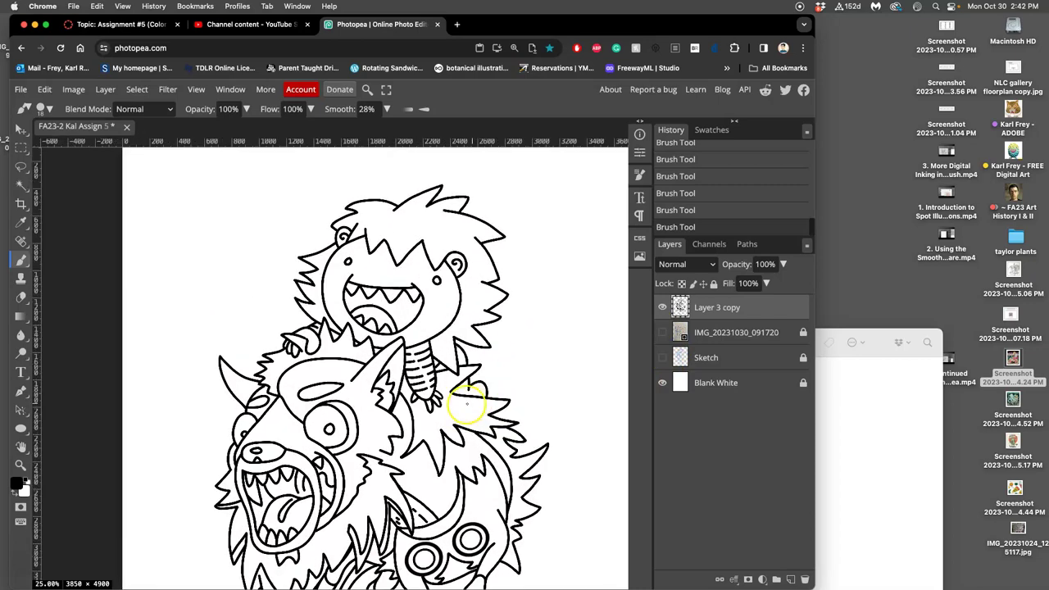
{"action": "left_click_drag", "start_coordinate": [466, 403], "coordinate": [412, 407]}
{"action": "scroll", "coordinate": [436, 401], "scroll_direction": "down", "scroll_amount": 2}
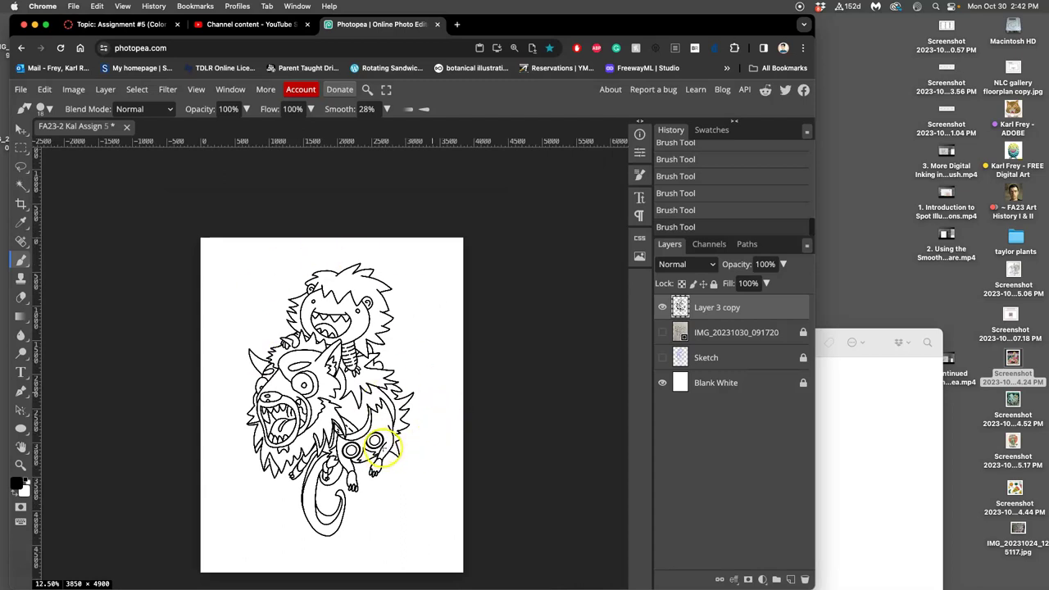
{"action": "left_click", "coordinate": [663, 331]}
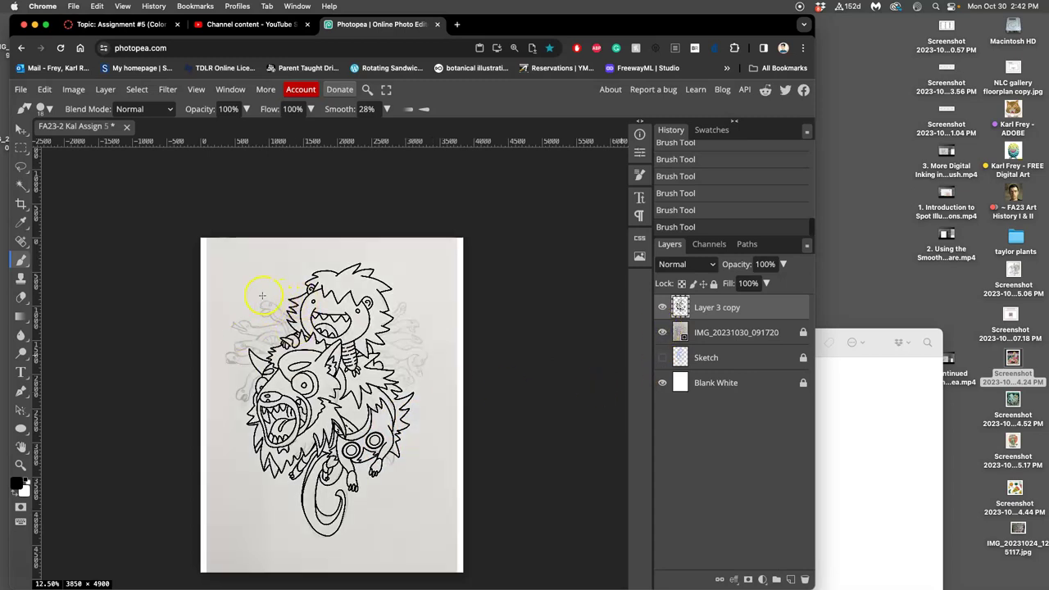
Add a splash mark by the hair, a fur stroke, and a small round droplet
{"action": "left_click_drag", "start_coordinate": [286, 281], "coordinate": [289, 285]}
{"action": "left_click_drag", "start_coordinate": [396, 418], "coordinate": [392, 414]}
{"action": "key", "text": "super+equal"}
{"action": "key", "text": "super+equal"}
{"action": "key", "text": "super+equal"}
{"action": "scroll", "coordinate": [281, 323], "scroll_direction": "left", "scroll_amount": 5}
{"action": "scroll", "coordinate": [281, 323], "scroll_direction": "up", "scroll_amount": 2}
{"action": "mouse_move", "coordinate": [313, 238]}
{"action": "left_mouse_down"}
{"action": "mouse_move", "coordinate": [302, 243]}
{"action": "mouse_move", "coordinate": [309, 256]}
{"action": "mouse_move", "coordinate": [322, 248]}
{"action": "mouse_move", "coordinate": [313, 239]}
{"action": "left_mouse_up"}
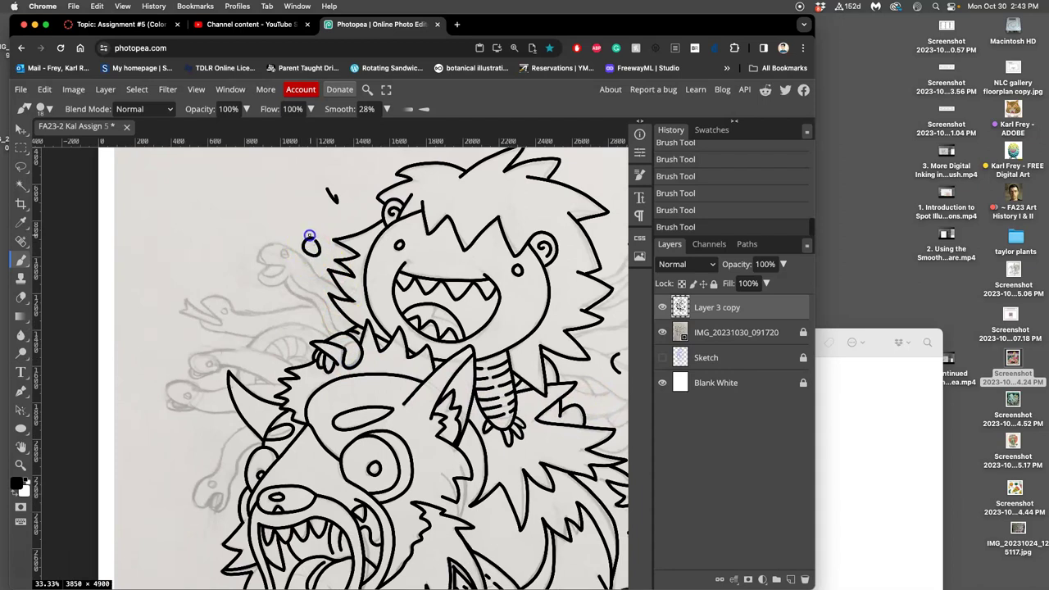
{"action": "scroll", "coordinate": [499, 304], "scroll_direction": "right", "scroll_amount": 4}
{"action": "scroll", "coordinate": [500, 304], "scroll_direction": "up", "scroll_amount": 2}
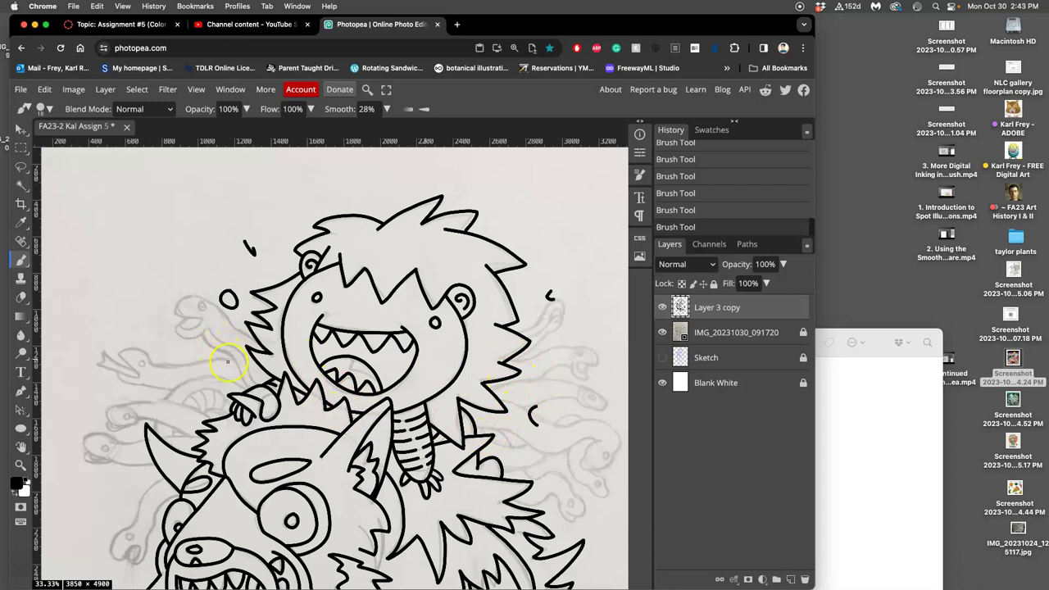
Paint solid teardrop splashes left and right of the toddler's head, plus a stroke by the hair
{"action": "mouse_move", "coordinate": [237, 366]}
{"action": "left_mouse_down"}
{"action": "mouse_move", "coordinate": [206, 368]}
{"action": "mouse_move", "coordinate": [205, 347]}
{"action": "mouse_move", "coordinate": [250, 372]}
{"action": "left_mouse_up"}
{"action": "left_click_drag", "start_coordinate": [220, 365], "coordinate": [221, 369]}
{"action": "mouse_move", "coordinate": [531, 372]}
{"action": "left_mouse_down"}
{"action": "mouse_move", "coordinate": [574, 356]}
{"action": "mouse_move", "coordinate": [525, 382]}
{"action": "left_mouse_up"}
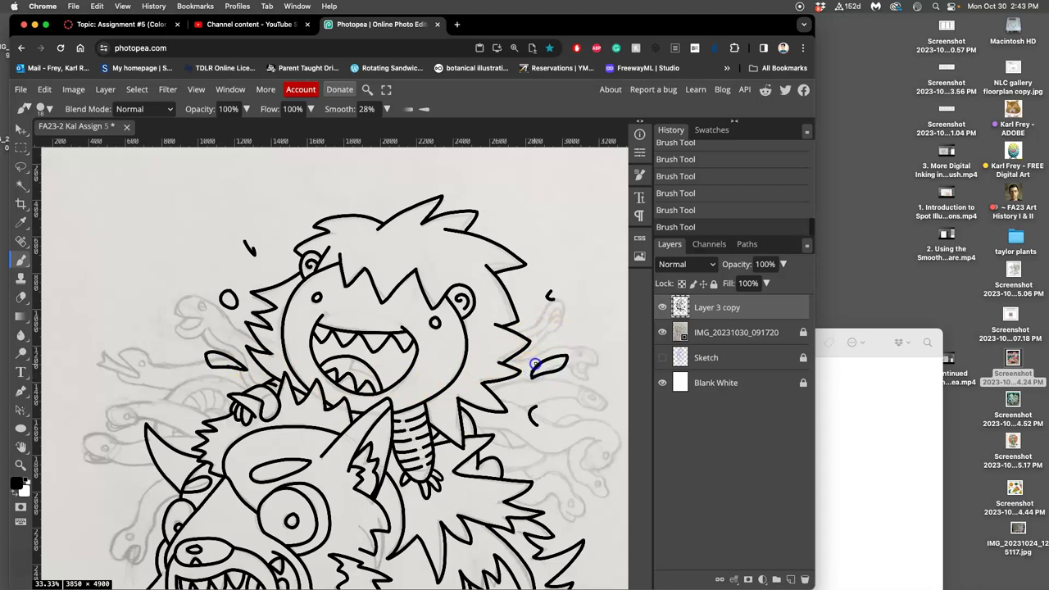
{"action": "left_click", "coordinate": [551, 314]}
{"action": "mouse_move", "coordinate": [538, 323]}
{"action": "left_mouse_down"}
{"action": "mouse_move", "coordinate": [573, 302]}
{"action": "mouse_move", "coordinate": [575, 313]}
{"action": "mouse_move", "coordinate": [525, 328]}
{"action": "mouse_move", "coordinate": [536, 322]}
{"action": "left_mouse_up"}
{"action": "scroll", "coordinate": [539, 363], "scroll_direction": "right", "scroll_amount": 3}
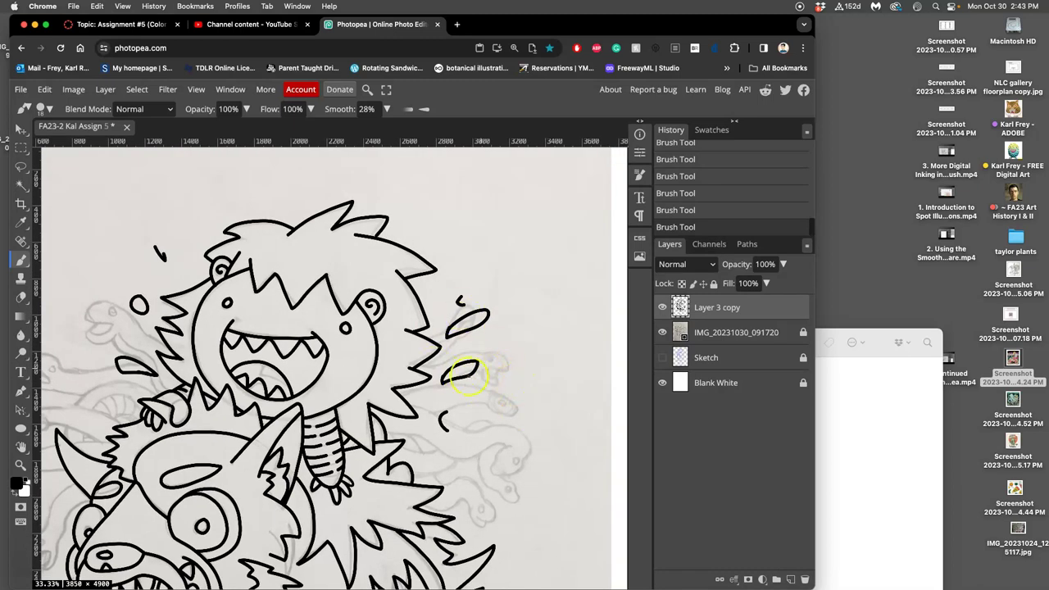
{"action": "scroll", "coordinate": [485, 346], "scroll_direction": "down", "scroll_amount": 1}
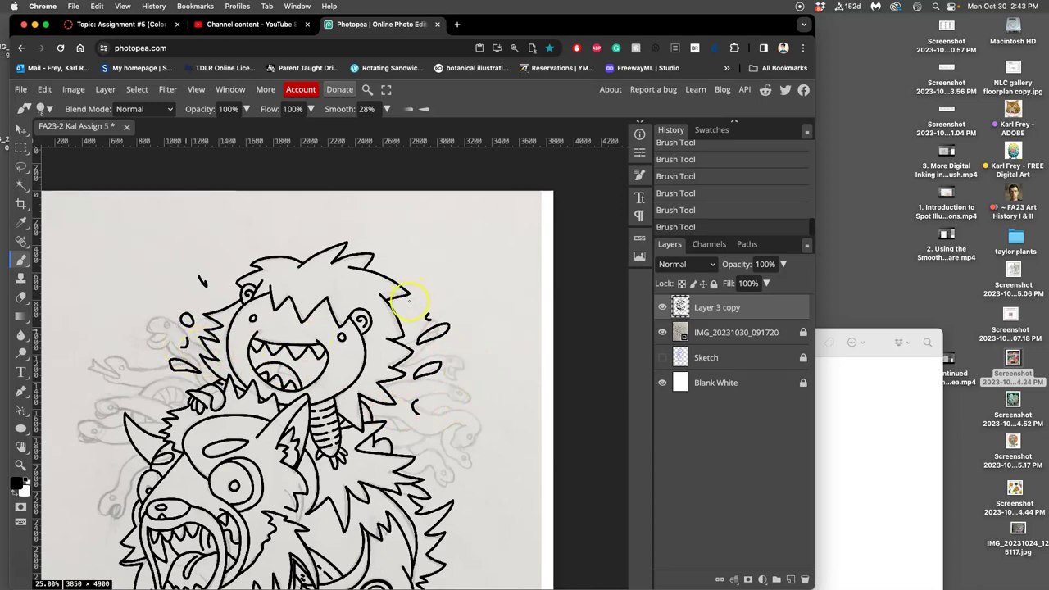
{"action": "left_click_drag", "start_coordinate": [422, 293], "coordinate": [405, 315]}
Lasso-select a splash droplet and resize it with free transform
{"action": "left_click", "coordinate": [20, 166]}
{"action": "mouse_move", "coordinate": [457, 318]}
{"action": "left_mouse_down"}
{"action": "mouse_move", "coordinate": [415, 341]}
{"action": "mouse_move", "coordinate": [430, 351]}
{"action": "mouse_move", "coordinate": [410, 341]}
{"action": "mouse_move", "coordinate": [444, 318]}
{"action": "mouse_move", "coordinate": [457, 325]}
{"action": "mouse_move", "coordinate": [433, 351]}
{"action": "left_mouse_up"}
{"action": "left_click", "coordinate": [431, 353]}
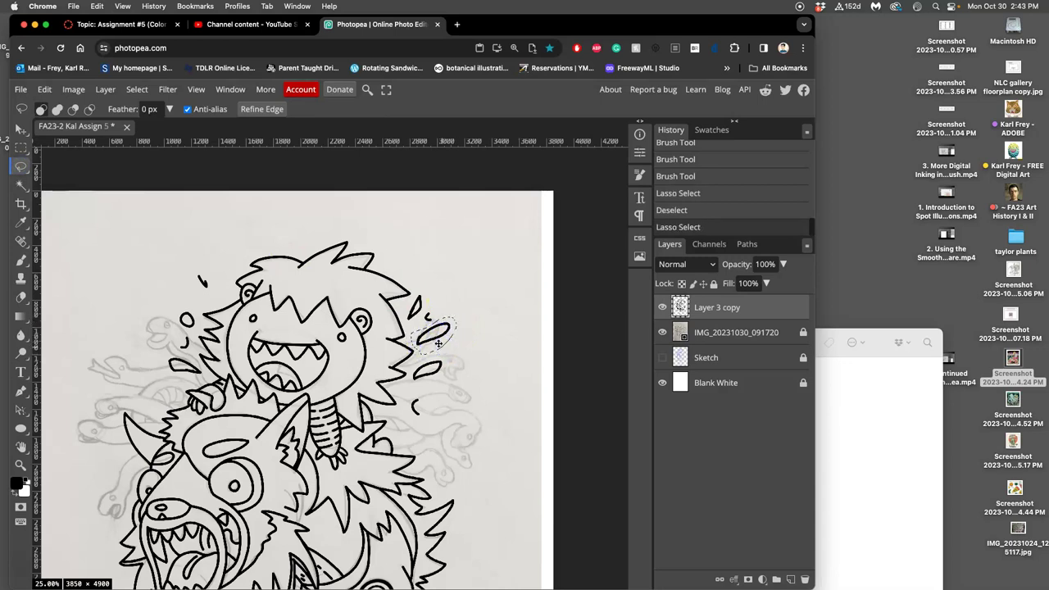
{"action": "key", "text": "super+alt+t"}
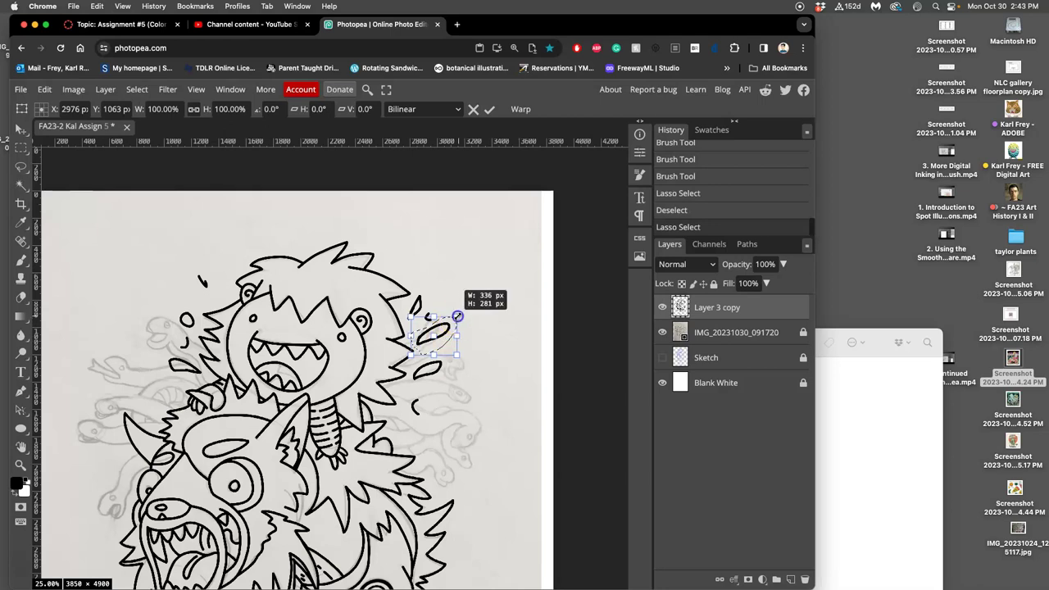
{"action": "left_click_drag", "start_coordinate": [456, 317], "coordinate": [438, 325]}
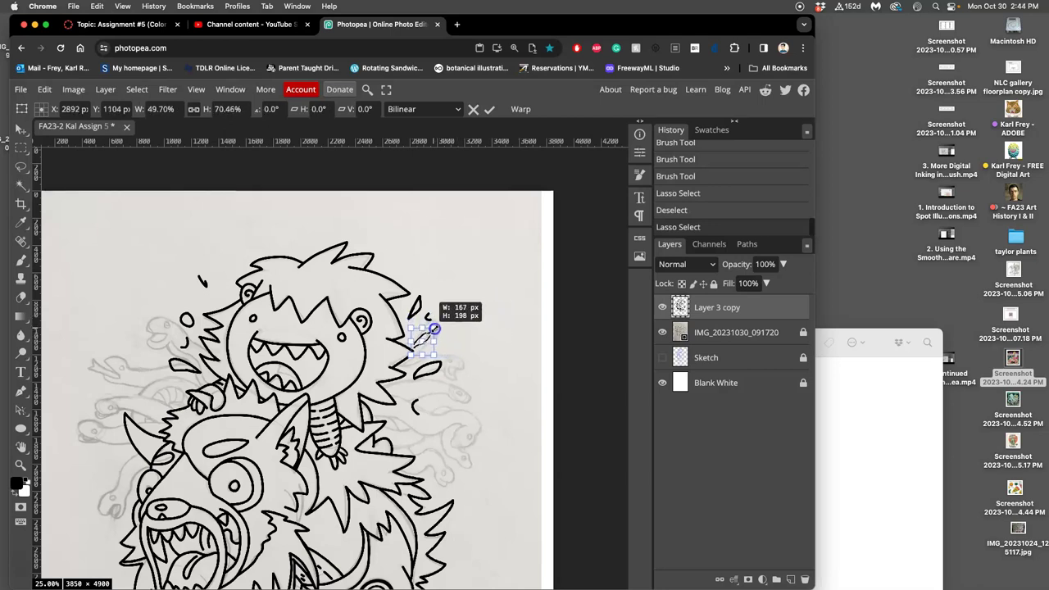
{"action": "key", "text": "super+equal"}
{"action": "key", "text": "super+equal"}
{"action": "key", "text": "super+equal"}
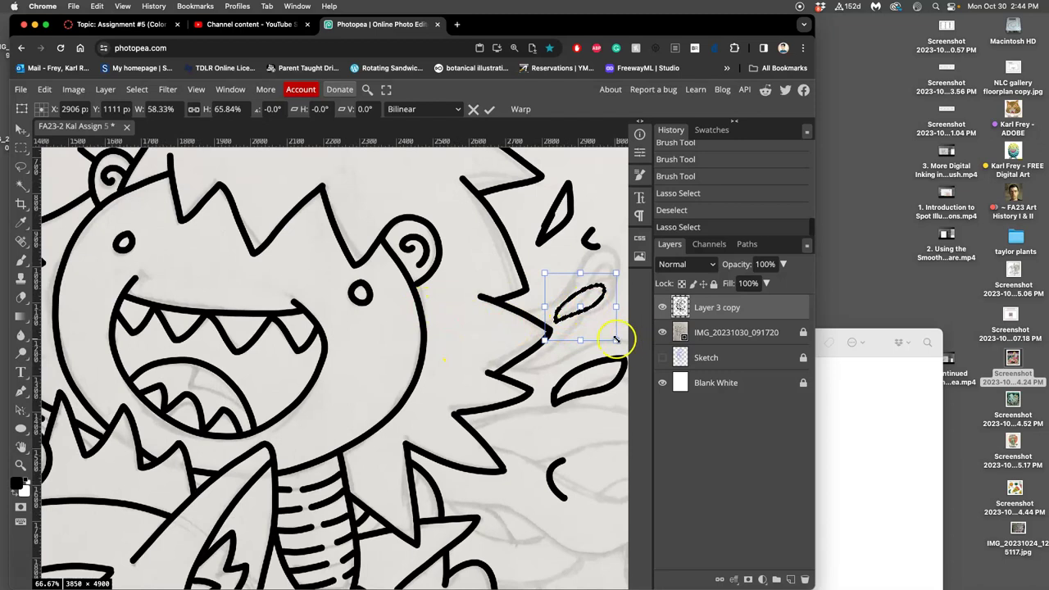
{"action": "left_click_drag", "start_coordinate": [617, 339], "coordinate": [472, 445]}
Rotate the droplet about 42°, move it lower beside the head, apply, and deselect
{"action": "left_click_drag", "start_coordinate": [483, 267], "coordinate": [522, 331]}
{"action": "left_click_drag", "start_coordinate": [472, 354], "coordinate": [481, 457]}
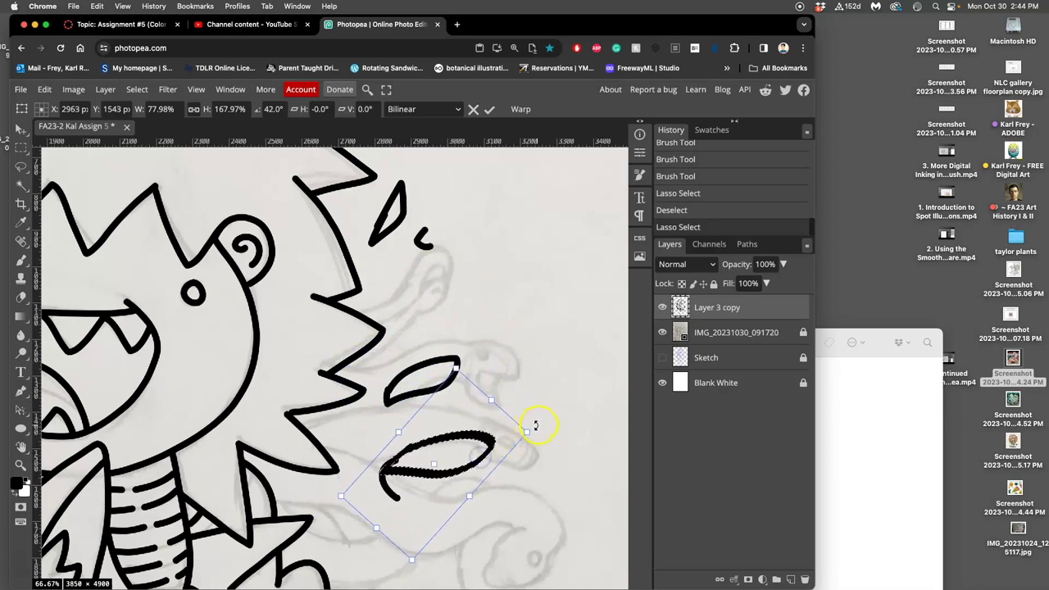
{"action": "key", "text": "super+minus"}
{"action": "key", "text": "super+minus"}
{"action": "key", "text": "super+minus"}
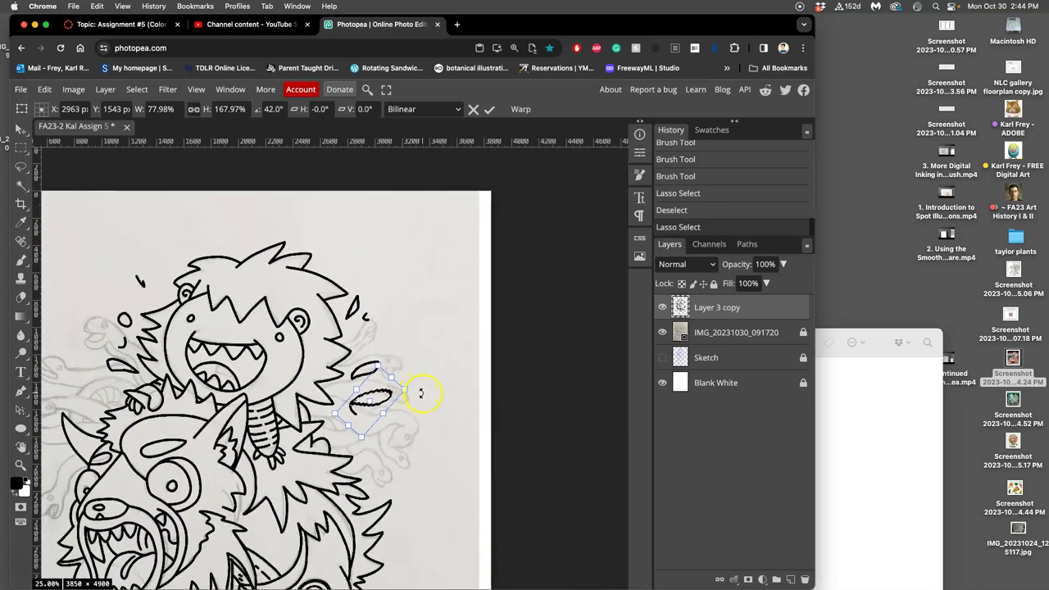
{"action": "key", "text": "Return"}
{"action": "left_click", "coordinate": [21, 167]}
{"action": "left_click", "coordinate": [377, 304]}
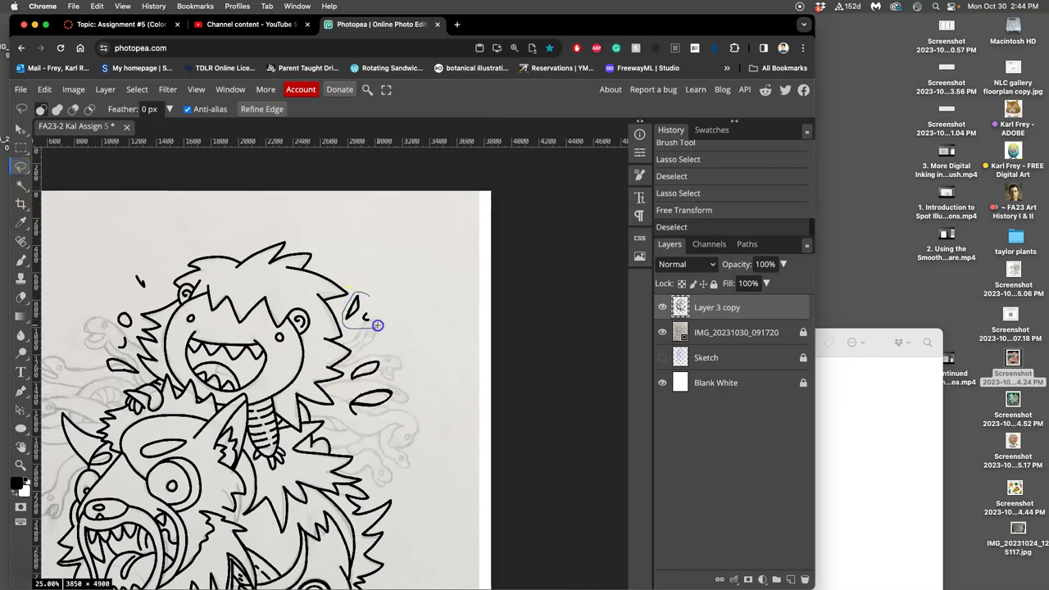
Select the small mark beside the toddler's head and rotate it slightly
{"action": "left_click_drag", "start_coordinate": [381, 320], "coordinate": [373, 316]}
{"action": "left_click", "coordinate": [21, 130]}
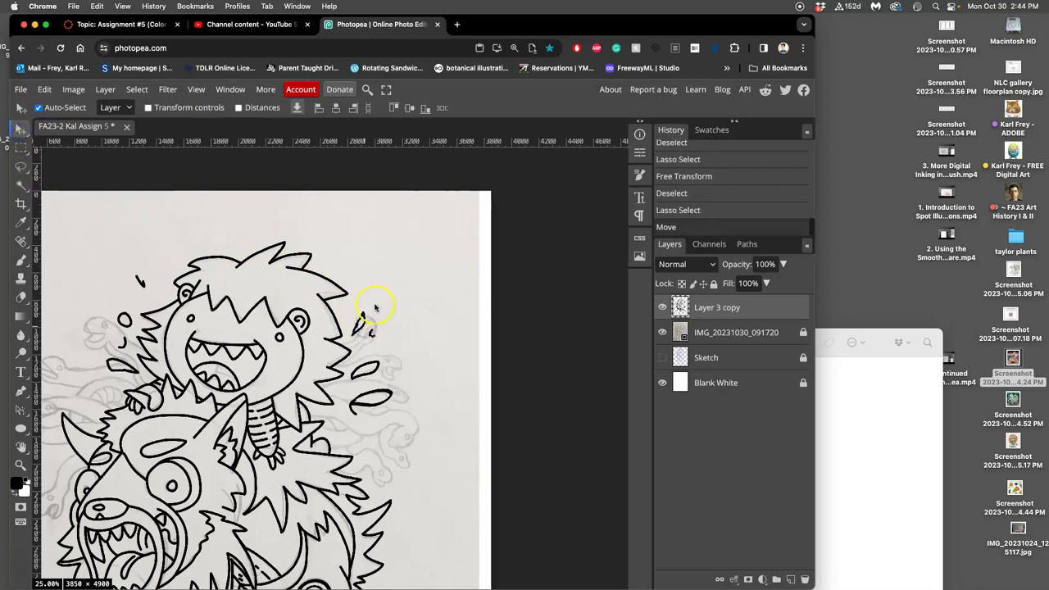
{"action": "key", "text": "ctrl+alt+t"}
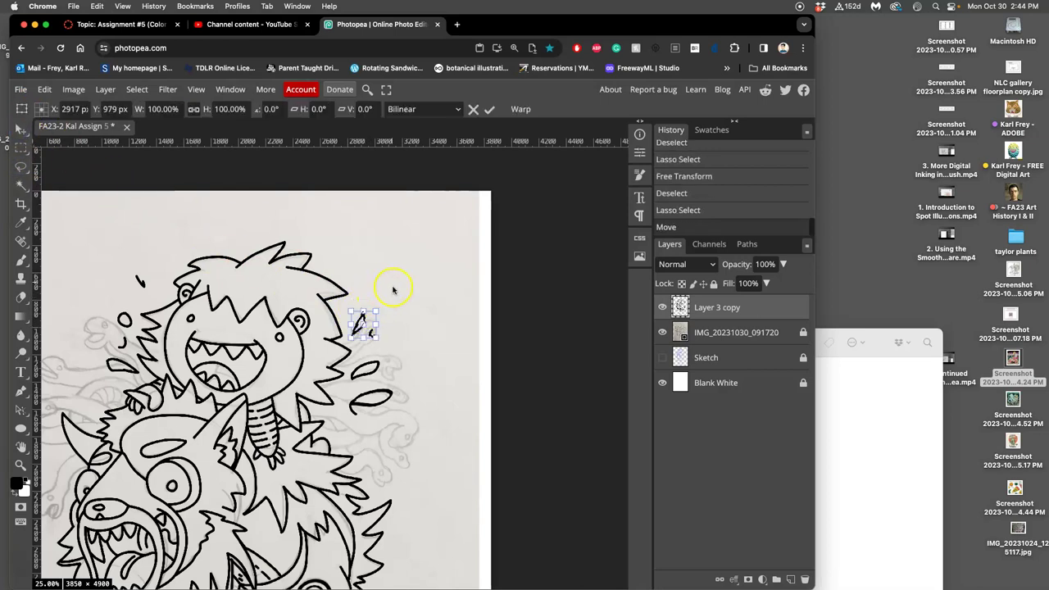
{"action": "mouse_move", "coordinate": [386, 304]}
{"action": "left_mouse_down"}
{"action": "mouse_move", "coordinate": [398, 323]}
{"action": "mouse_move", "coordinate": [386, 311]}
{"action": "mouse_move", "coordinate": [393, 306]}
{"action": "left_mouse_up"}
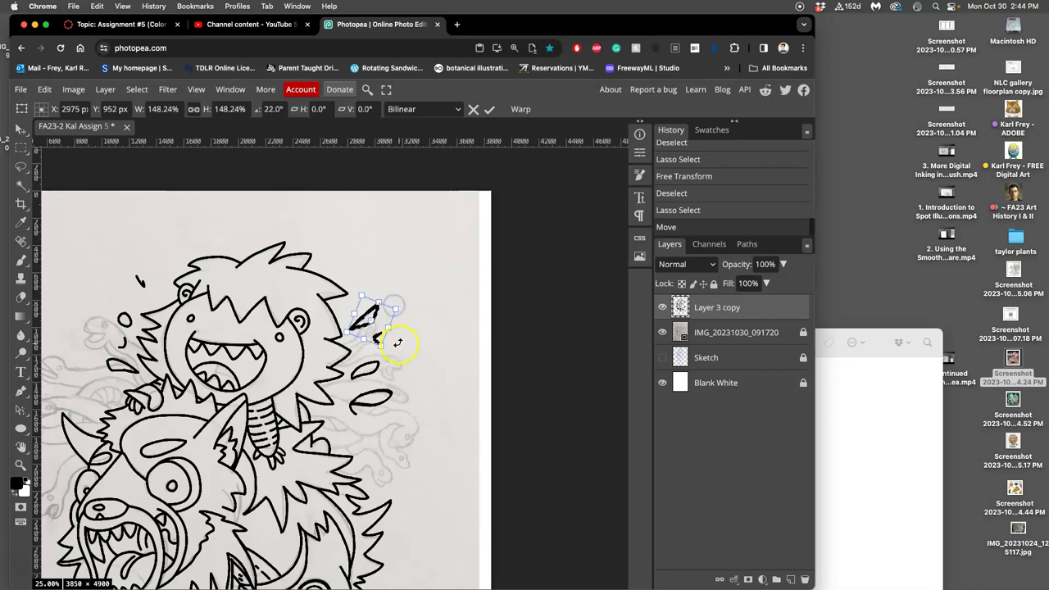
{"action": "key", "text": "Return"}
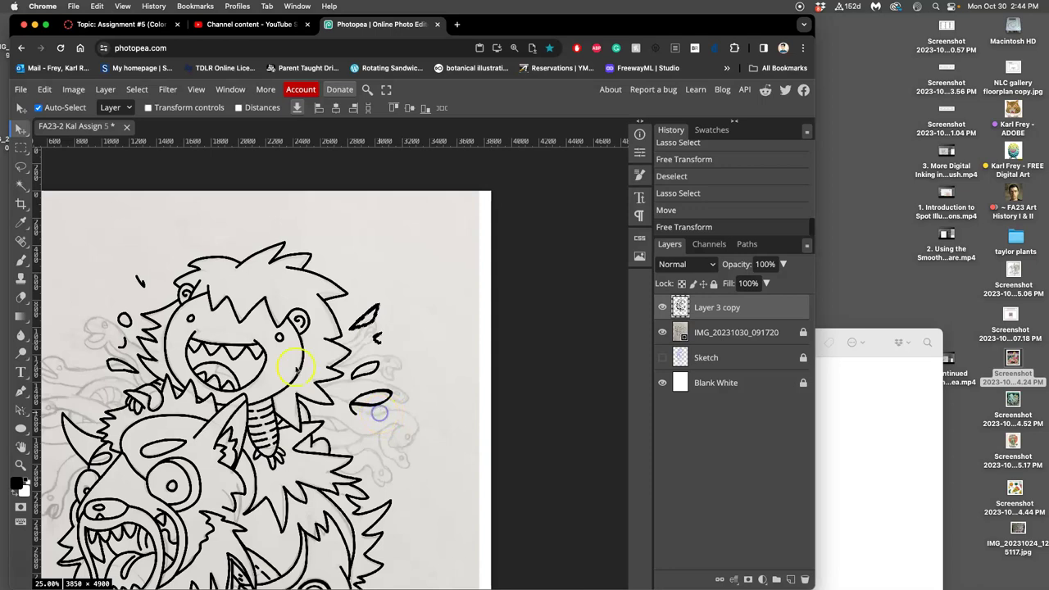
Lasso the lower droplet beside the head, then rotate and slightly enlarge it
{"action": "left_click", "coordinate": [22, 166]}
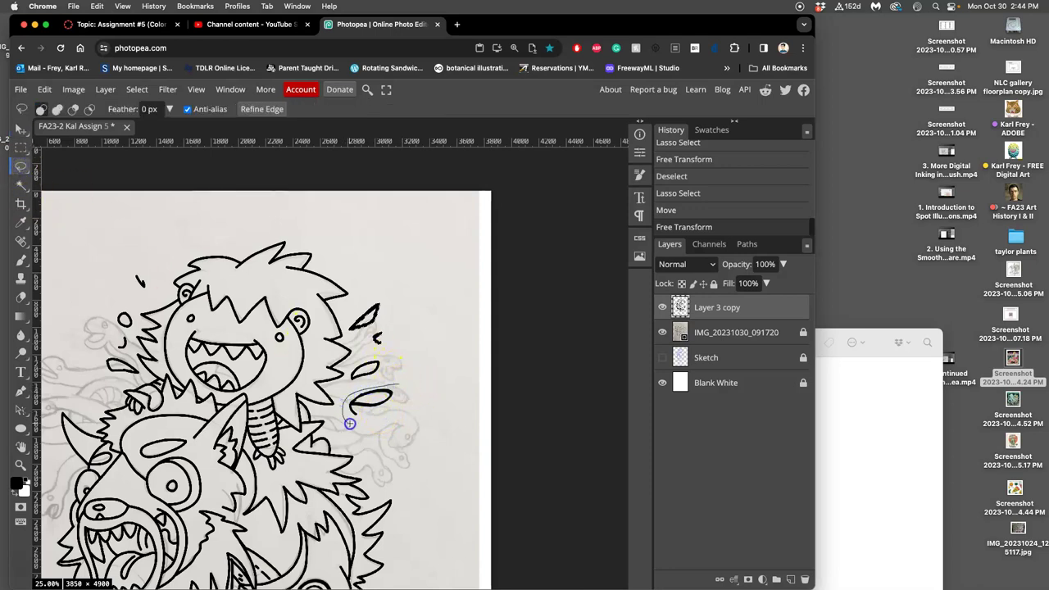
{"action": "left_click_drag", "start_coordinate": [397, 404], "coordinate": [394, 384]}
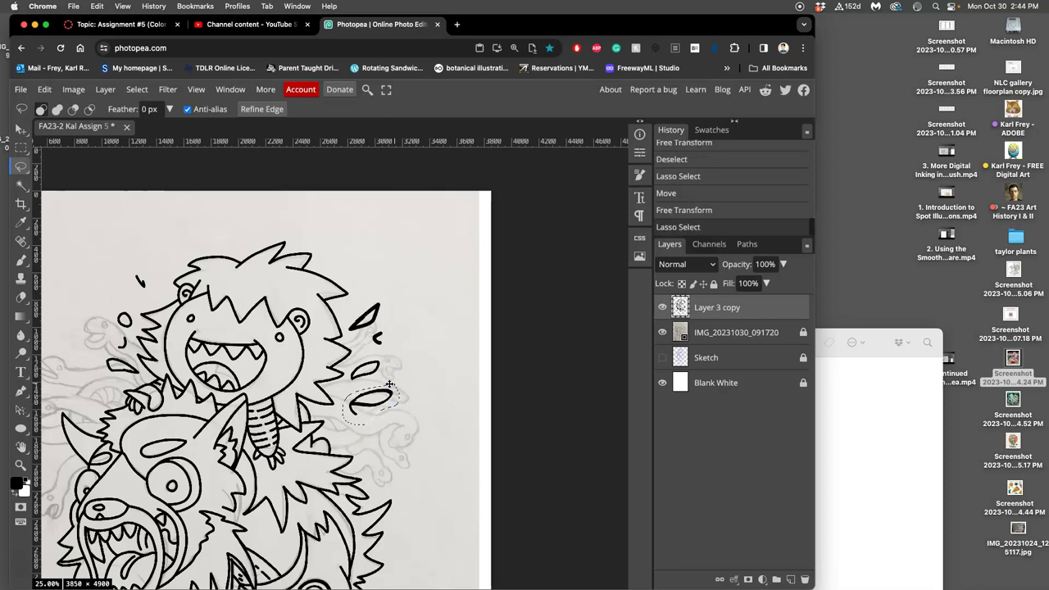
{"action": "key", "text": "super+t"}
{"action": "left_click_drag", "start_coordinate": [408, 383], "coordinate": [368, 398]}
{"action": "key", "text": "Return"}
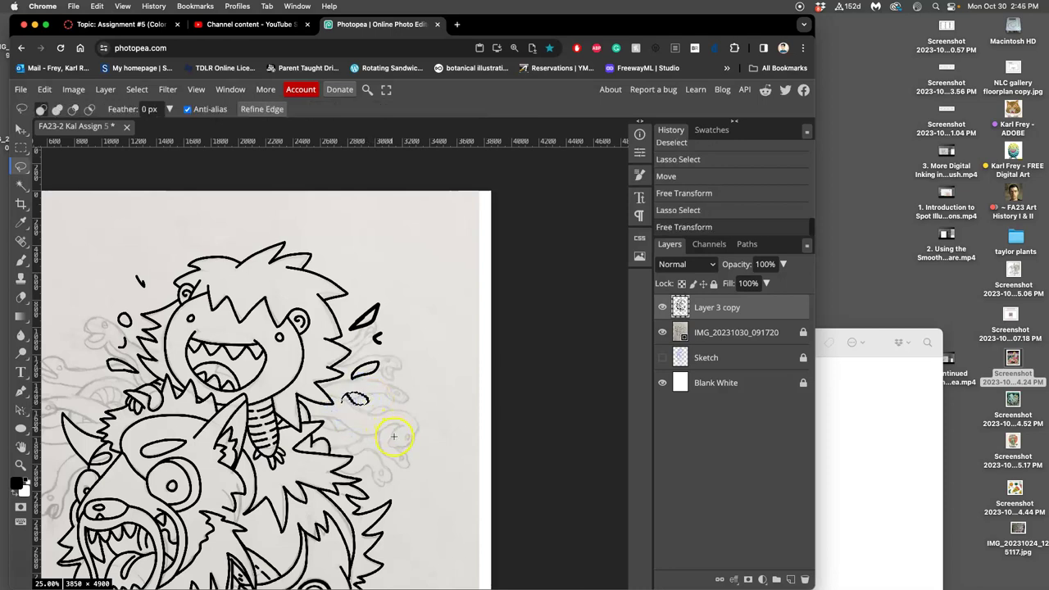
{"action": "scroll", "coordinate": [389, 430], "scroll_direction": "up", "scroll_amount": 5}
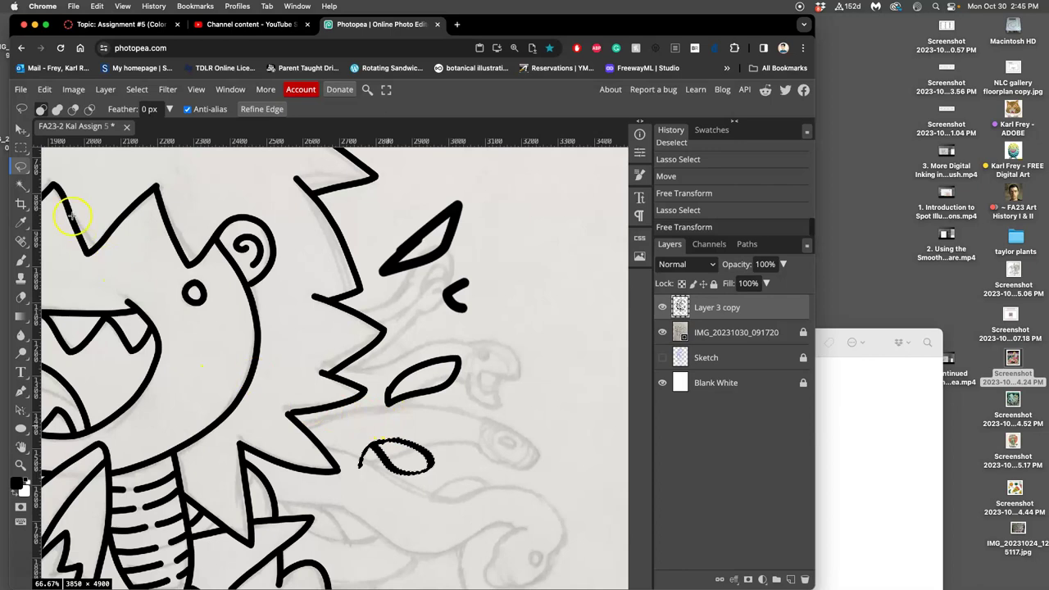
Delete the stray stroke beside the lower droplet, then zoom out to check the drawing
{"action": "left_click", "coordinate": [18, 165]}
{"action": "left_click", "coordinate": [393, 386]}
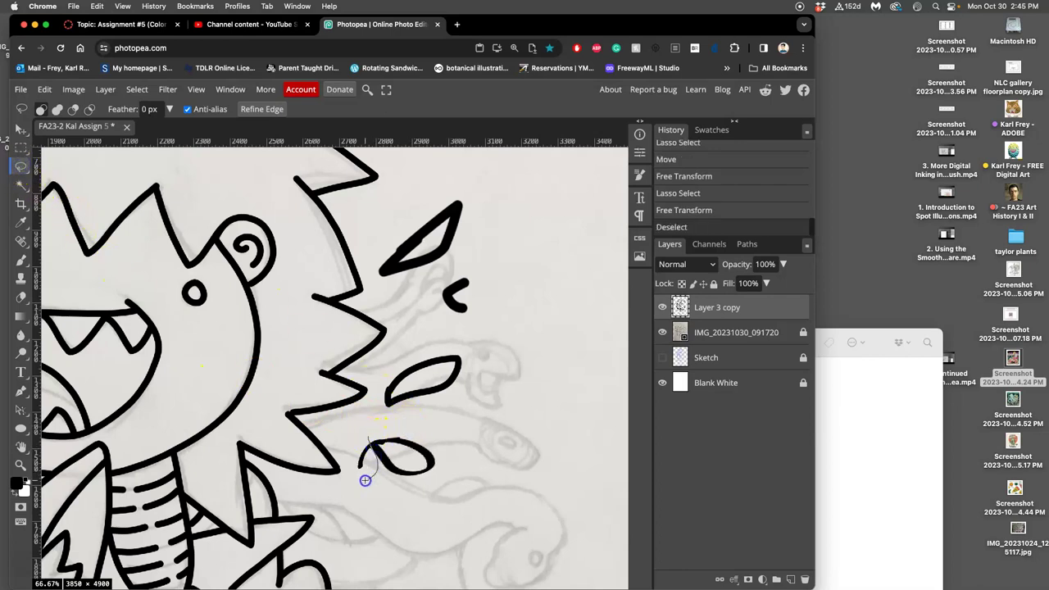
{"action": "left_click_drag", "start_coordinate": [356, 441], "coordinate": [357, 443]}
{"action": "key", "text": "Delete"}
{"action": "left_click_drag", "start_coordinate": [386, 410], "coordinate": [443, 395]}
{"action": "scroll", "coordinate": [475, 463], "scroll_direction": "down", "scroll_amount": 5}
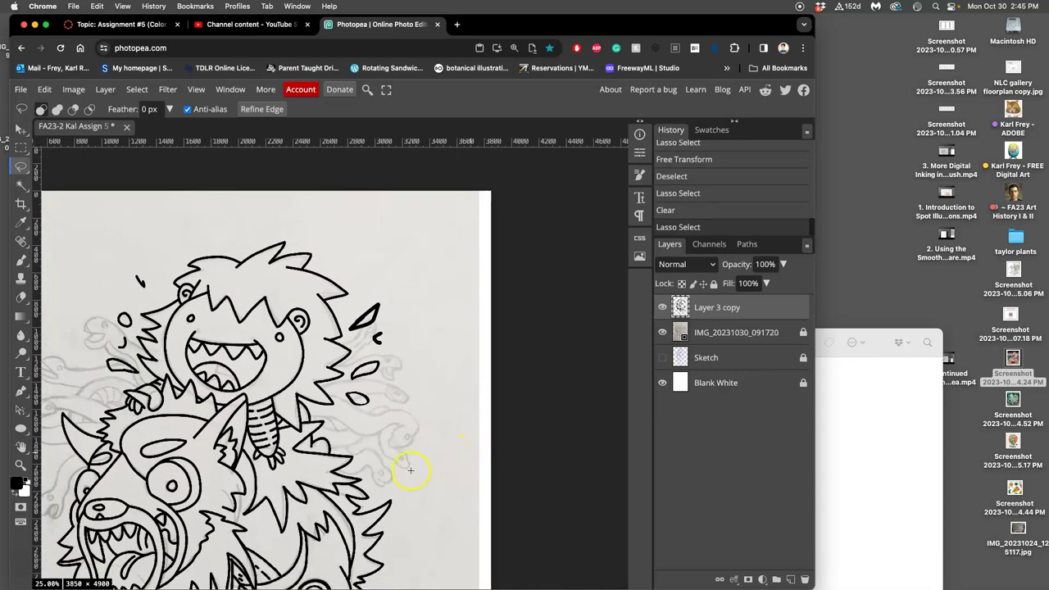
{"action": "scroll", "coordinate": [492, 416], "scroll_direction": "down", "scroll_amount": 1}
{"action": "scroll", "coordinate": [502, 405], "scroll_direction": "left", "scroll_amount": 1}
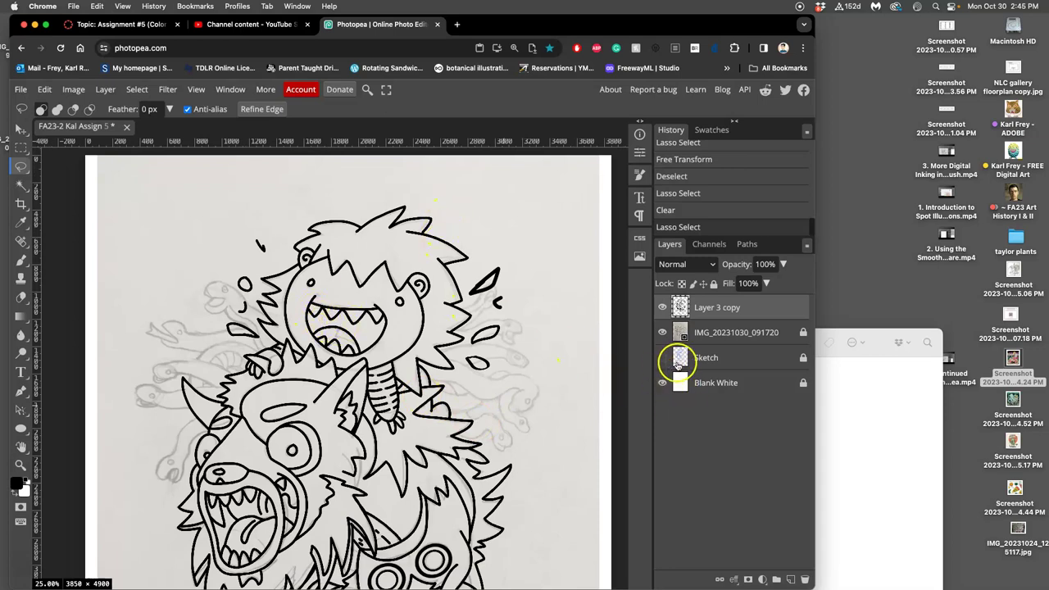
Save, then hide the IMG photo layer to view the black lines on white
{"action": "key", "text": "super+s"}
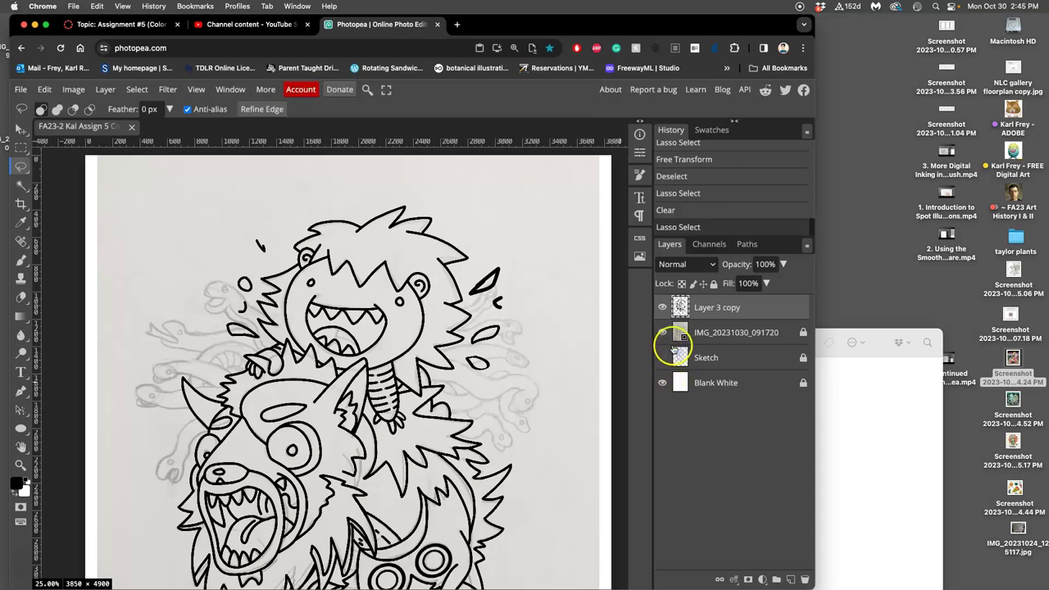
{"action": "left_click", "coordinate": [663, 333]}
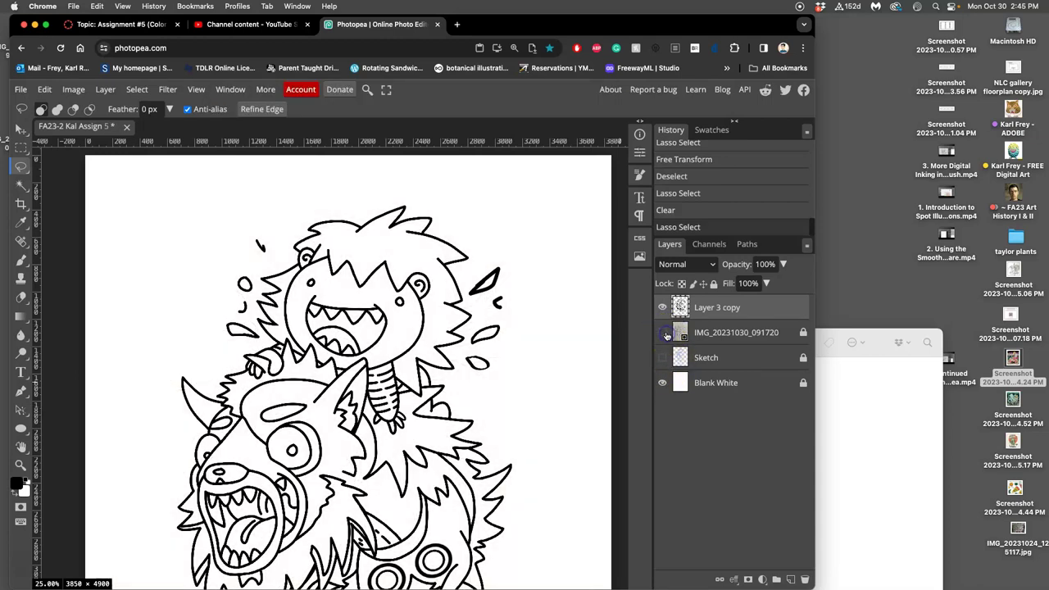
{"action": "left_click", "coordinate": [663, 333]}
{"action": "left_click", "coordinate": [663, 333]}
{"action": "scroll", "coordinate": [472, 418], "scroll_direction": "up", "scroll_amount": 4}
{"action": "scroll", "coordinate": [476, 417], "scroll_direction": "up", "scroll_amount": 3}
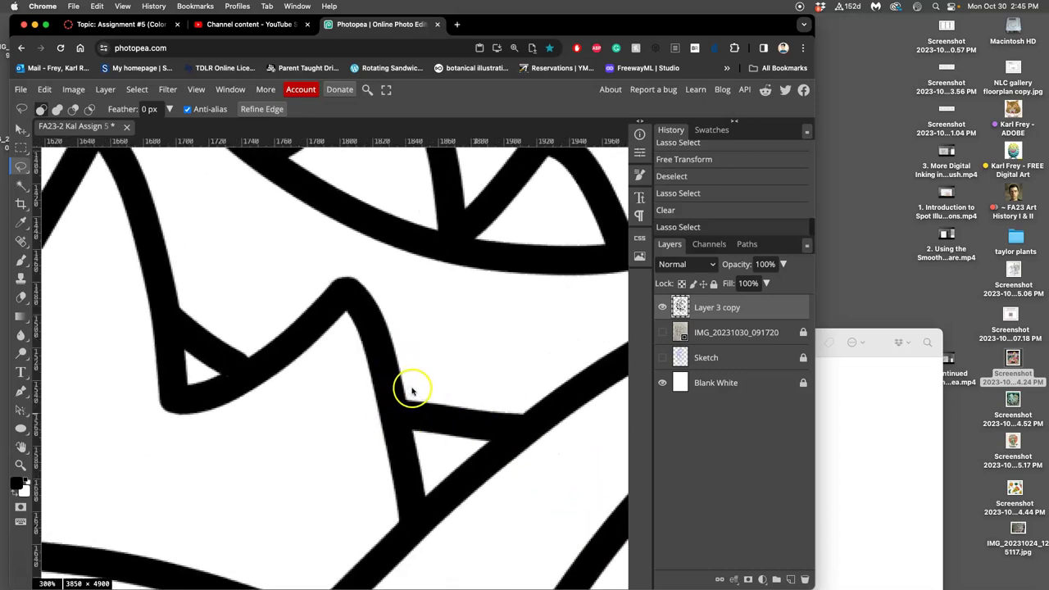
{"action": "scroll", "coordinate": [414, 389], "scroll_direction": "down", "scroll_amount": 8}
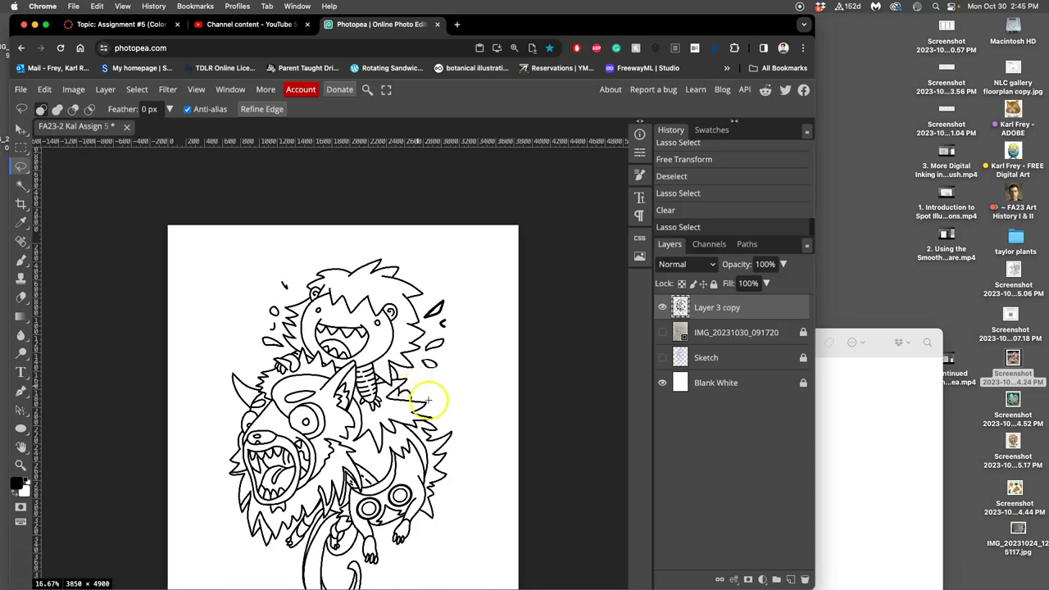
{"action": "scroll", "coordinate": [440, 426], "scroll_direction": "down", "scroll_amount": 3}
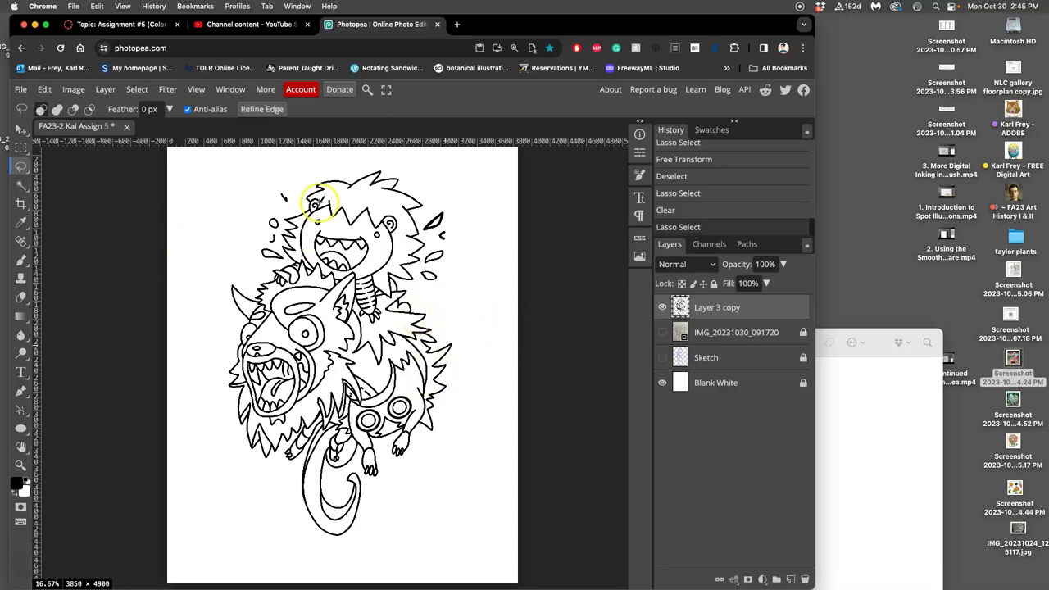
Hide the Blank White background layer and save the document via File > Save
{"action": "left_click", "coordinate": [663, 382]}
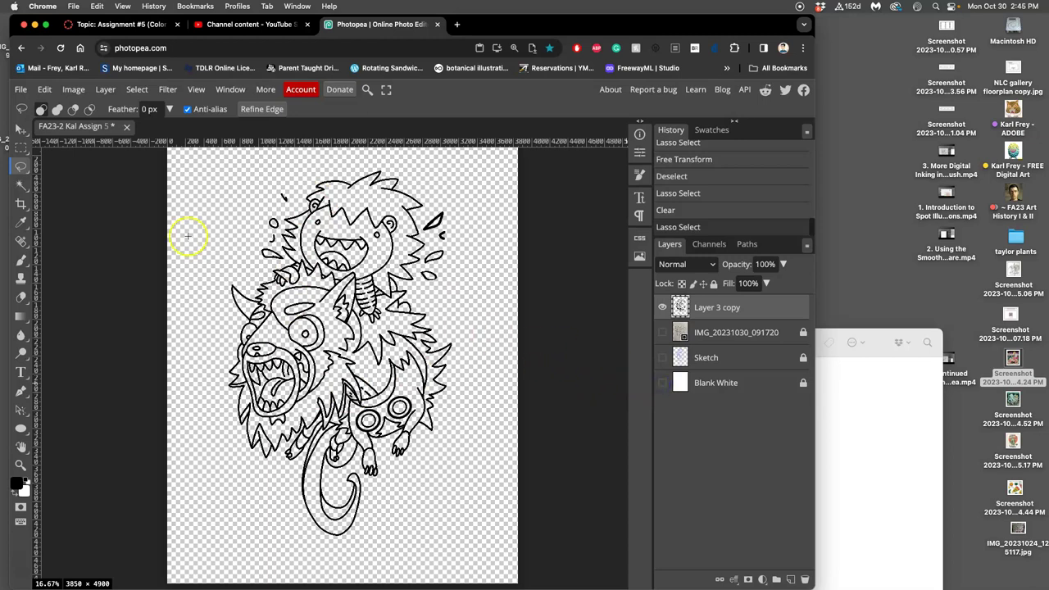
{"action": "left_click", "coordinate": [21, 89]}
{"action": "left_click", "coordinate": [51, 214]}
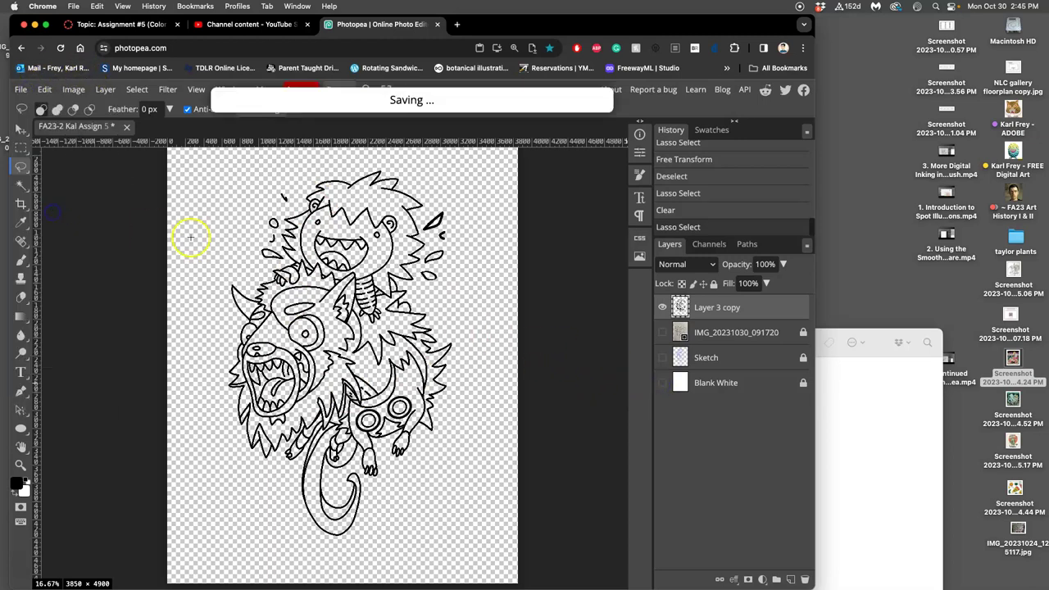
{"action": "left_click", "coordinate": [836, 386]}
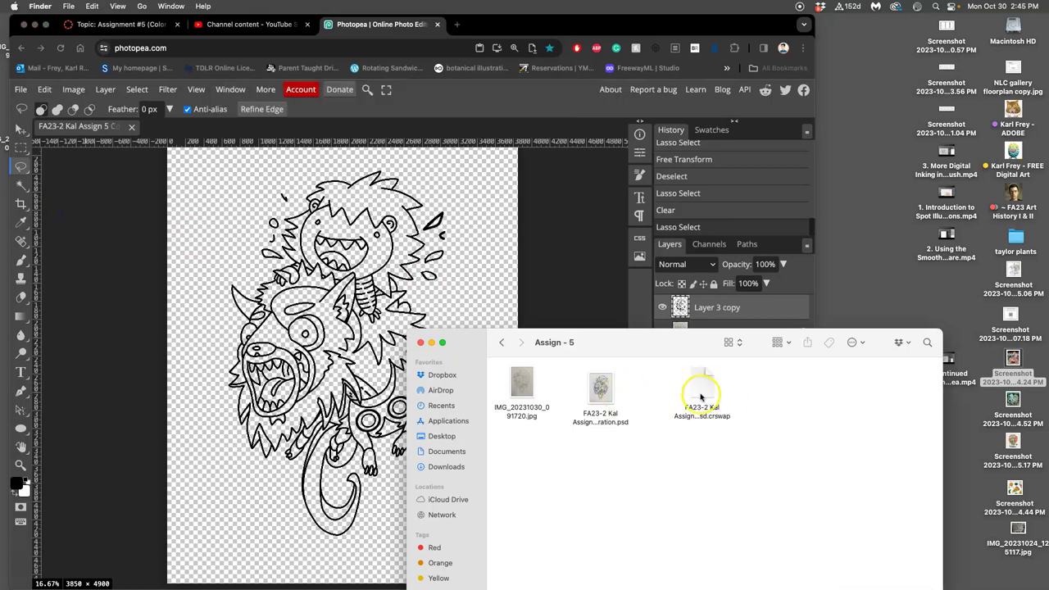
{"action": "right_click", "coordinate": [606, 392]}
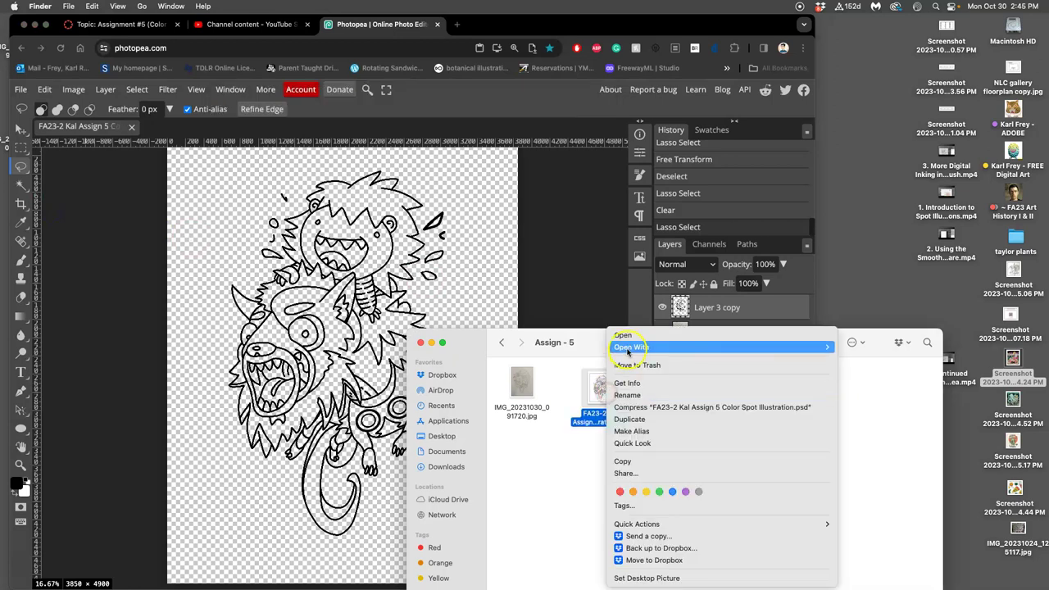
{"action": "mouse_move", "coordinate": [656, 347]}
{"action": "left_click", "coordinate": [875, 440]}
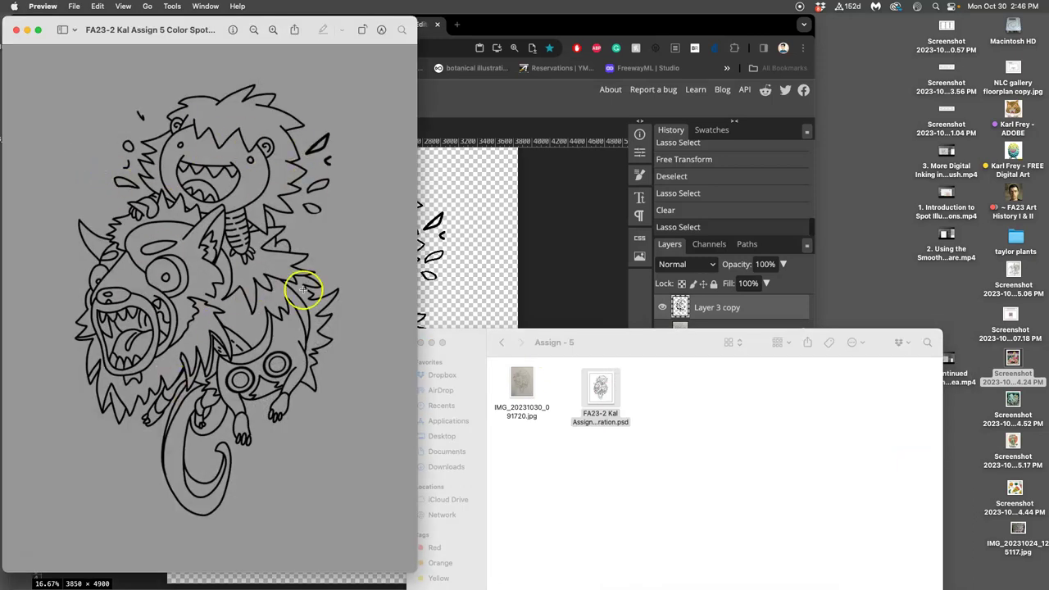
Export the line art via File > Export as > PNG (3850 × 4900) and drag it from Downloads to the desktop
{"action": "left_click", "coordinate": [15, 30]}
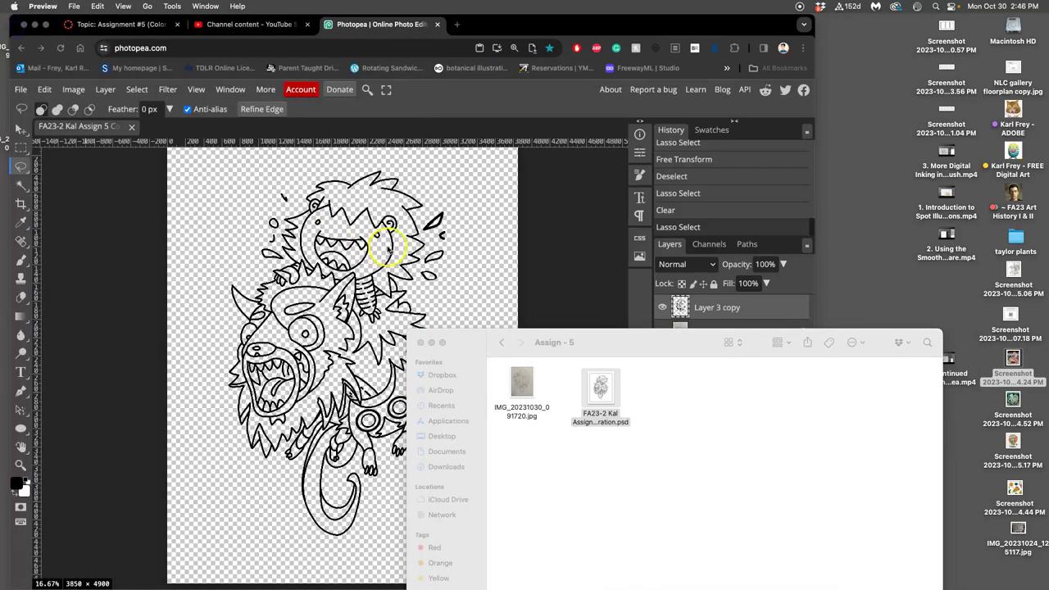
{"action": "left_click", "coordinate": [432, 243]}
{"action": "left_click", "coordinate": [20, 92]}
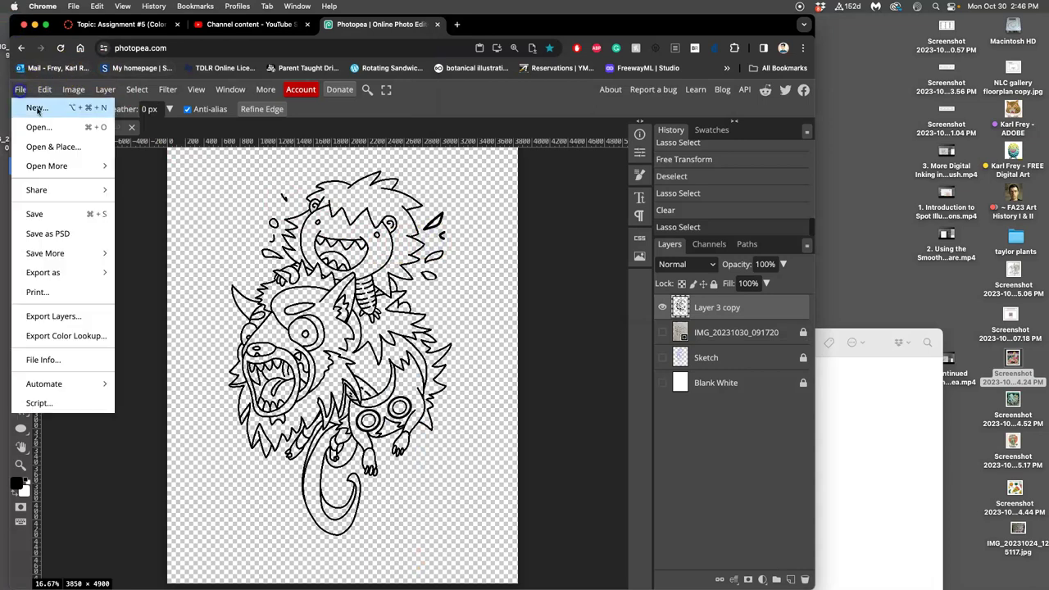
{"action": "mouse_move", "coordinate": [82, 272]}
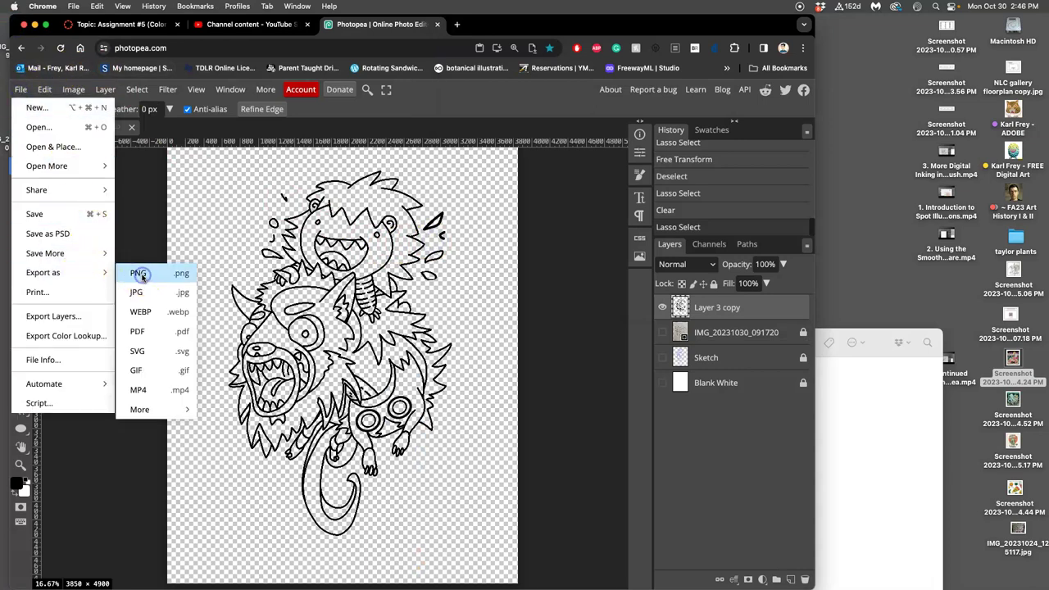
{"action": "left_click", "coordinate": [141, 275]}
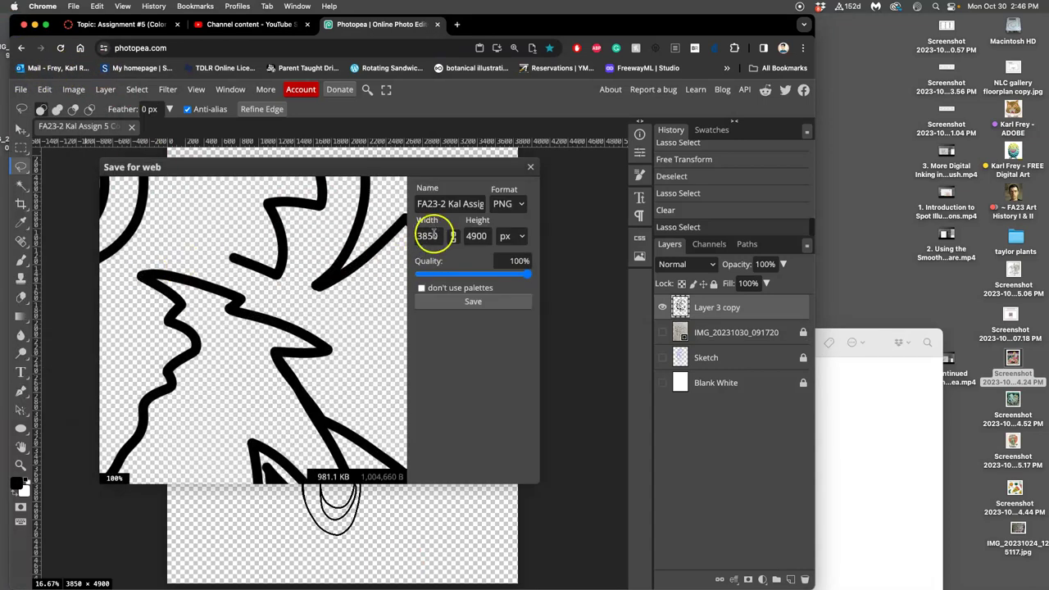
{"action": "left_click", "coordinate": [473, 301]}
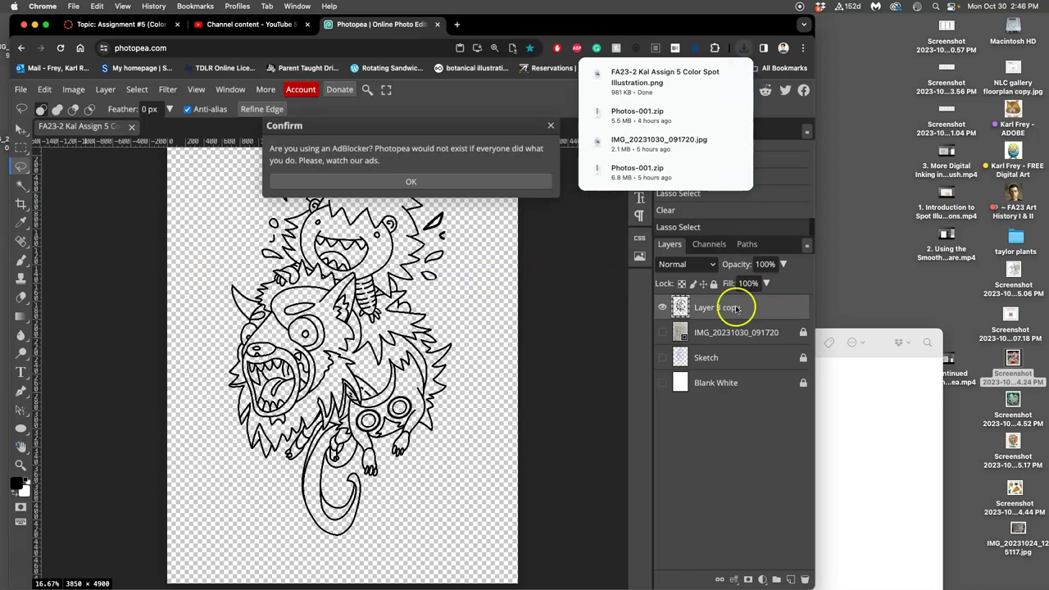
{"action": "left_click", "coordinate": [6, 447]}
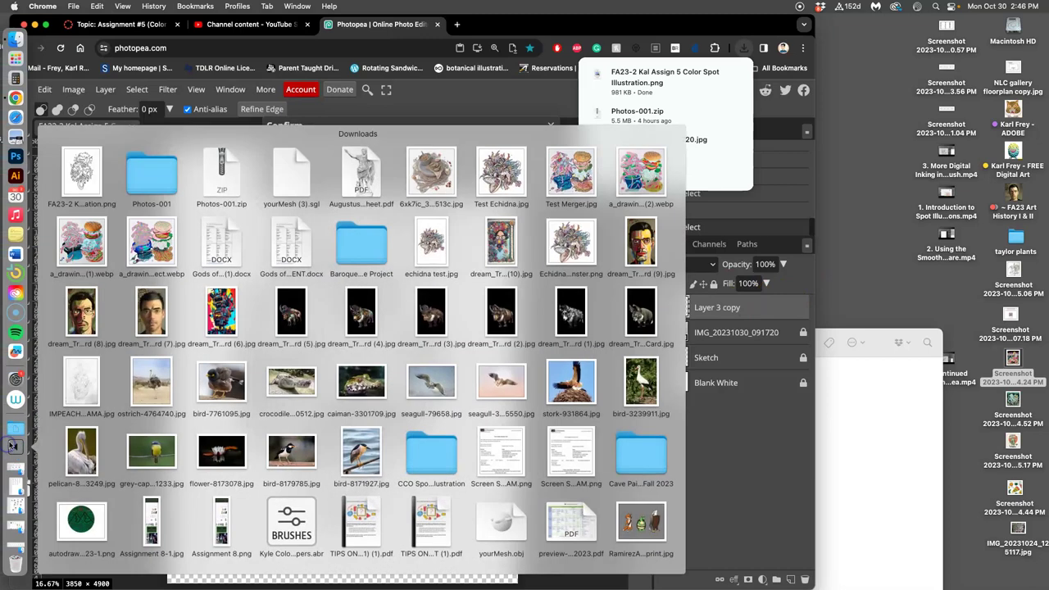
{"action": "left_click_drag", "start_coordinate": [109, 170], "coordinate": [881, 116]}
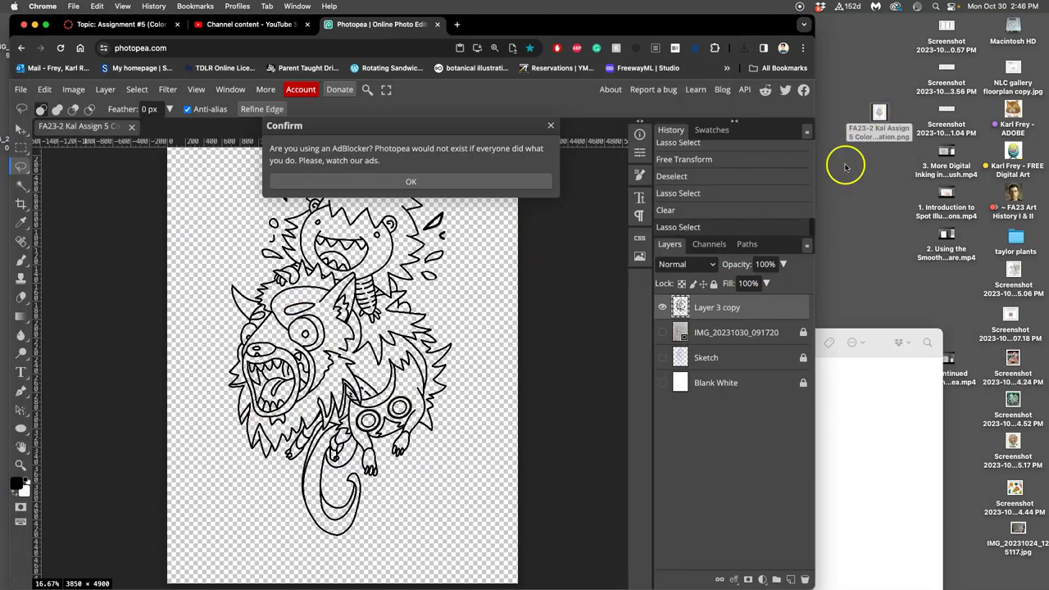
Preview the exported PNG on the desktop, then return to Photopea
{"action": "left_click", "coordinate": [875, 138]}
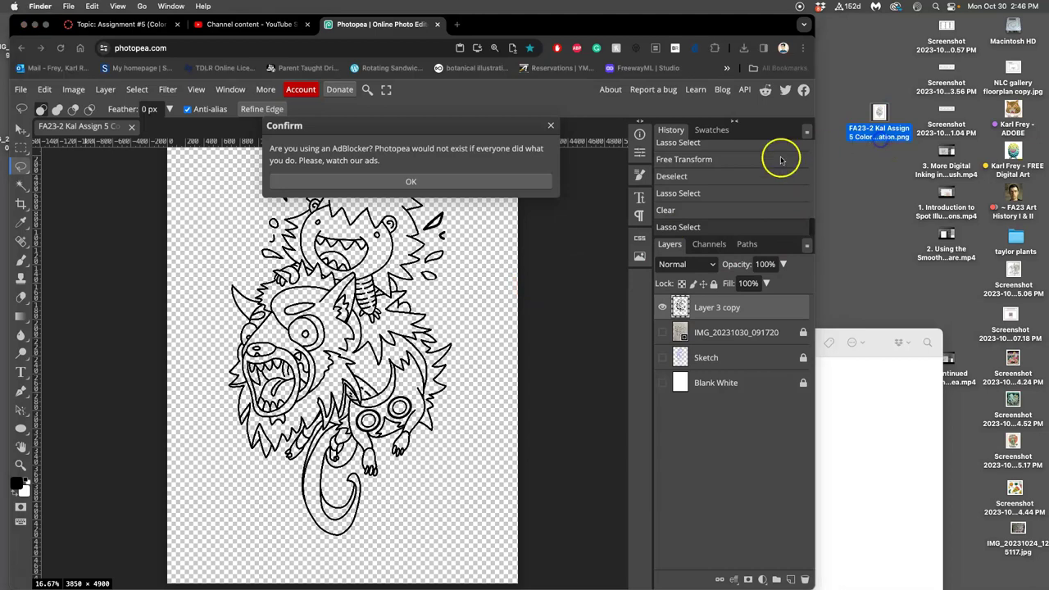
{"action": "double_click", "coordinate": [885, 136]}
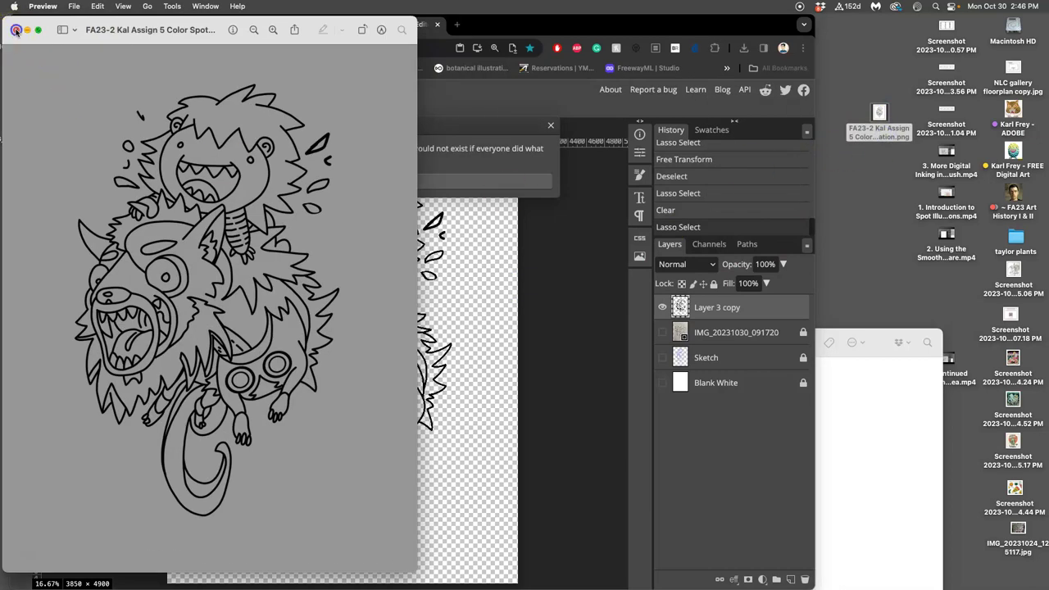
{"action": "left_click", "coordinate": [20, 31]}
{"action": "left_click", "coordinate": [485, 178]}
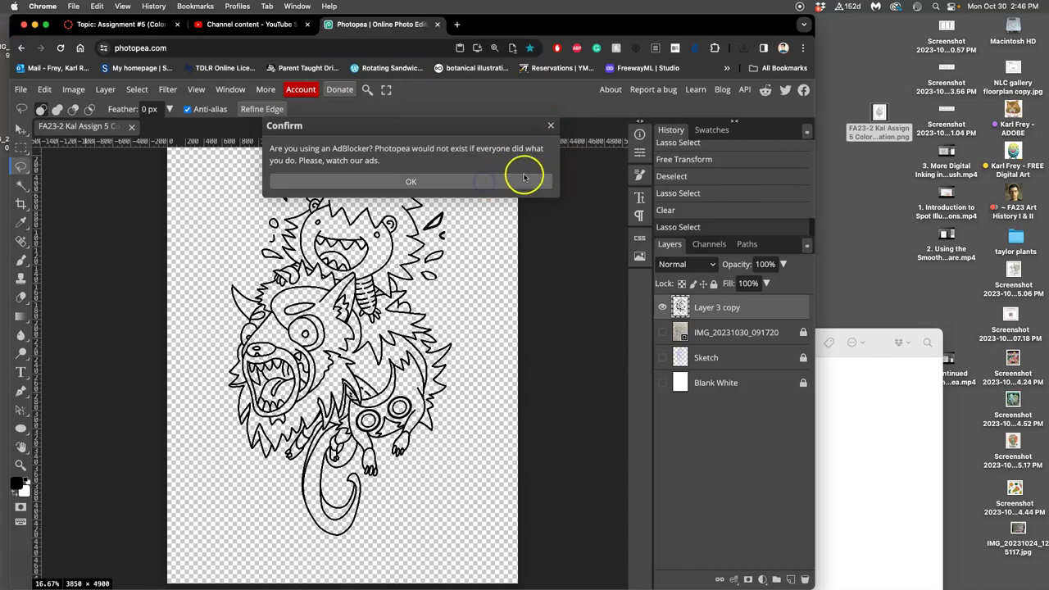
{"action": "left_click", "coordinate": [522, 178]}
Rename the desktop PNG to 'test FA23-2 Kal Assign 5 Color Spot Illustration.png'
{"action": "right_click", "coordinate": [877, 136]}
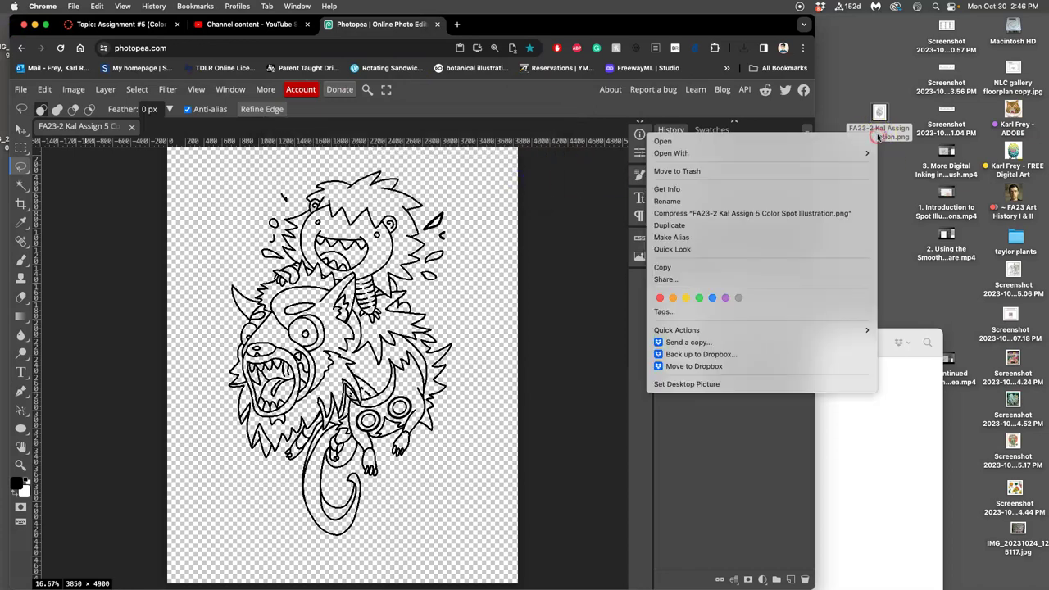
{"action": "left_click", "coordinate": [882, 135]}
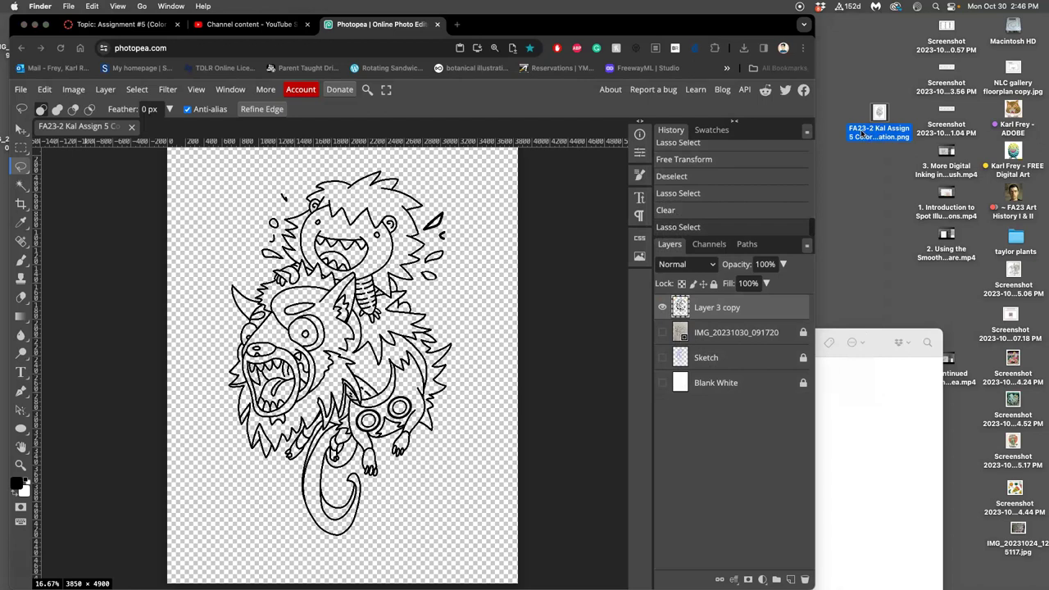
{"action": "left_click", "coordinate": [862, 134]}
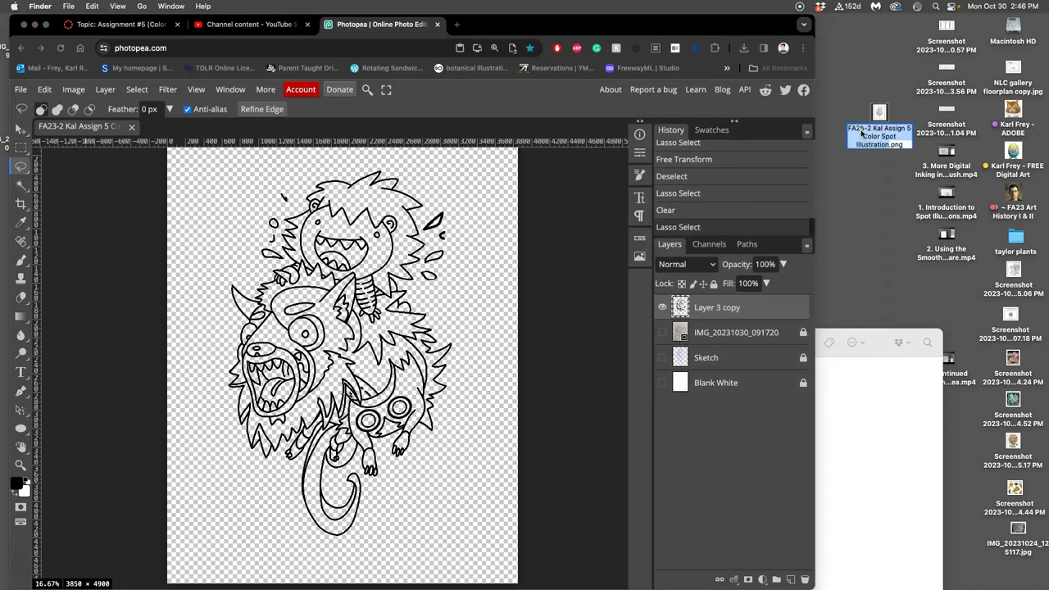
{"action": "left_click", "coordinate": [865, 134]}
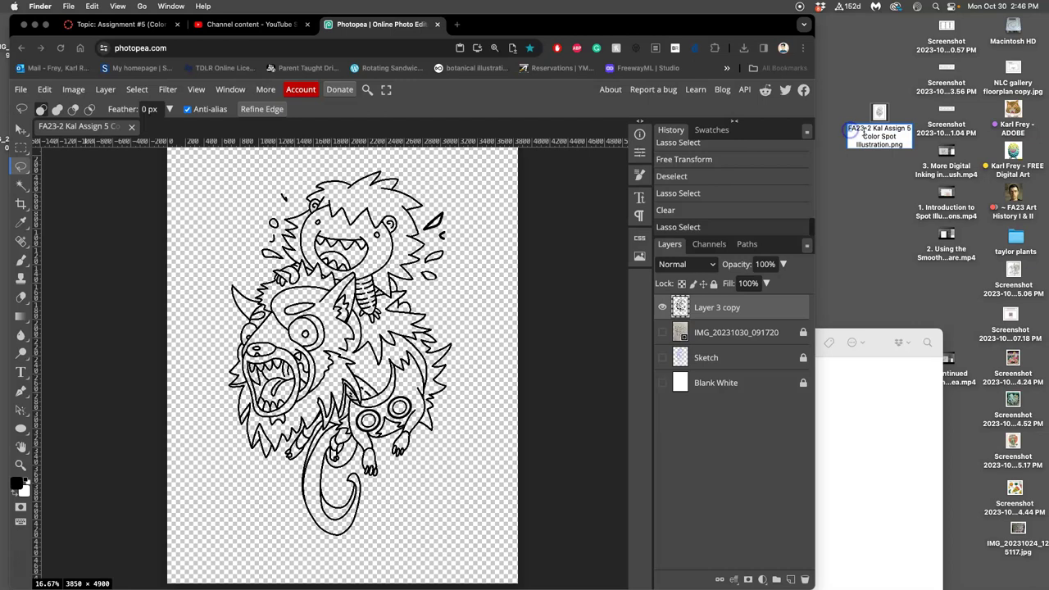
{"action": "type", "text": "te"}
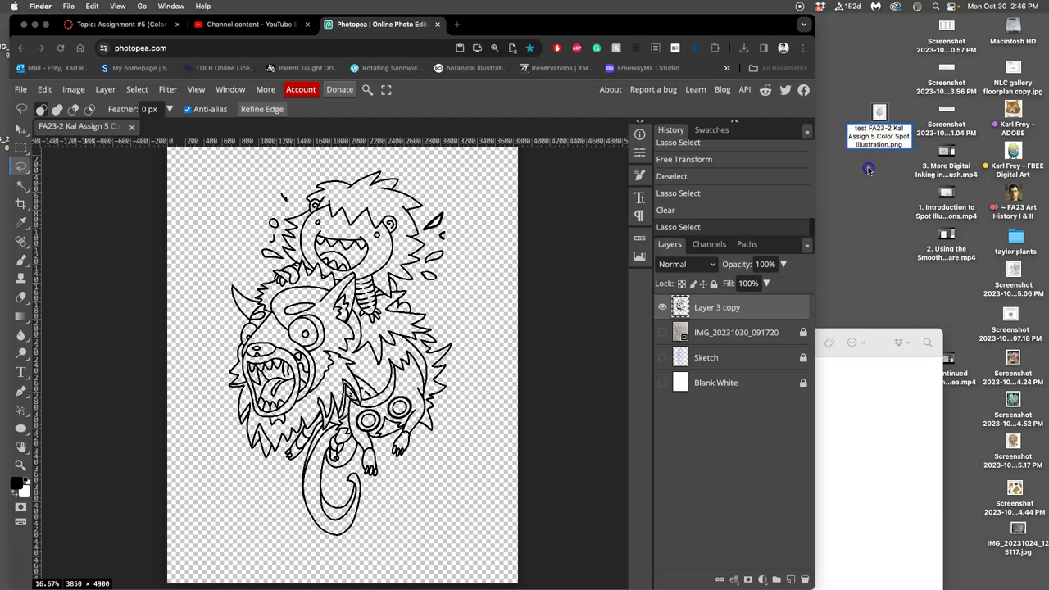
{"action": "type", "text": "st"}
{"action": "left_click", "coordinate": [869, 170]}
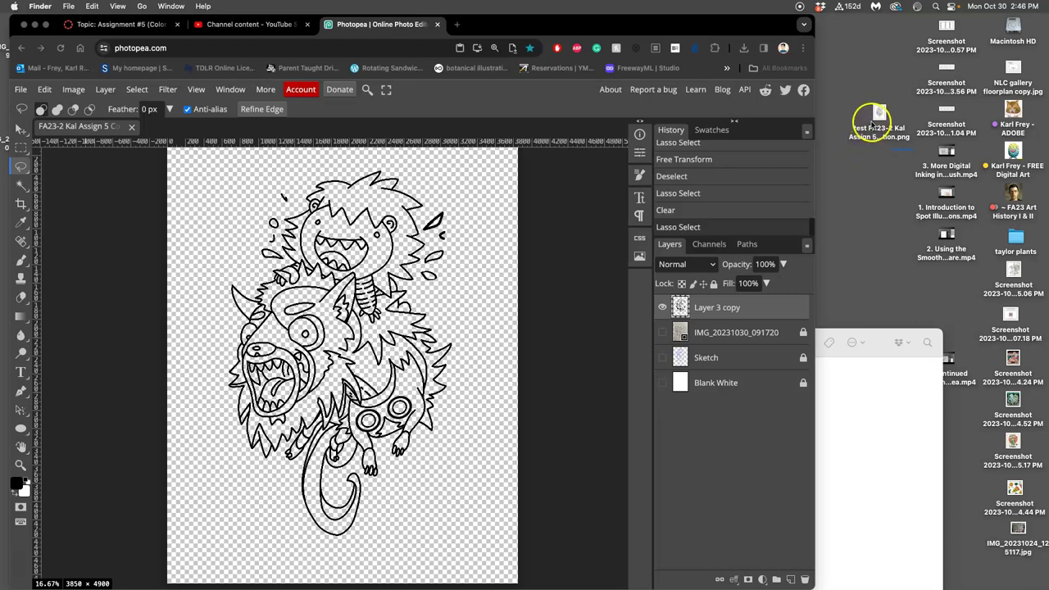
{"action": "mouse_move", "coordinate": [4, 446]}
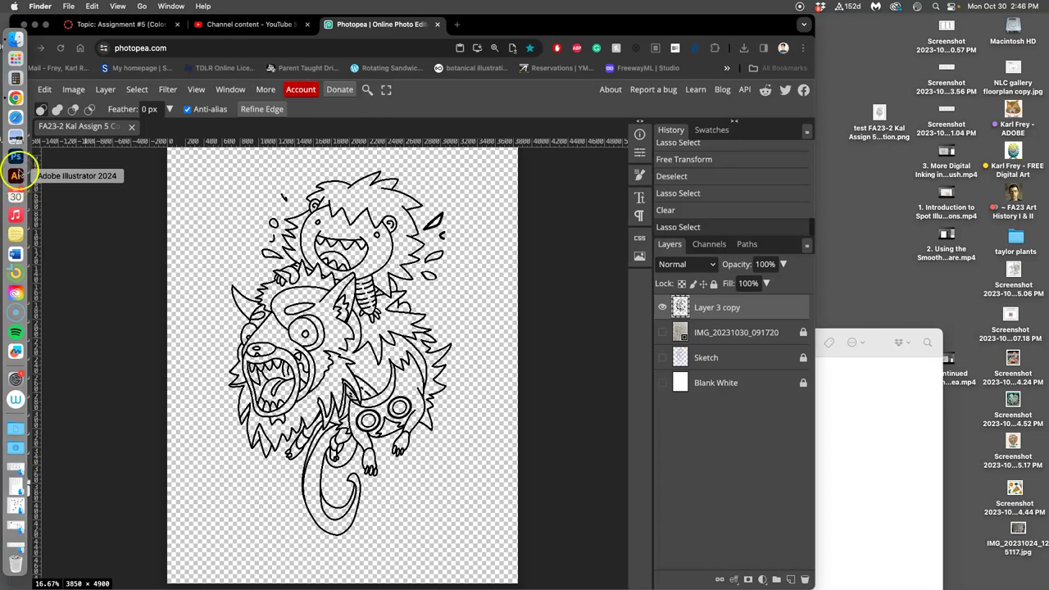
Drag the renamed PNG onto Illustrator's Dock icon to open it in Illustrator 2024
{"action": "left_click_drag", "start_coordinate": [874, 113], "coordinate": [303, 264]}
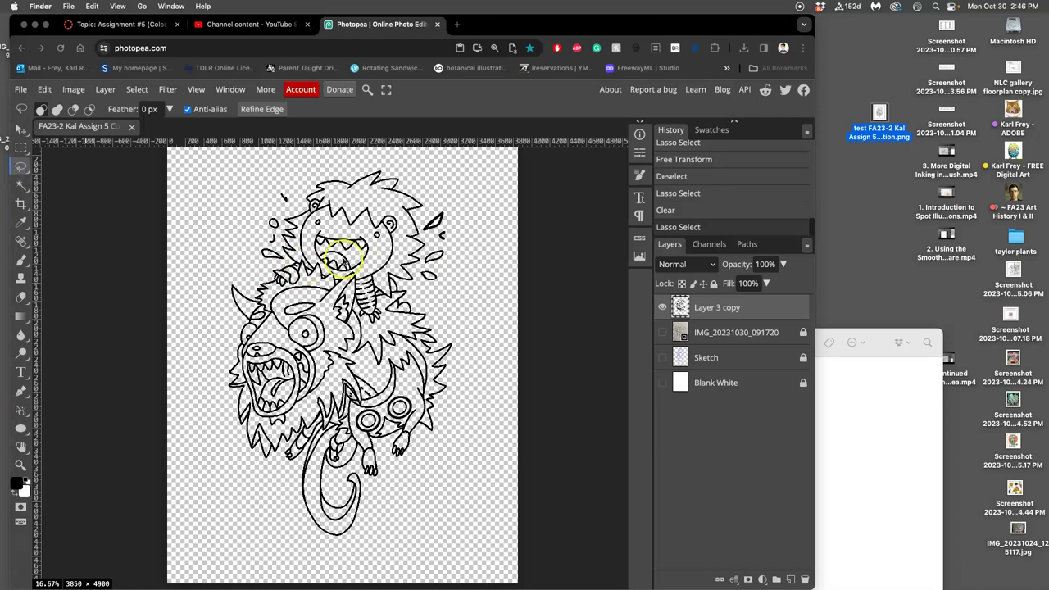
{"action": "left_click", "coordinate": [17, 175]}
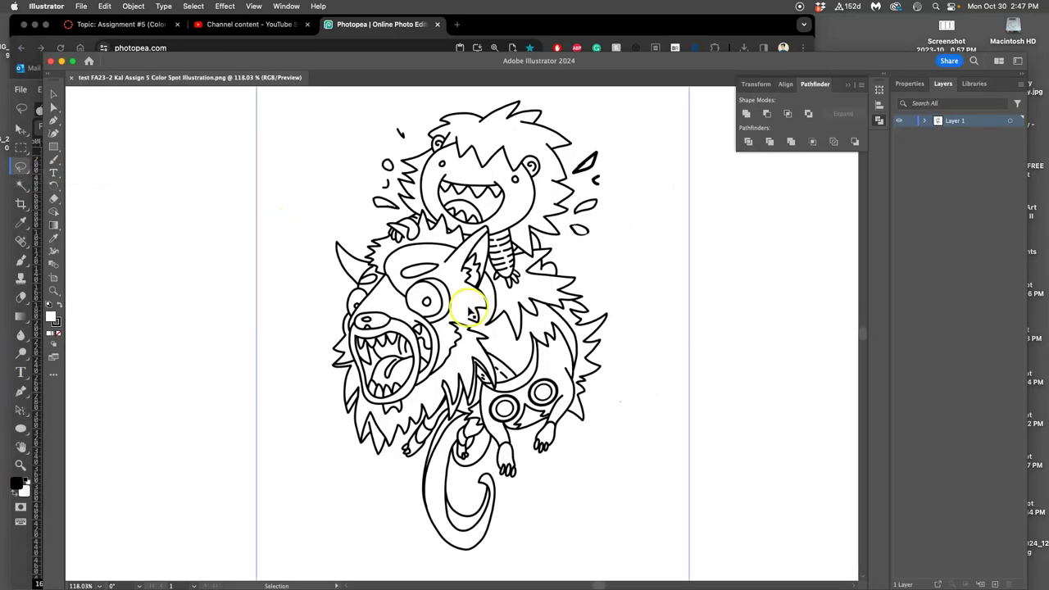
Zoom in on the PNG's pixelated edges, zoom back out, and select the placed image
{"action": "scroll", "coordinate": [468, 313], "scroll_direction": "up", "scroll_amount": 8}
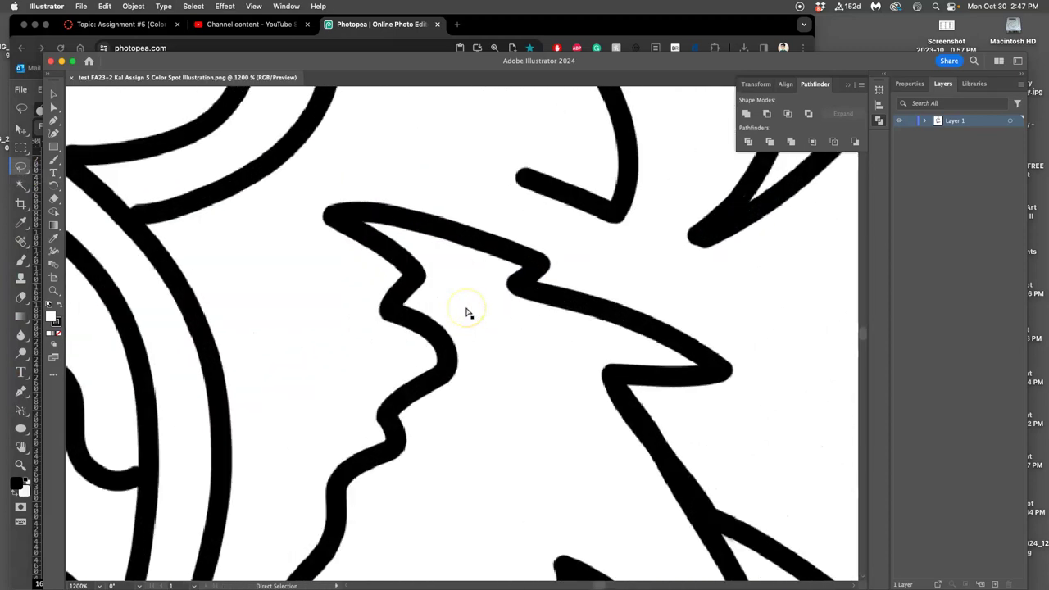
{"action": "key", "text": "super+equal"}
{"action": "key", "text": "super+equal"}
{"action": "key", "text": "super+equal"}
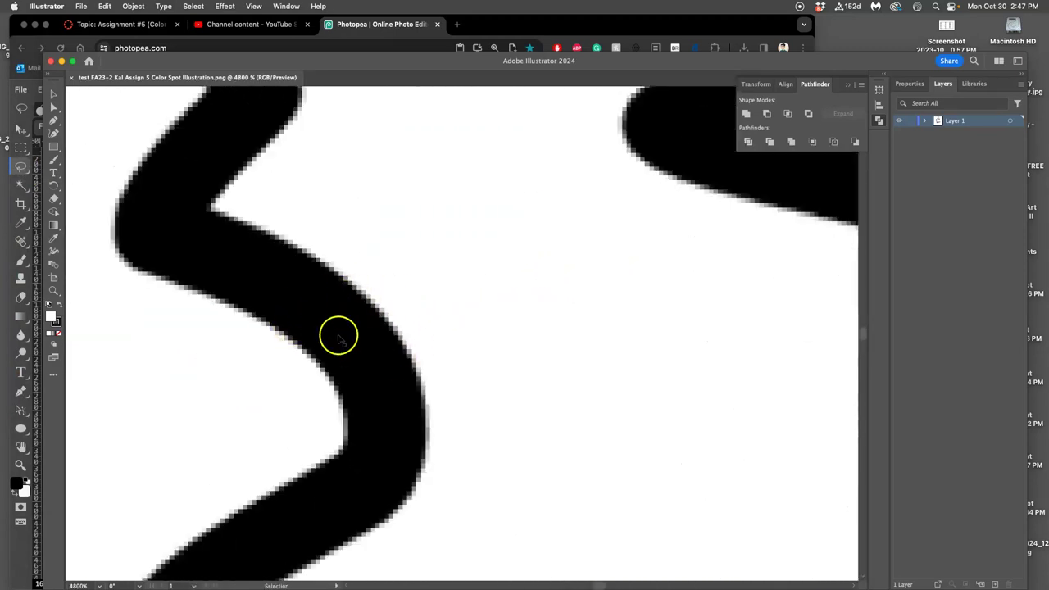
{"action": "scroll", "coordinate": [324, 330], "scroll_direction": "down", "scroll_amount": 10}
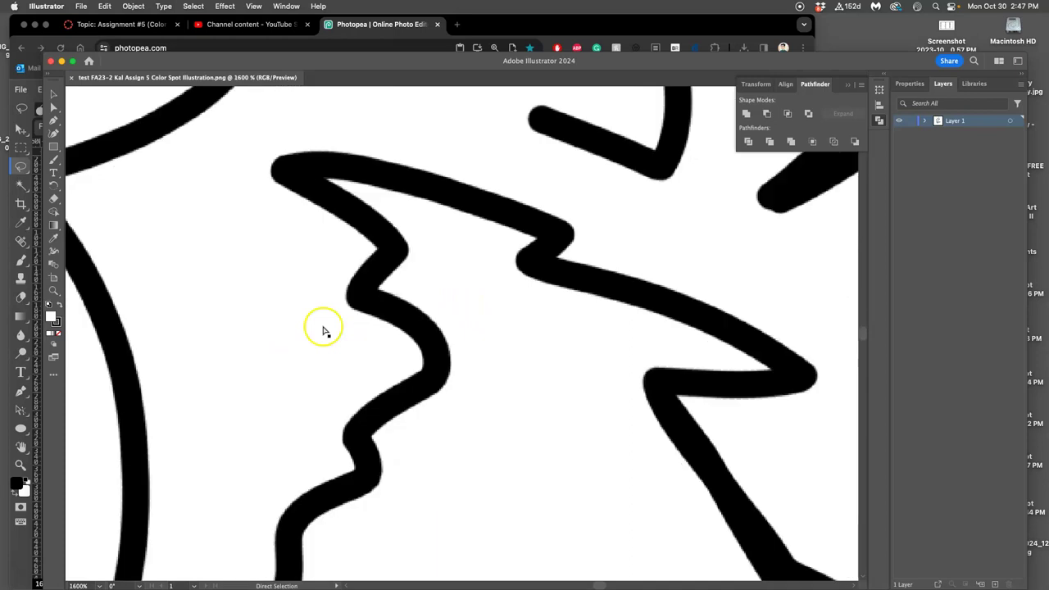
{"action": "scroll", "coordinate": [324, 329], "scroll_direction": "down", "scroll_amount": 2}
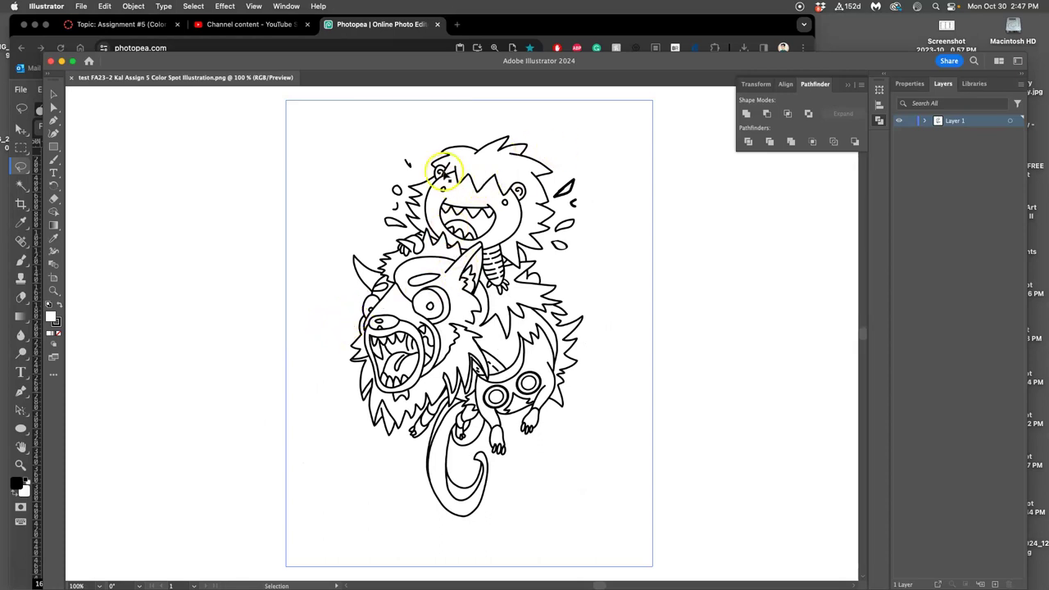
{"action": "key", "text": "super+shift+h"}
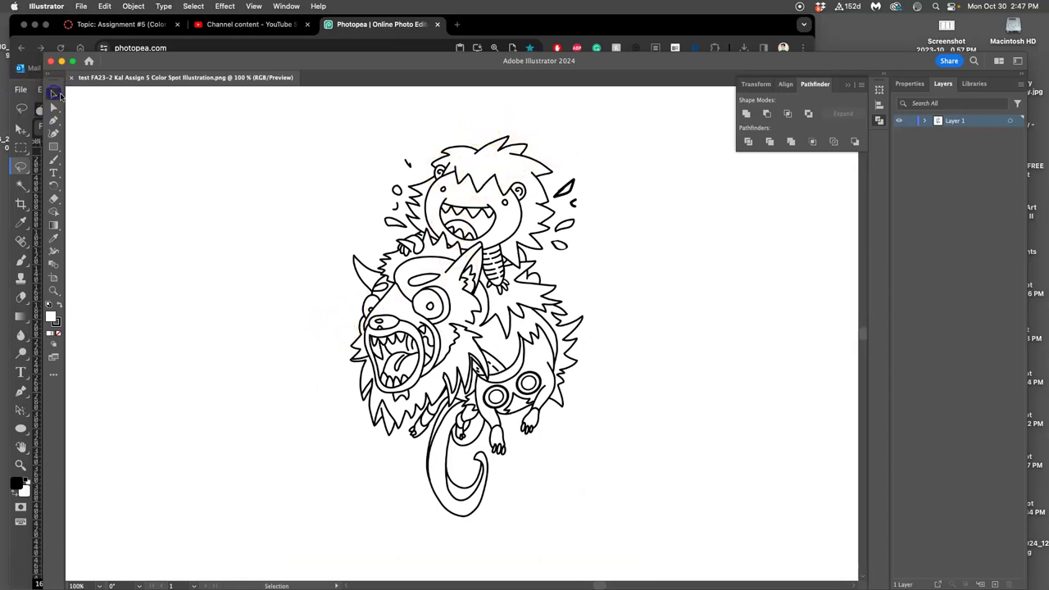
{"action": "left_click", "coordinate": [435, 158]}
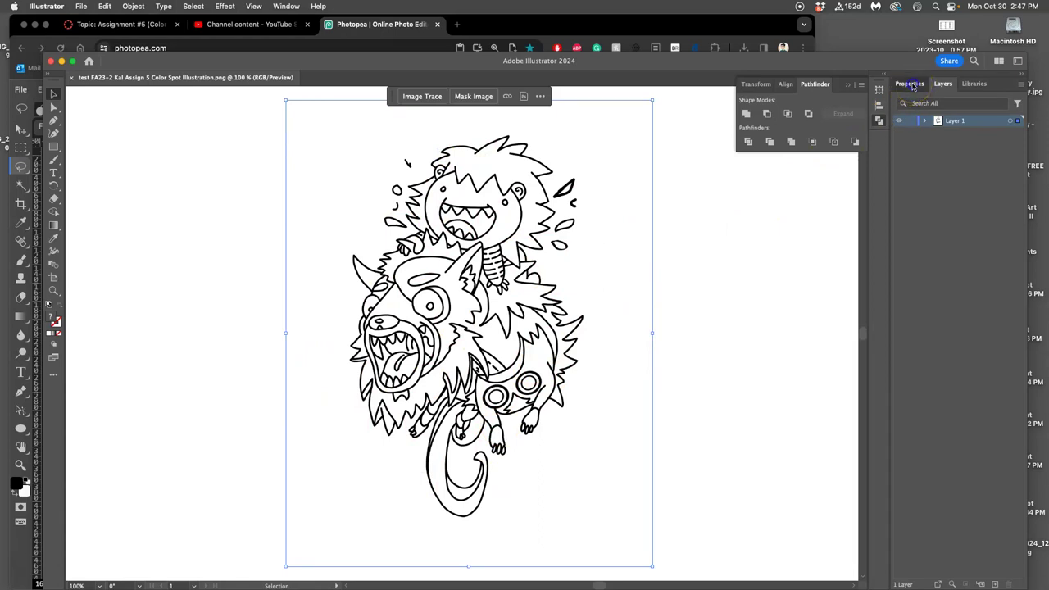
Image Trace the selected line art from the Properties panel with the Black and White Logo preset
{"action": "left_click", "coordinate": [910, 83]}
{"action": "scroll", "coordinate": [970, 417], "scroll_direction": "down", "scroll_amount": 2}
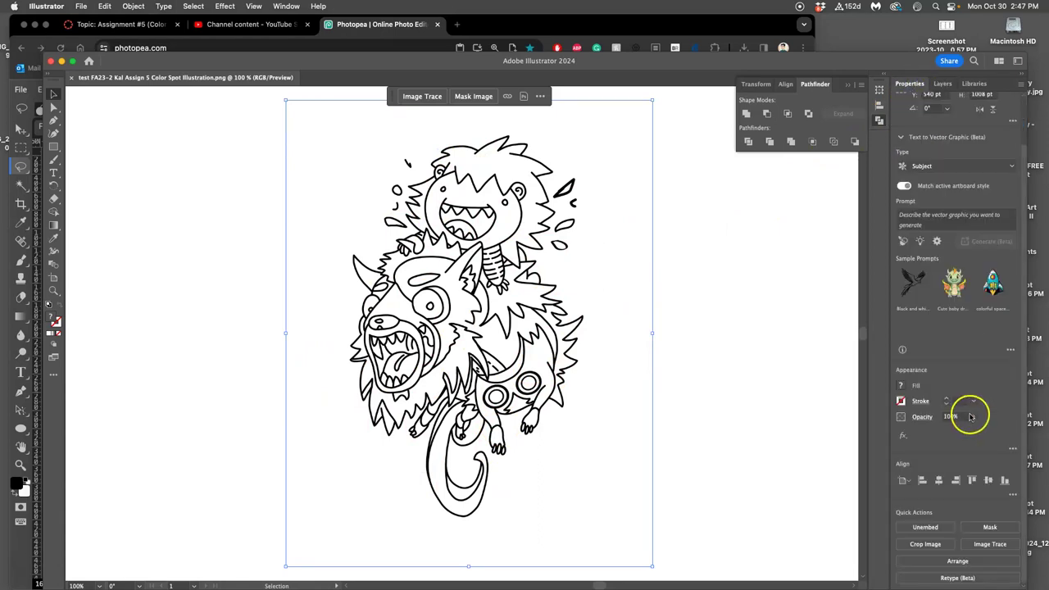
{"action": "left_click", "coordinate": [987, 545]}
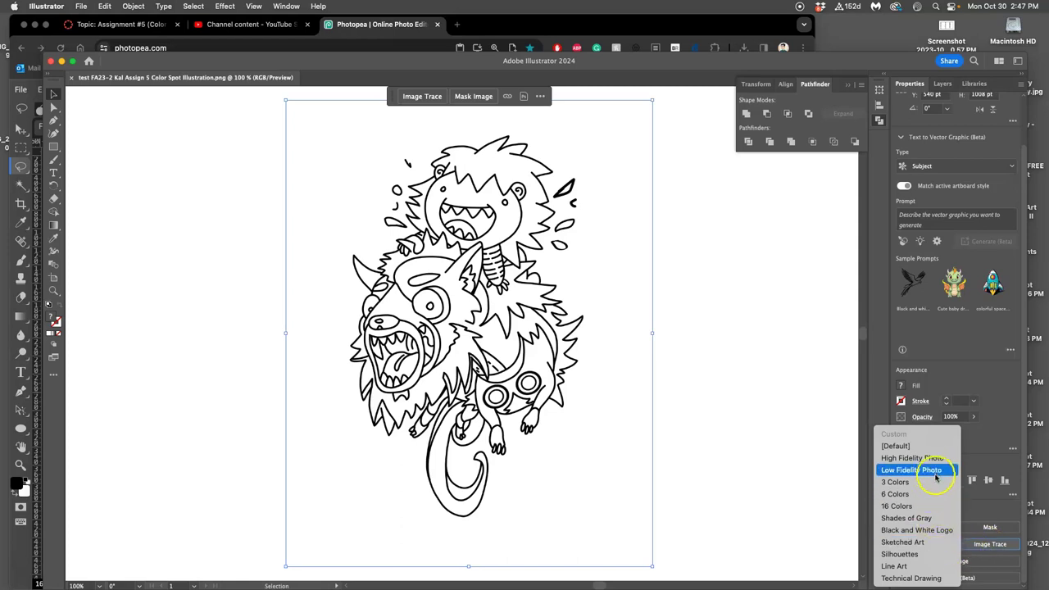
{"action": "left_click", "coordinate": [919, 520]}
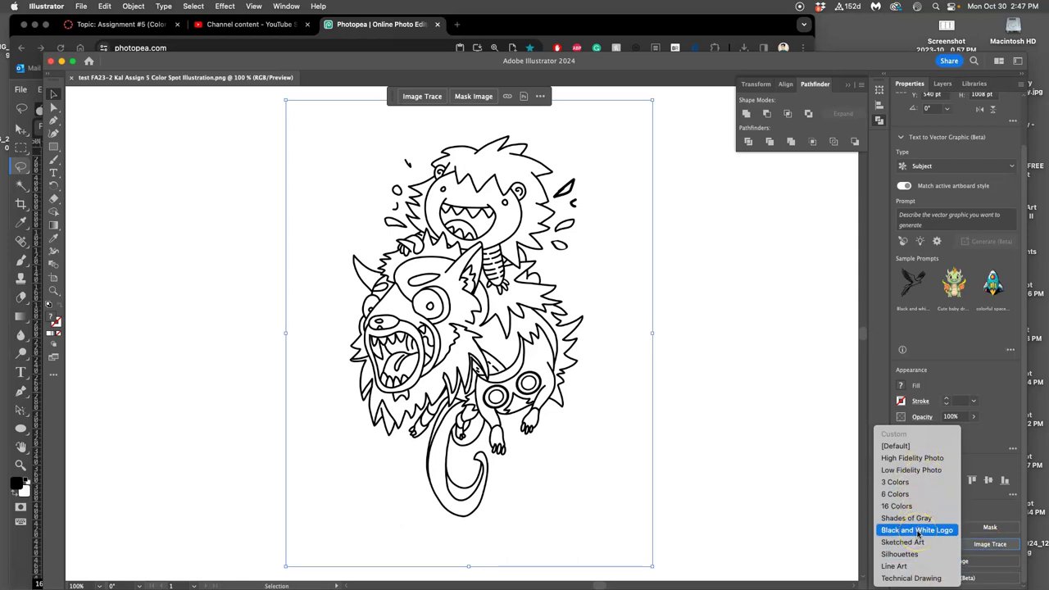
{"action": "left_click", "coordinate": [917, 530]}
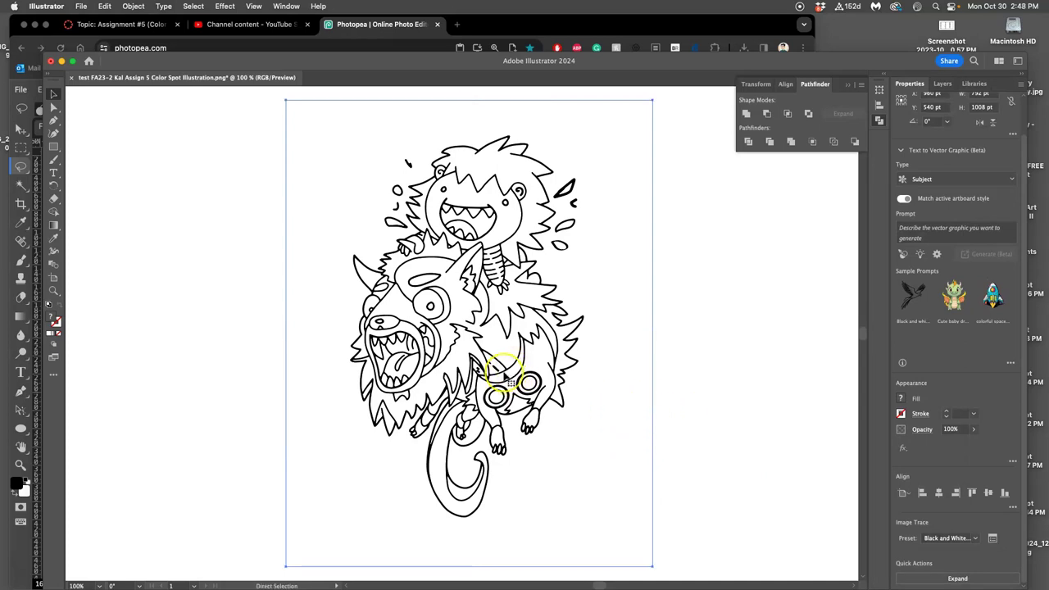
Inspect the traced vector edges, drag the illustration right of the artboard, and fit it in view
{"action": "scroll", "coordinate": [503, 377], "scroll_direction": "up", "scroll_amount": 10}
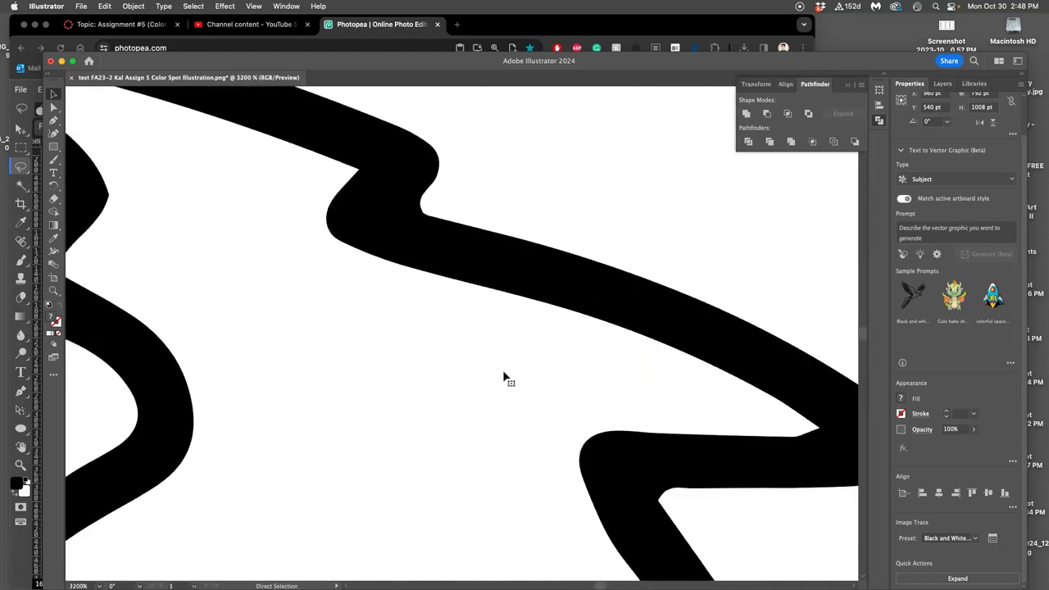
{"action": "scroll", "coordinate": [504, 377], "scroll_direction": "up", "scroll_amount": 4}
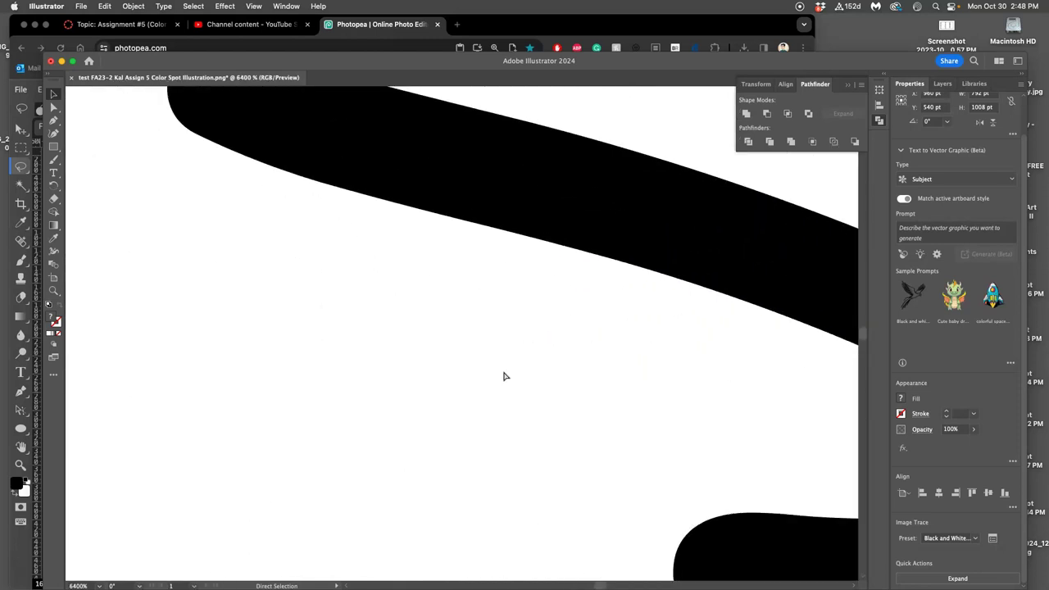
{"action": "scroll", "coordinate": [505, 376], "scroll_direction": "down", "scroll_amount": 2}
{"action": "scroll", "coordinate": [504, 376], "scroll_direction": "down", "scroll_amount": 8}
{"action": "scroll", "coordinate": [505, 376], "scroll_direction": "down", "scroll_amount": 4}
{"action": "scroll", "coordinate": [508, 376], "scroll_direction": "up", "scroll_amount": 1}
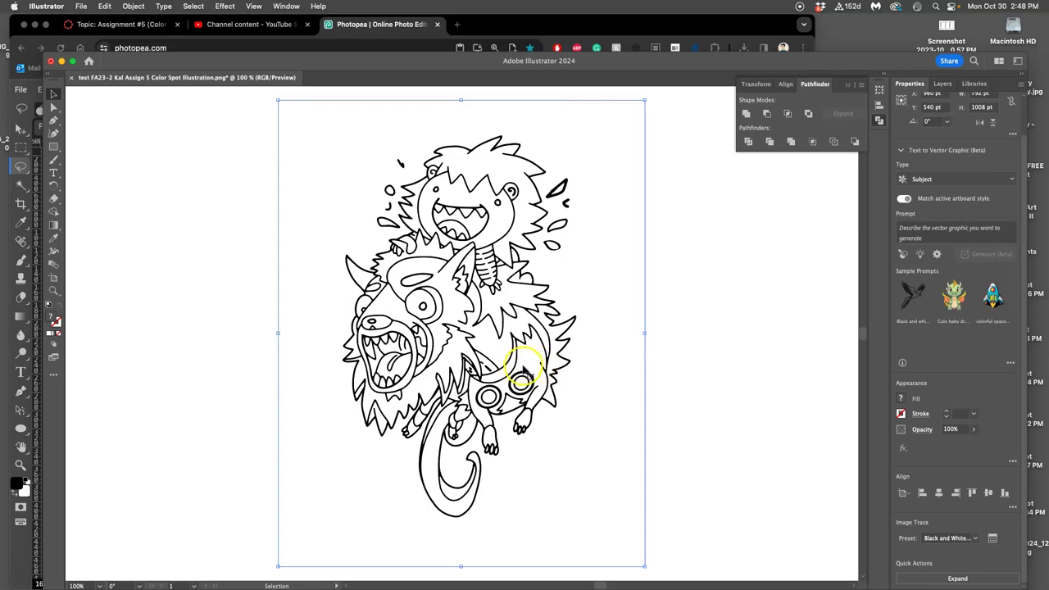
{"action": "scroll", "coordinate": [524, 373], "scroll_direction": "down", "scroll_amount": 4}
{"action": "left_click_drag", "start_coordinate": [482, 340], "coordinate": [738, 332]}
{"action": "scroll", "coordinate": [697, 406], "scroll_direction": "right", "scroll_amount": 3}
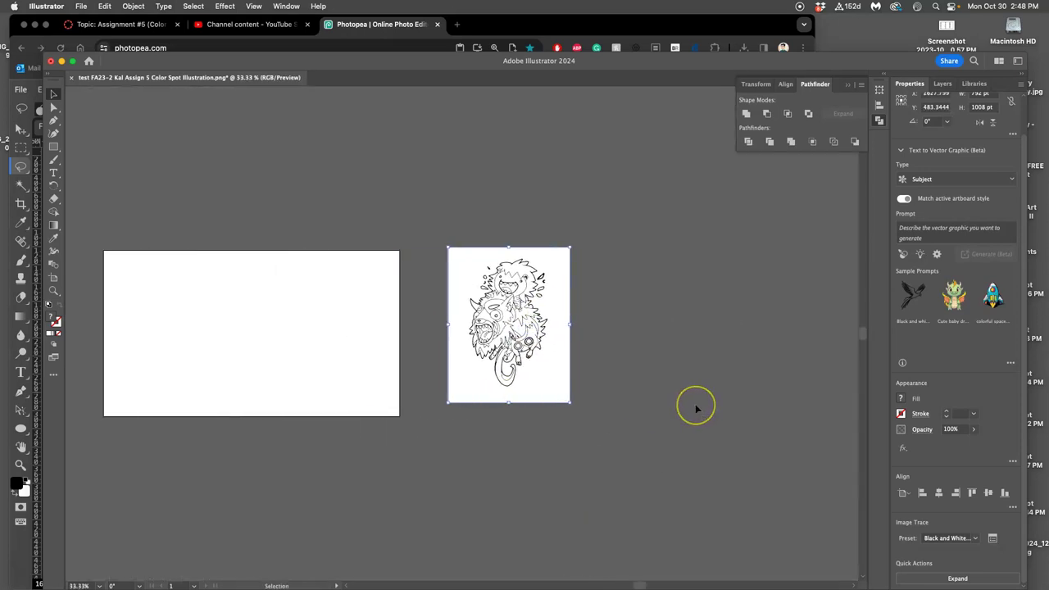
{"action": "scroll", "coordinate": [696, 407], "scroll_direction": "up", "scroll_amount": 8}
{"action": "key", "text": "super+1"}
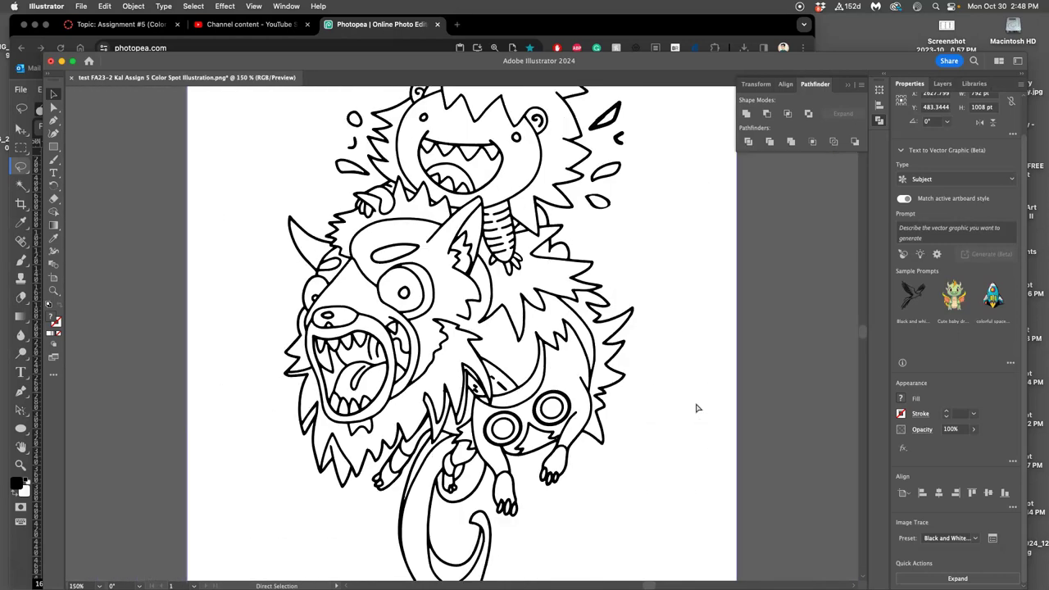
In the Image Trace panel's Advanced options, enable Ignore Color for white, leaving 139 black paths
{"action": "left_click", "coordinate": [992, 539]}
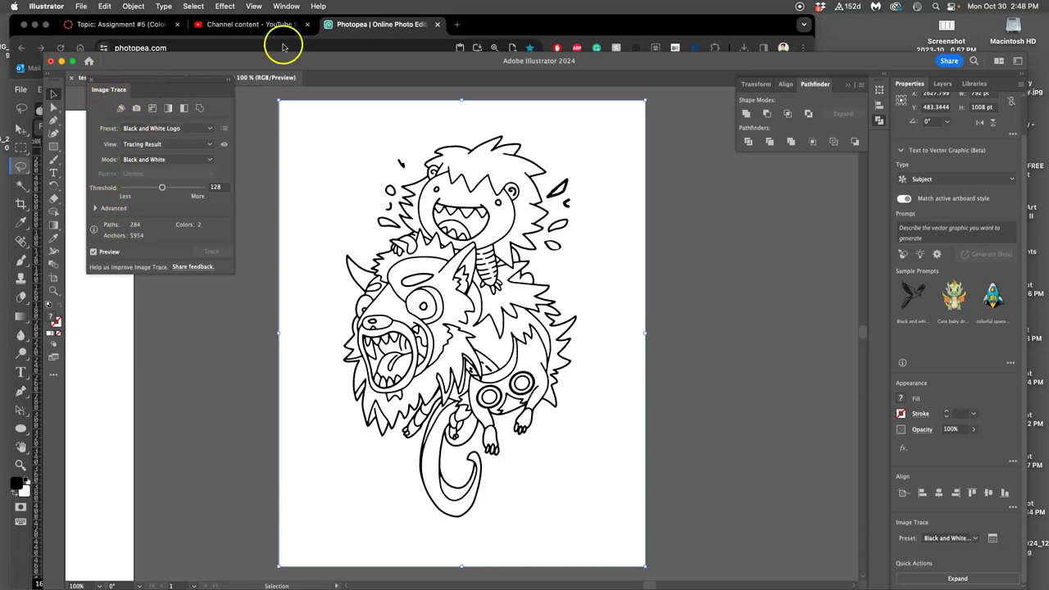
{"action": "left_click", "coordinate": [289, 6]}
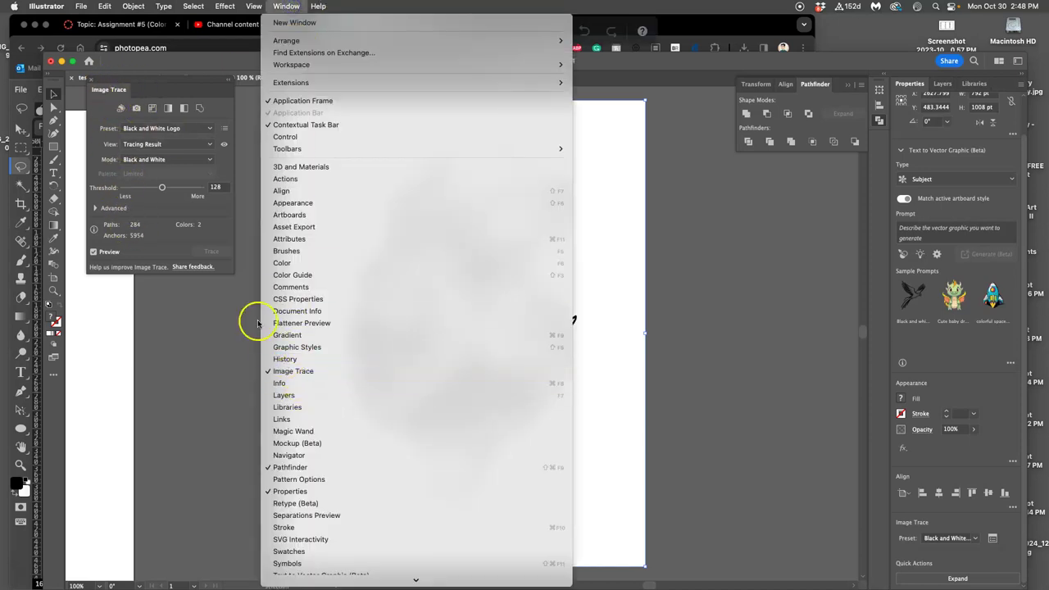
{"action": "left_click", "coordinate": [205, 90]}
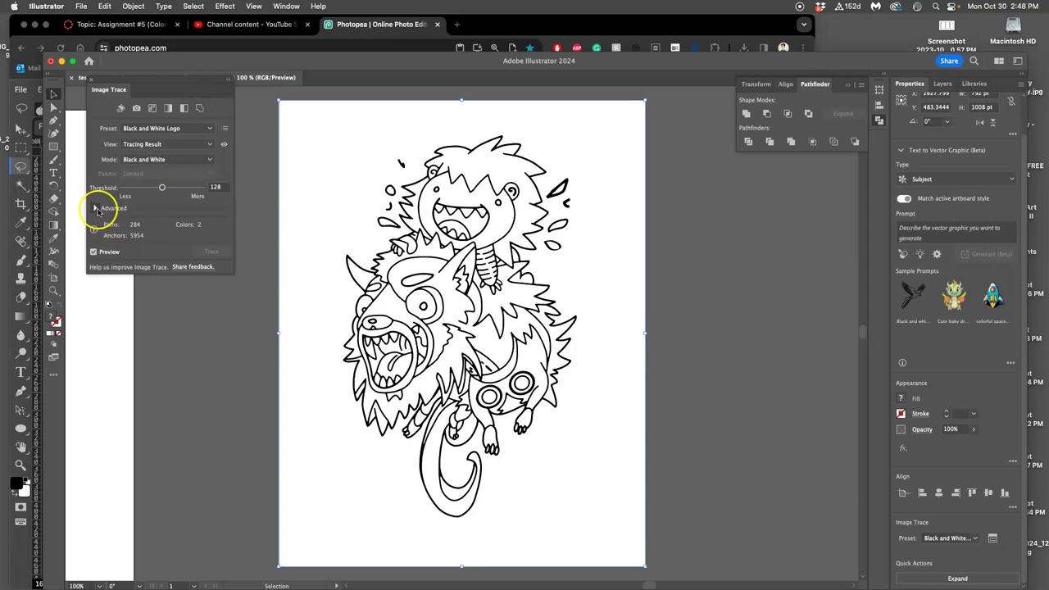
{"action": "left_click", "coordinate": [96, 210]}
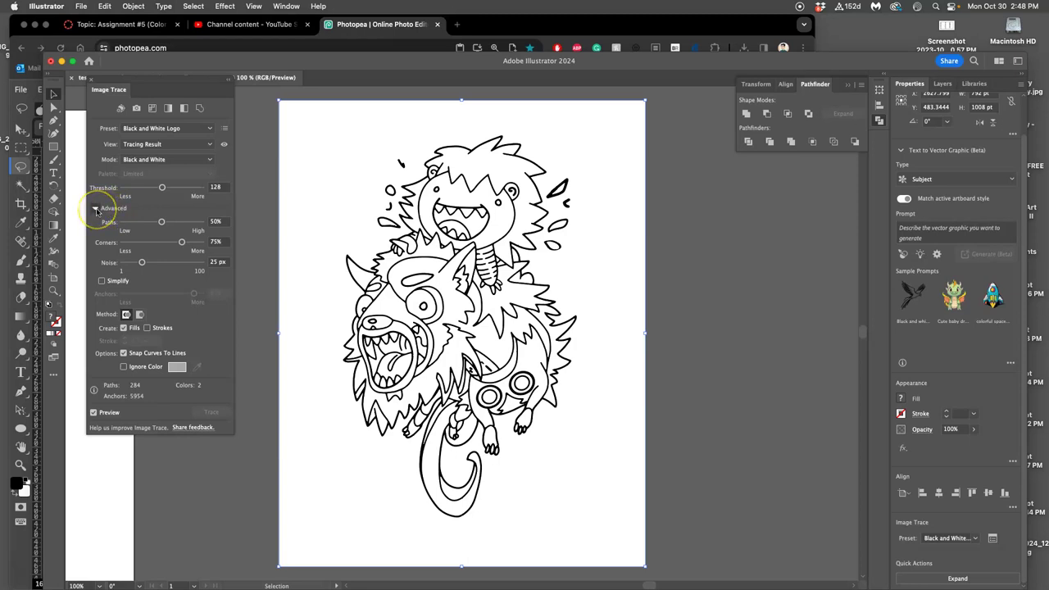
{"action": "left_click", "coordinate": [123, 368]}
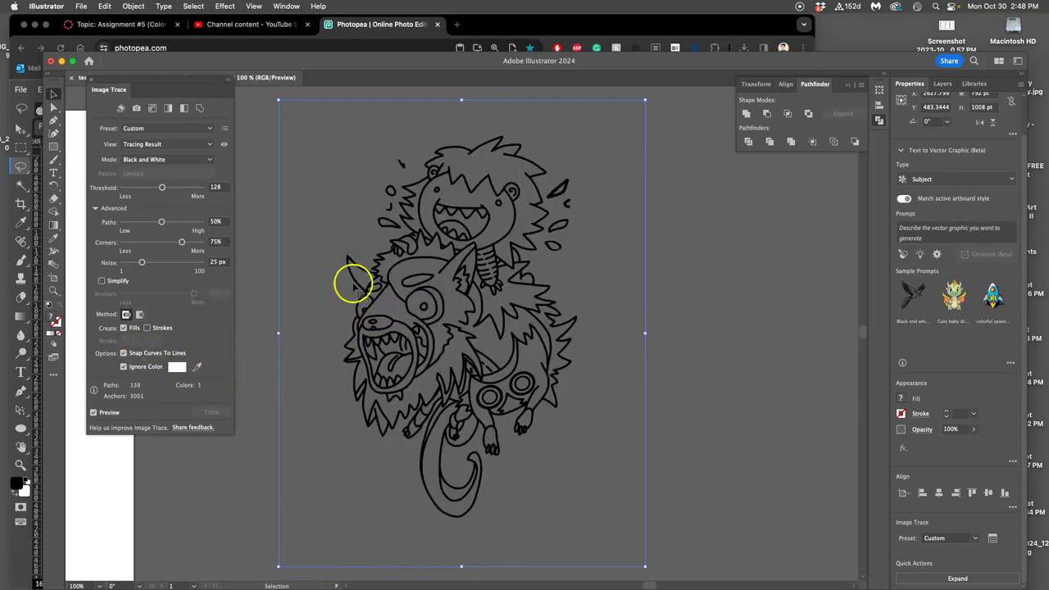
{"action": "scroll", "coordinate": [418, 280], "scroll_direction": "up", "scroll_amount": 10}
{"action": "scroll", "coordinate": [419, 281], "scroll_direction": "down", "scroll_amount": 10}
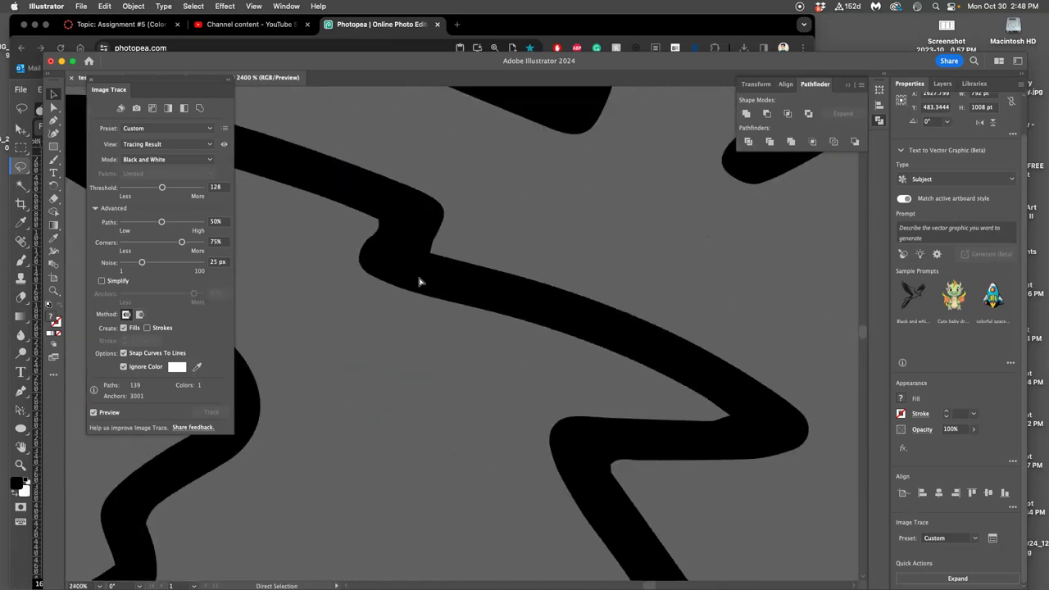
{"action": "scroll", "coordinate": [457, 265], "scroll_direction": "down", "scroll_amount": 3}
{"action": "scroll", "coordinate": [461, 261], "scroll_direction": "up", "scroll_amount": 5}
{"action": "scroll", "coordinate": [579, 243], "scroll_direction": "up", "scroll_amount": 2}
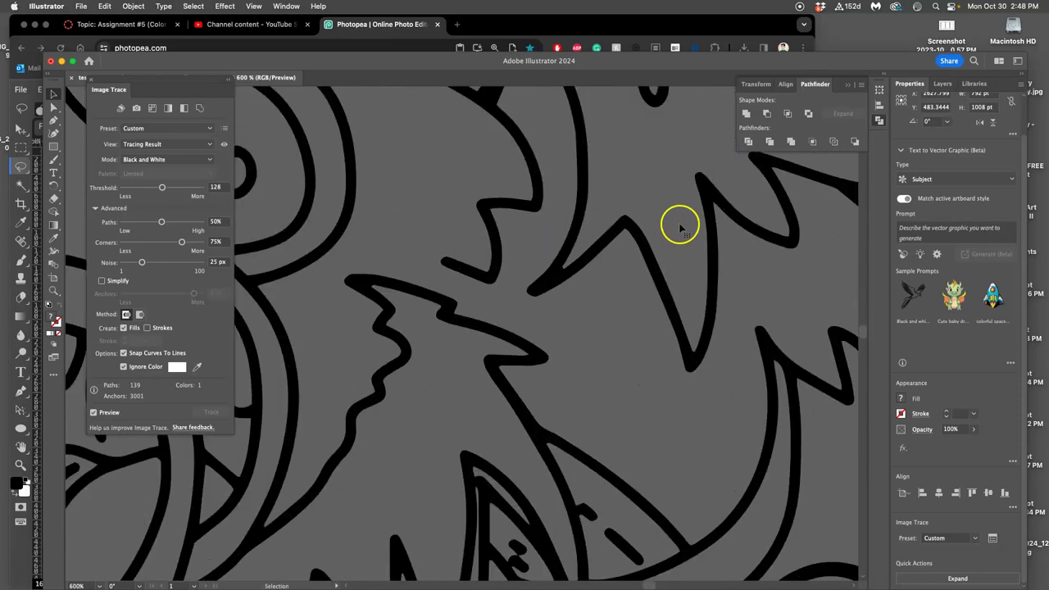